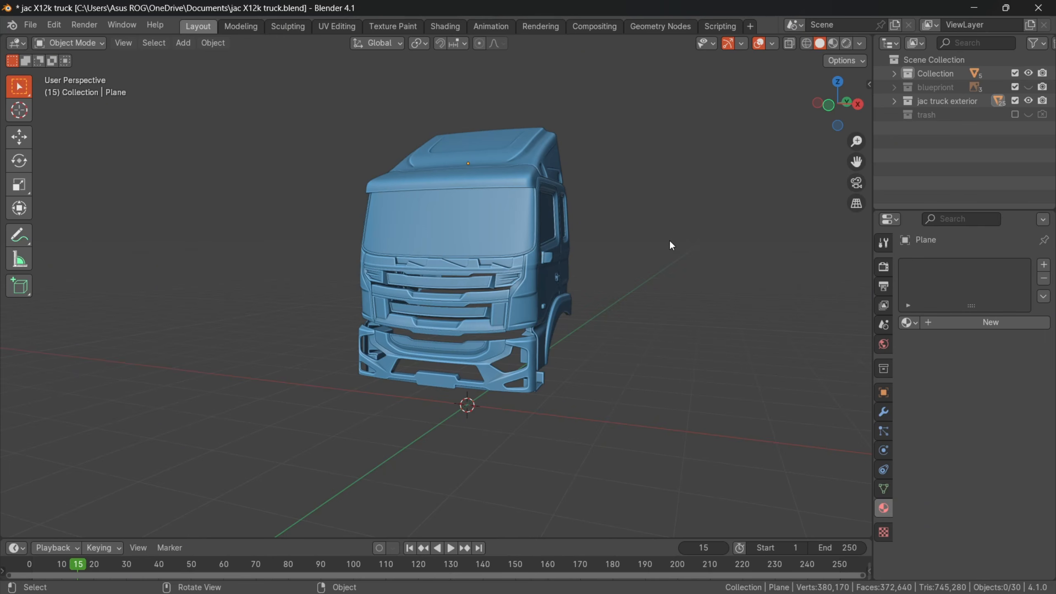
- Switch to the reference photo board and examine the amber marker lights above the windshield in the front cab photo
scroll(669, 227, "up", 1)
middle_click_drag(669, 227, 692, 226)
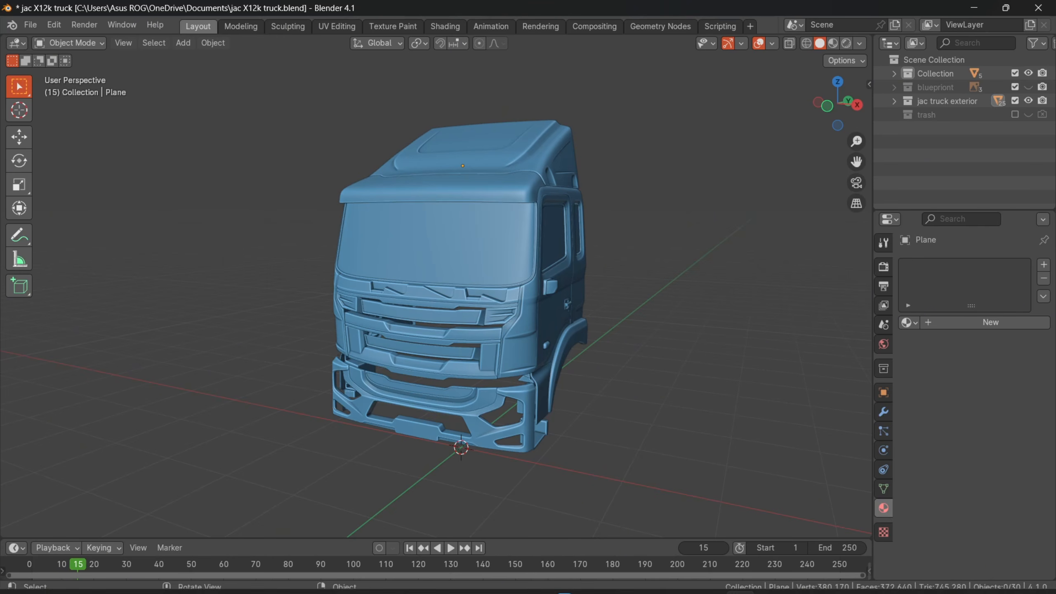
left_click(709, 578)
middle_click_drag(616, 301, 615, 363)
scroll(615, 363, "up", 10)
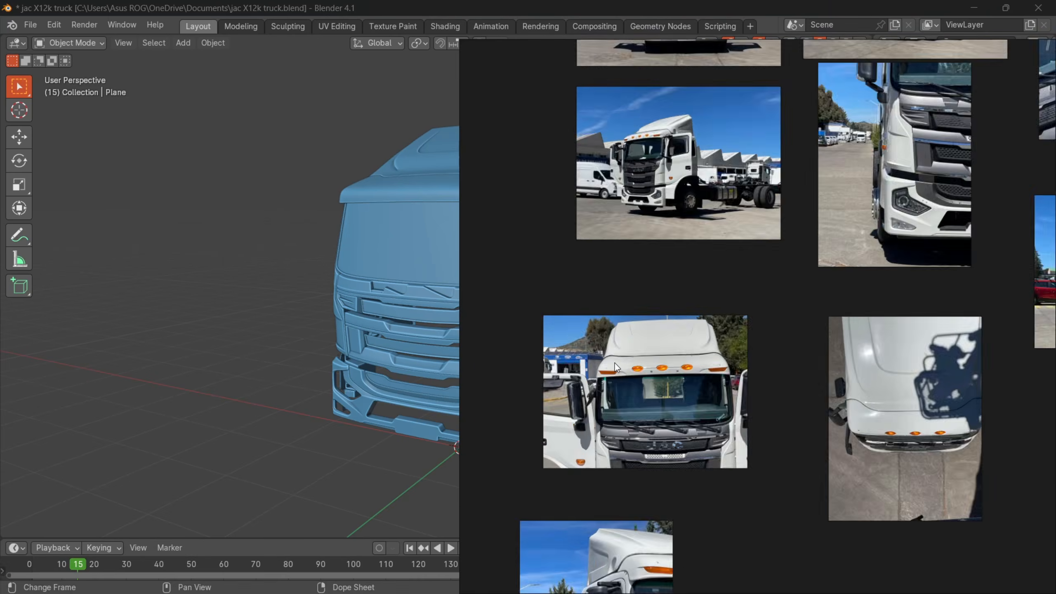
middle_click_drag(877, 359, 824, 366)
scroll(533, 299, "down", 2)
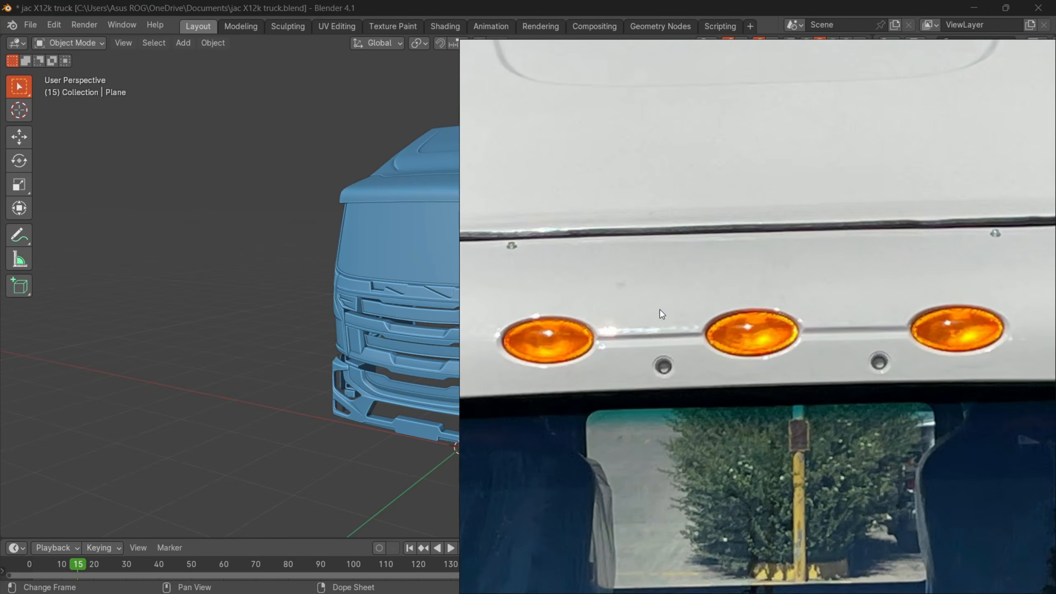
scroll(540, 318, "up", 2)
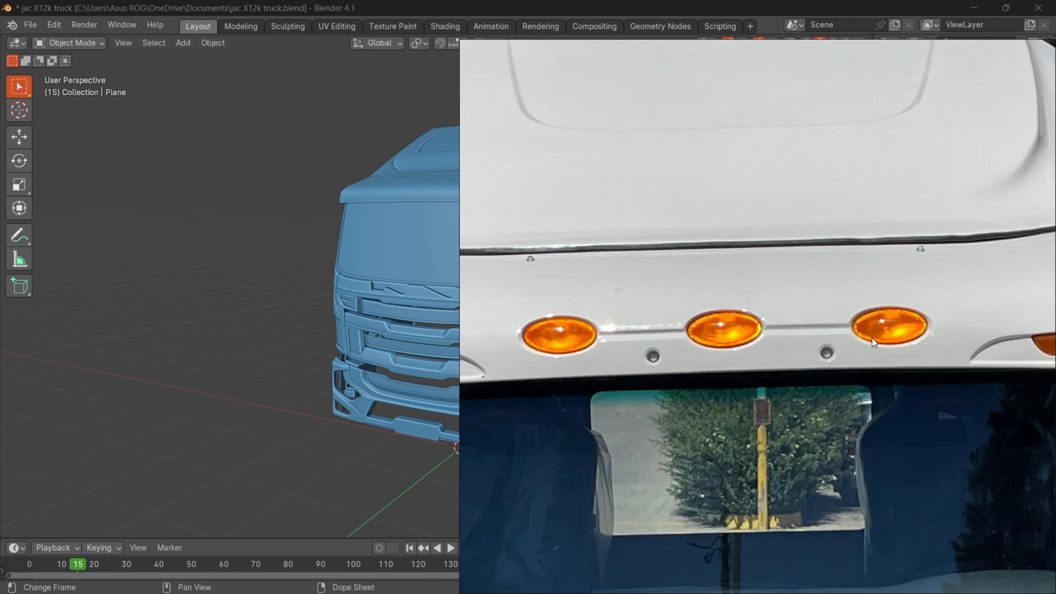
left_click(250, 278)
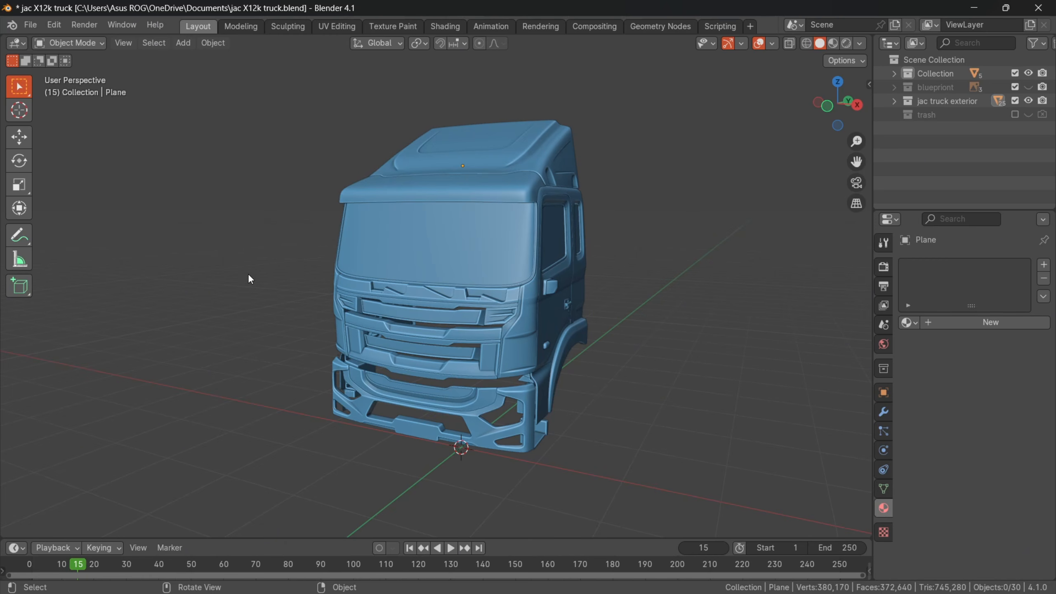
- Show the blueprint collection in front view and turn on X-ray to see the truck photo through the cab
middle_click_drag(556, 189, 623, 191)
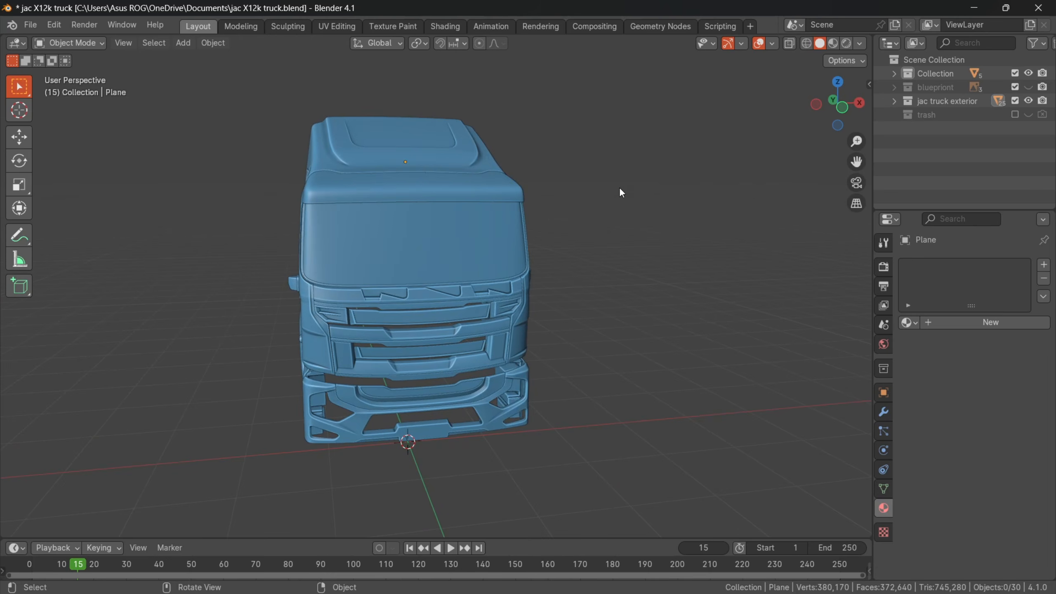
key("KP_1")
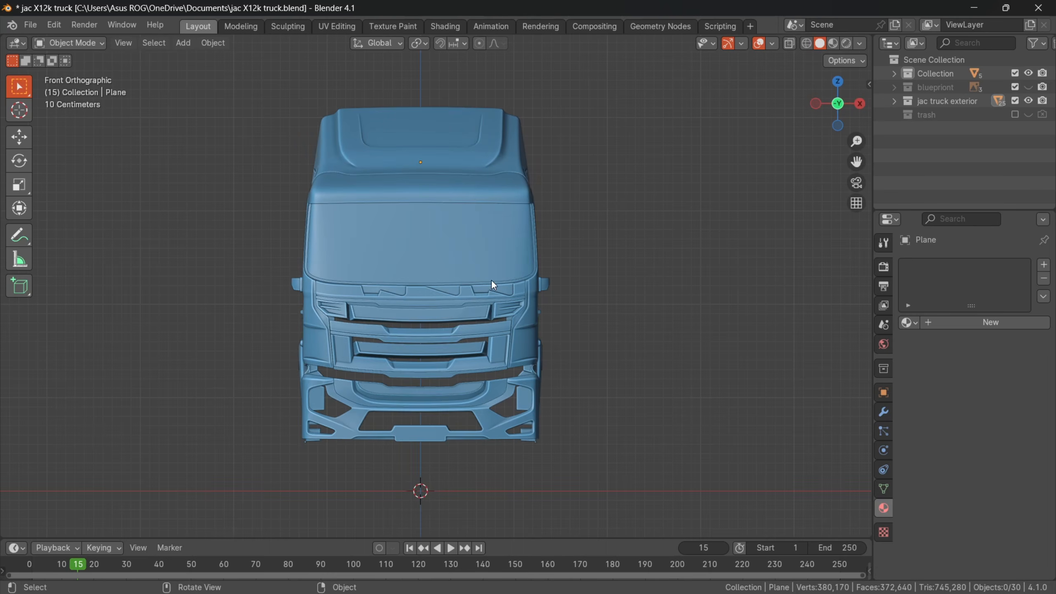
left_click(1029, 87)
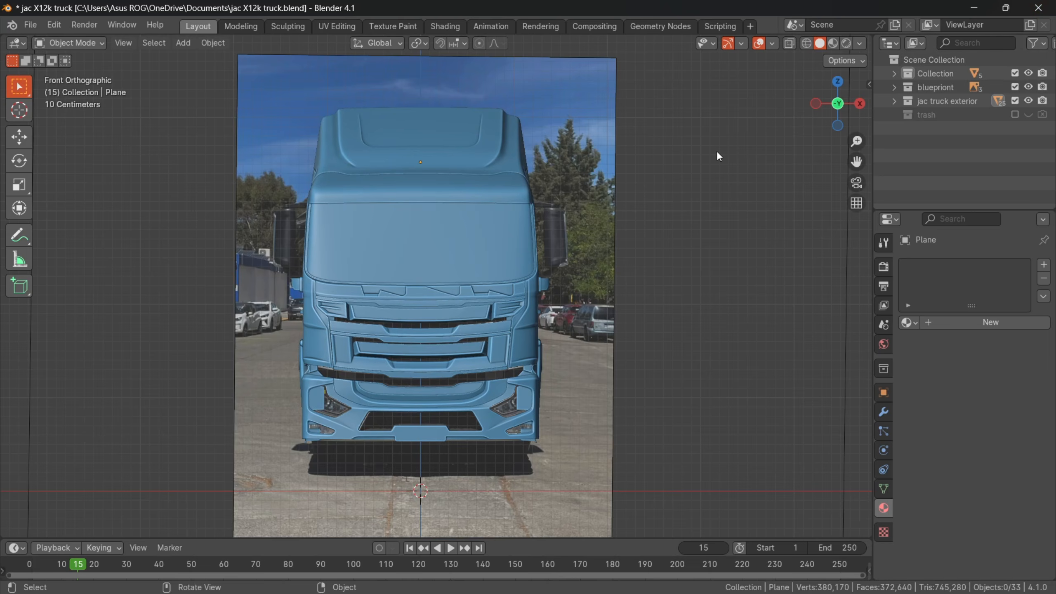
left_click(789, 43)
scroll(762, 170, "up", 2)
left_click_drag(856, 161, 815, 183)
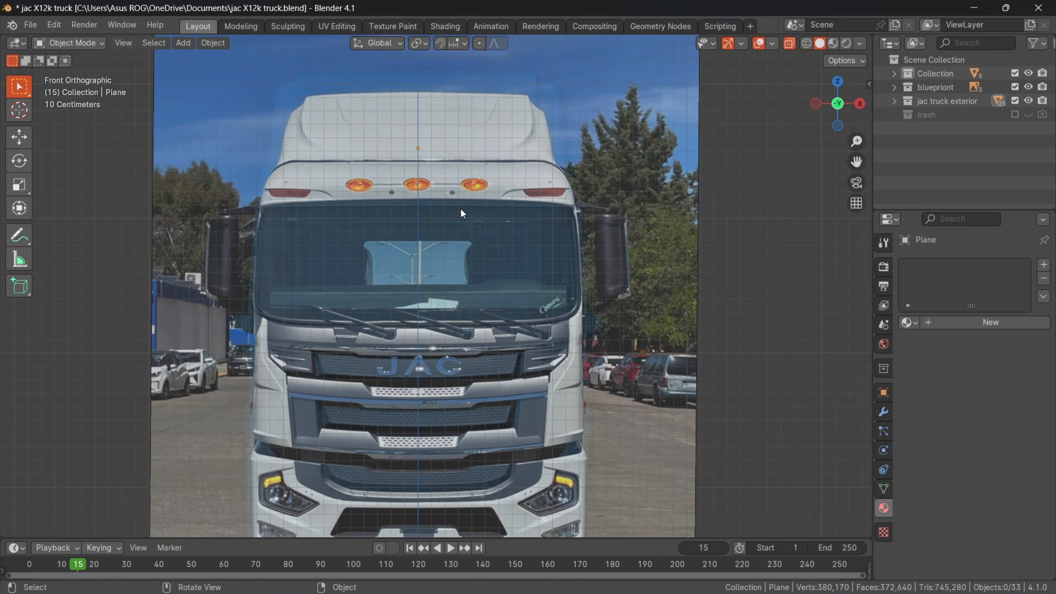
scroll(553, 198, "down", 4)
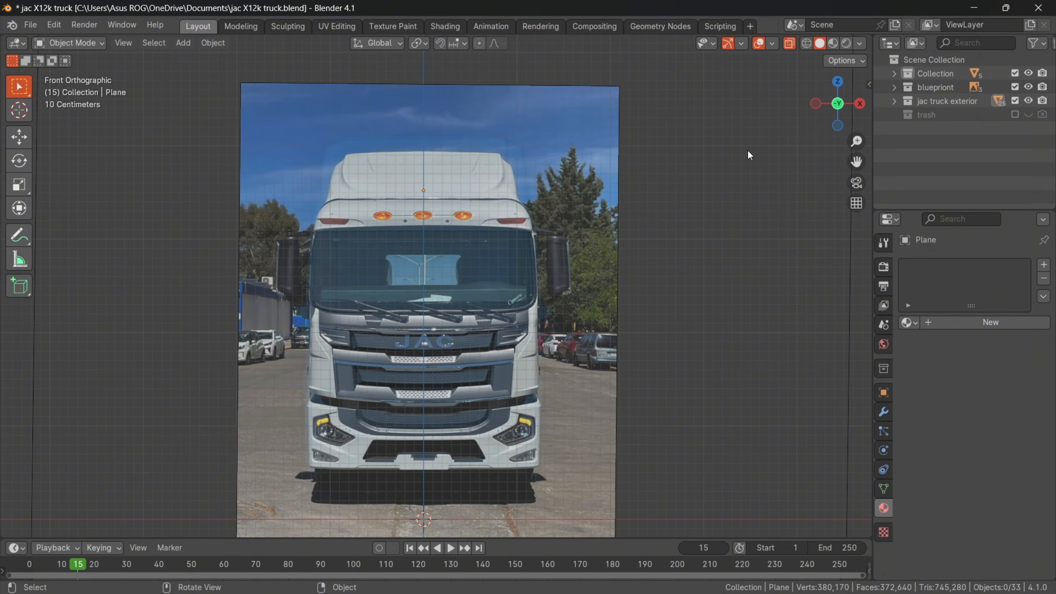
- Examine the cab against the side blueprint in the right orthographic view
key("KP_3")
scroll(639, 271, "up", 2)
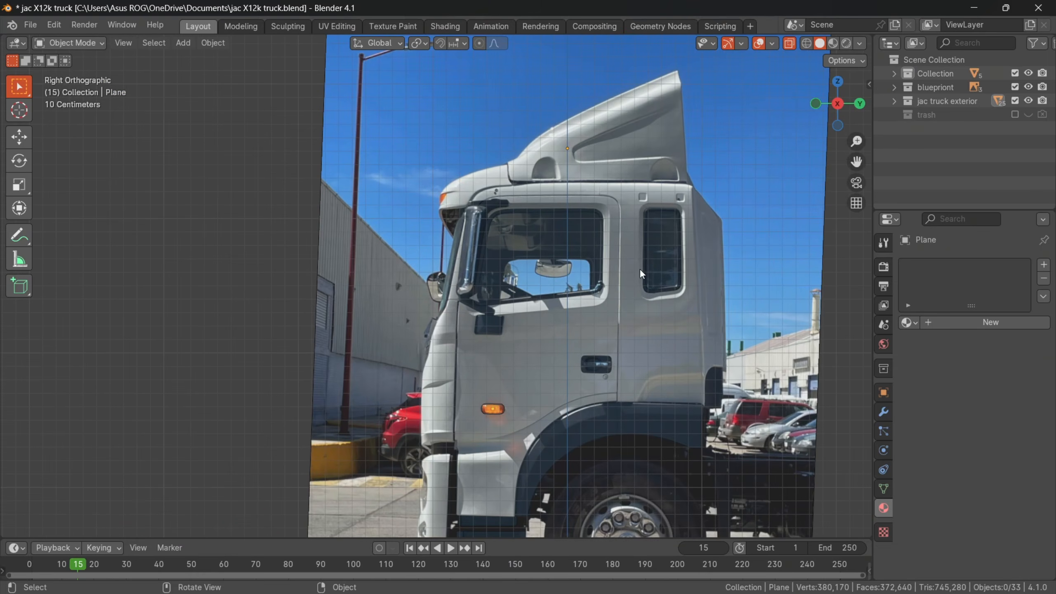
left_click_drag(855, 159, 804, 170)
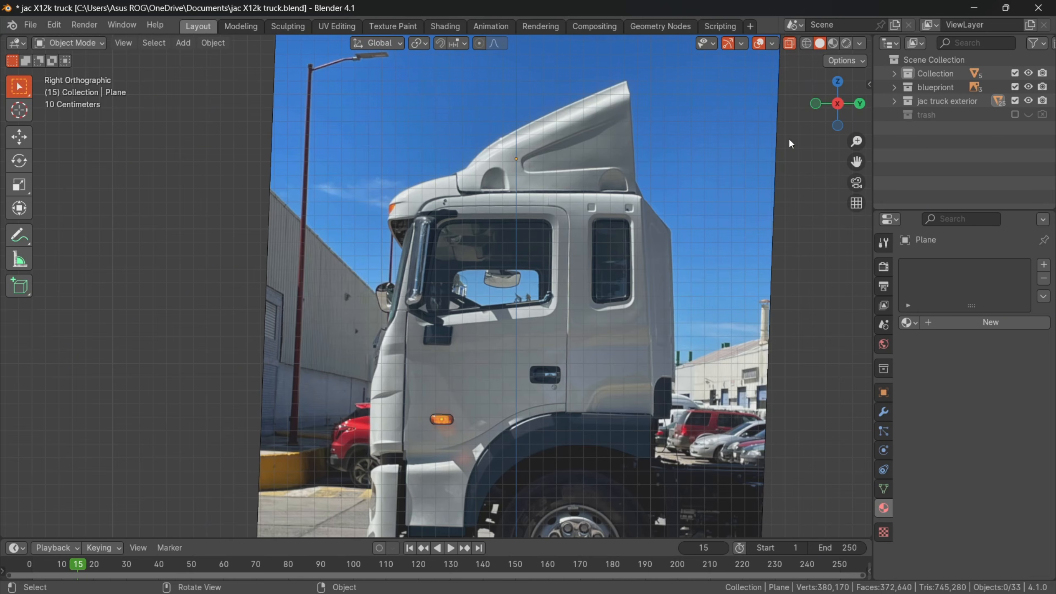
left_click_drag(826, 119, 852, 133)
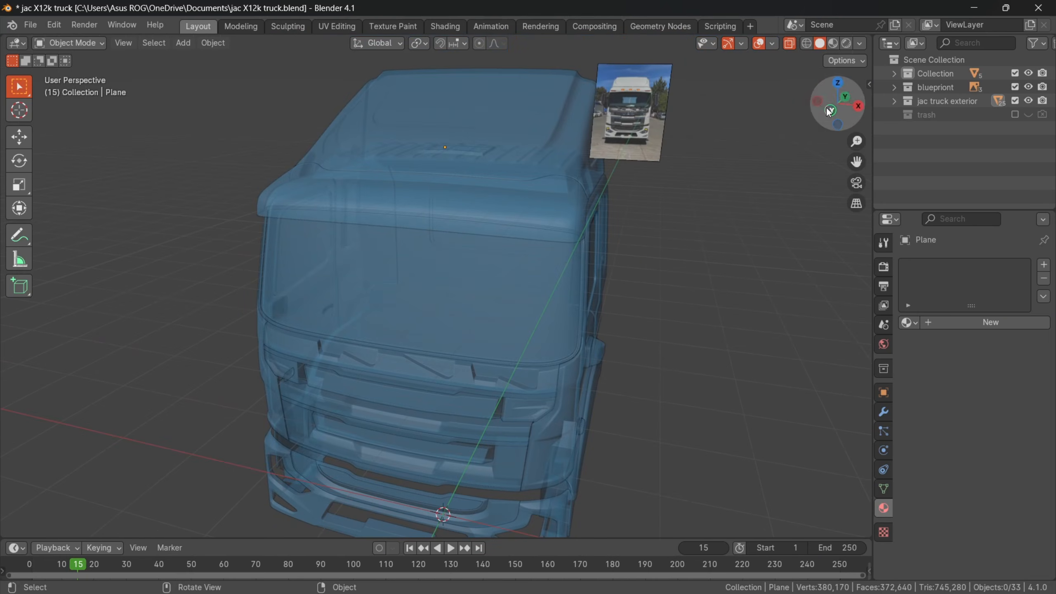
- Turn off X-ray and compare the solid visor above the windshield with the marker lights in the reference photo
left_click(789, 44)
scroll(754, 101, "up", 3)
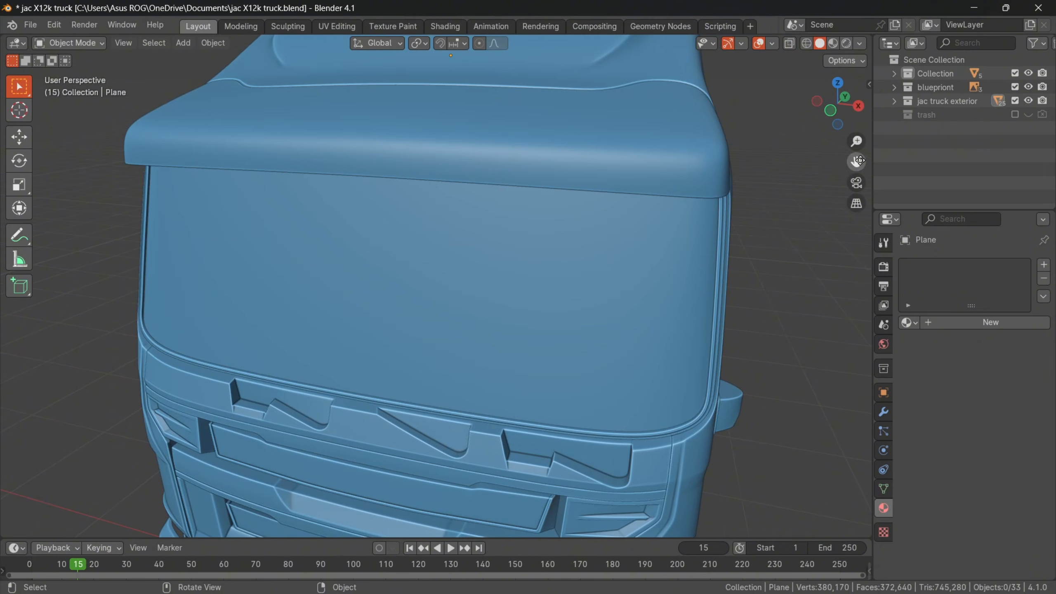
middle_click_drag(848, 166, 693, 236)
scroll(598, 240, "up", 8)
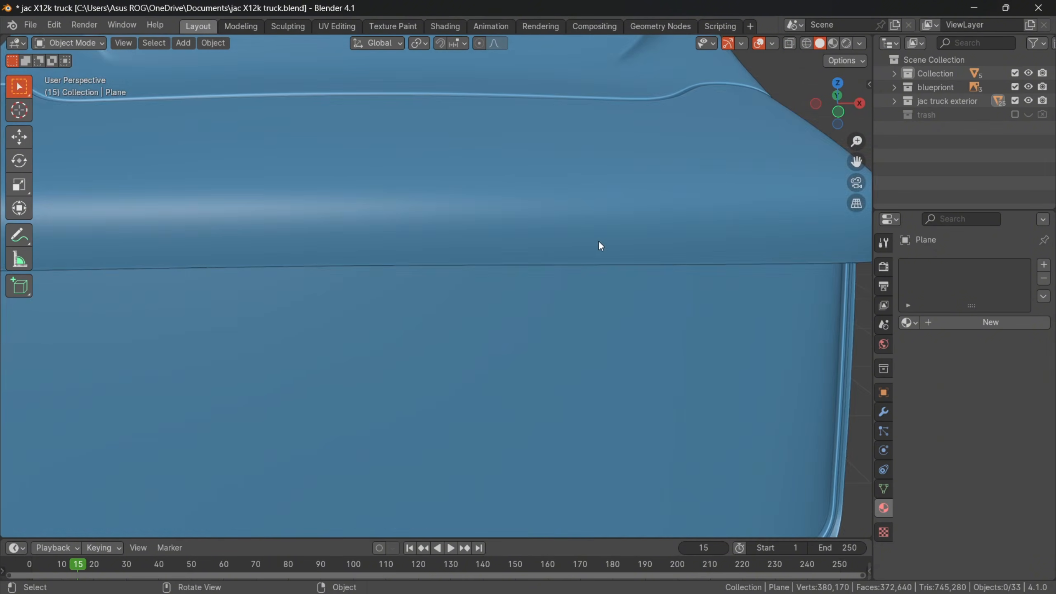
scroll(539, 261, "down", 4)
middle_click_drag(539, 261, 569, 308, "shift")
scroll(569, 308, "up", 1)
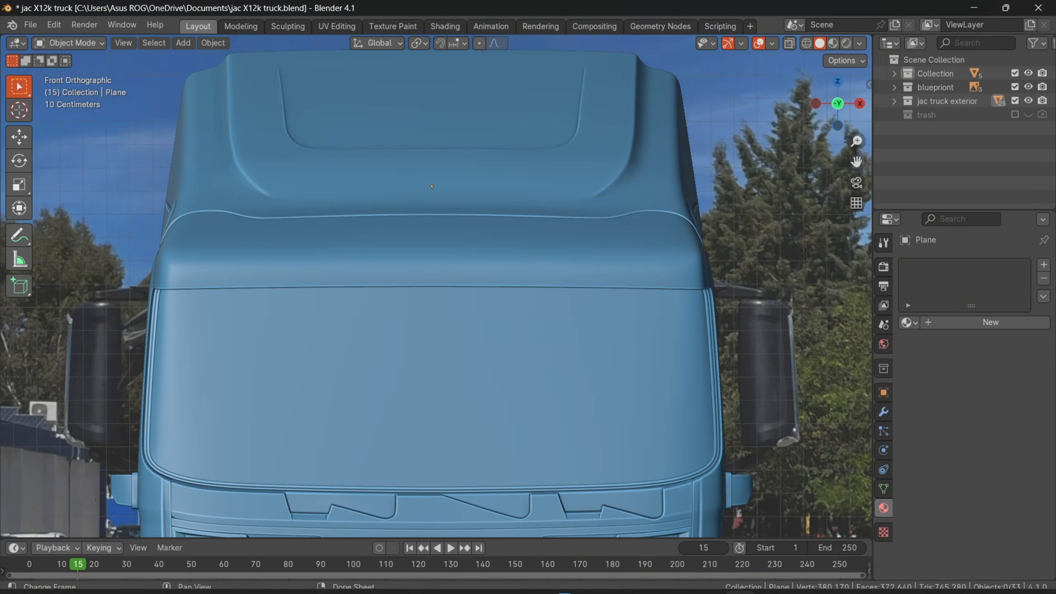
left_click(709, 578)
scroll(622, 396, "down", 3)
scroll(649, 328, "up", 3)
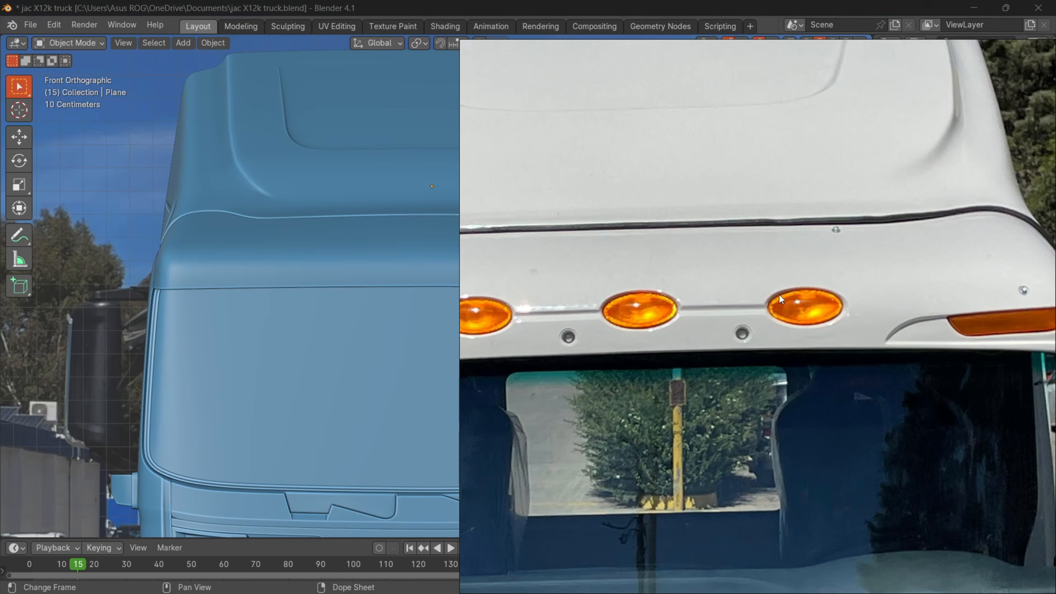
scroll(790, 296, "down", 3)
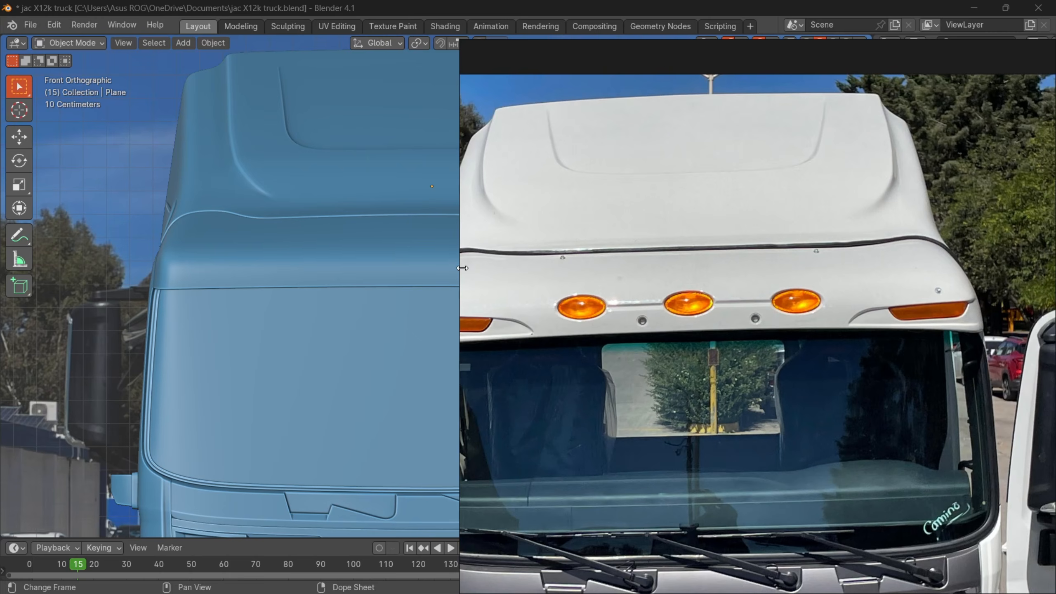
- Select the visor panel above the windshield, check its mesh, and turn X-ray back on
left_click(422, 270)
scroll(639, 283, "up", 2)
middle_click_drag(627, 283, 548, 303, "shift")
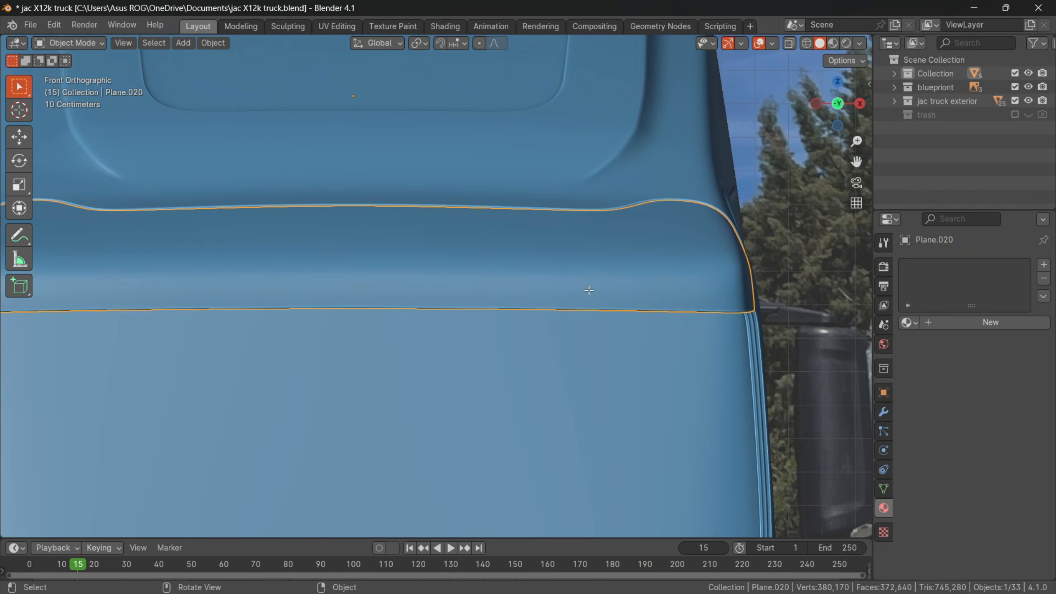
key("Tab")
middle_click_drag(608, 271, 599, 259, "shift")
scroll(653, 243, "up", 1)
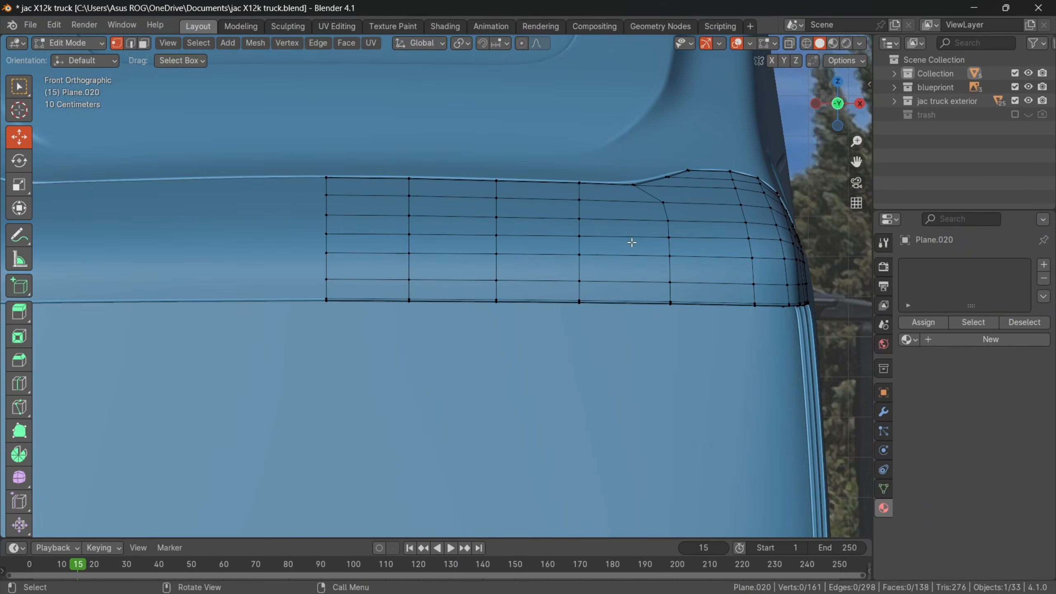
key("Tab")
left_click(792, 45)
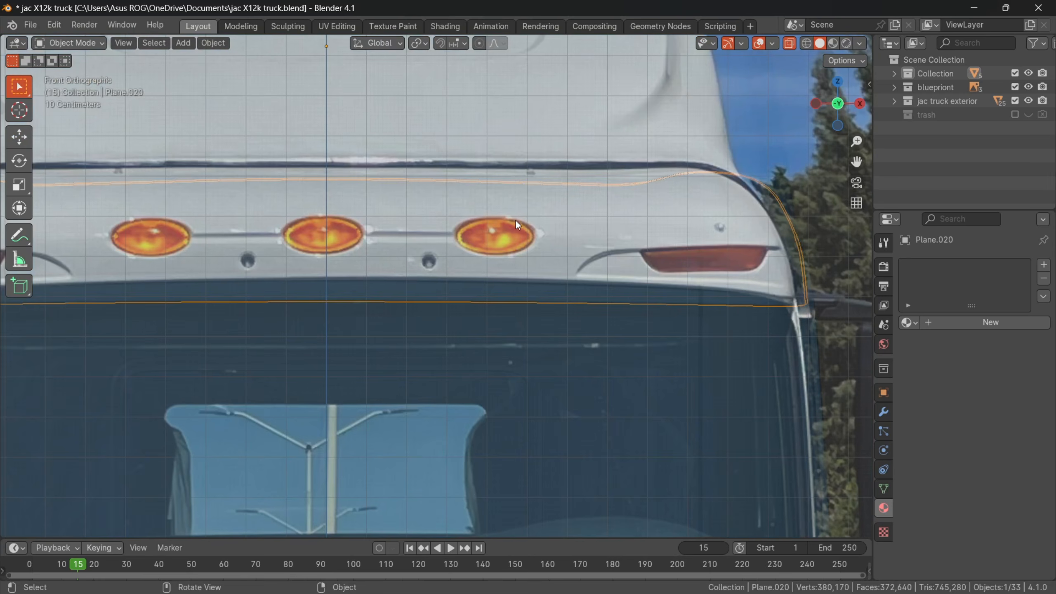
- Snap the 3D cursor to the visor vertex at the centre of the right-hand oval marker light
middle_click_drag(522, 241, 515, 256, "shift")
key("Tab")
left_click(494, 260)
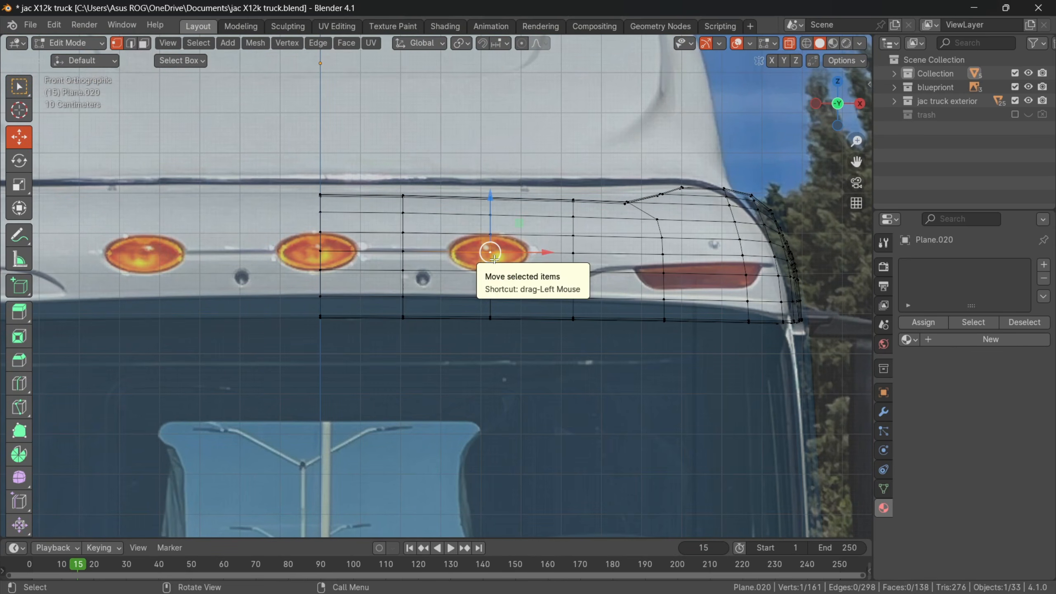
key("shift+s")
left_click(506, 333)
key("Tab")
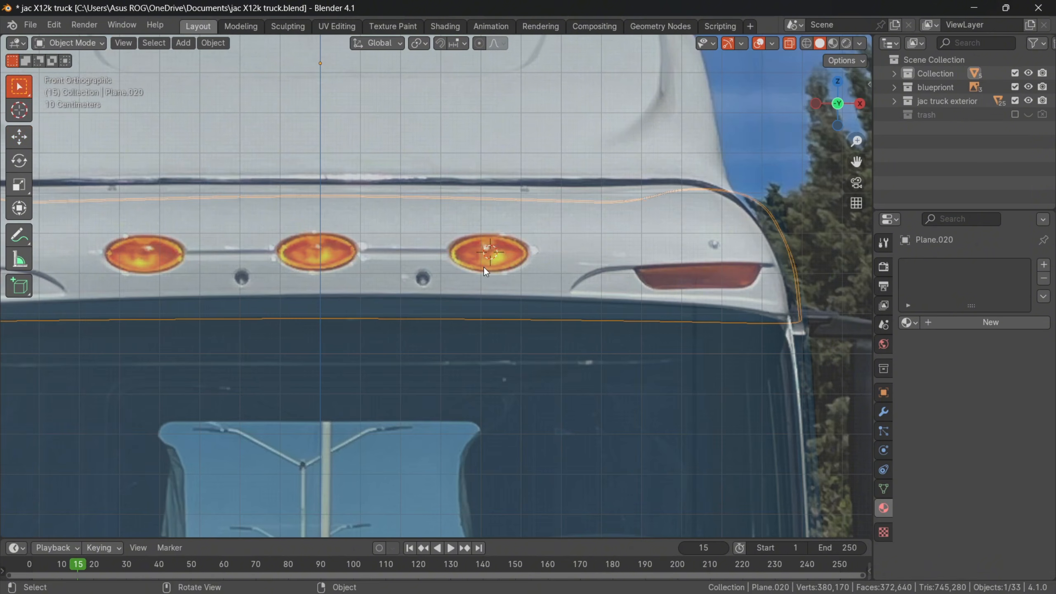
- Add a mesh circle with 8 vertices at the 3D cursor
key("shift+a")
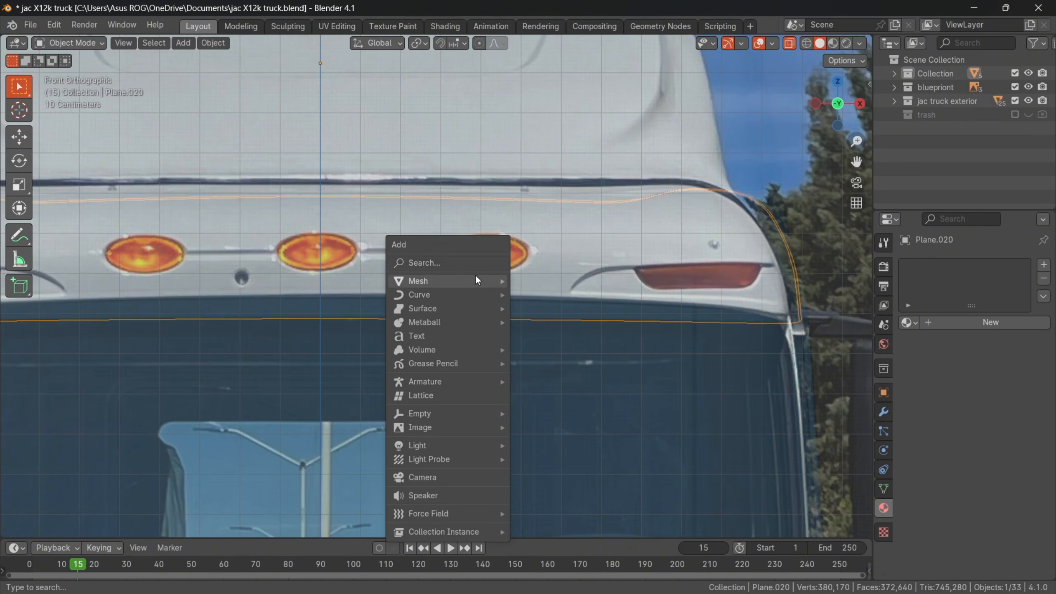
key("shift+a")
mouse_move(442, 266)
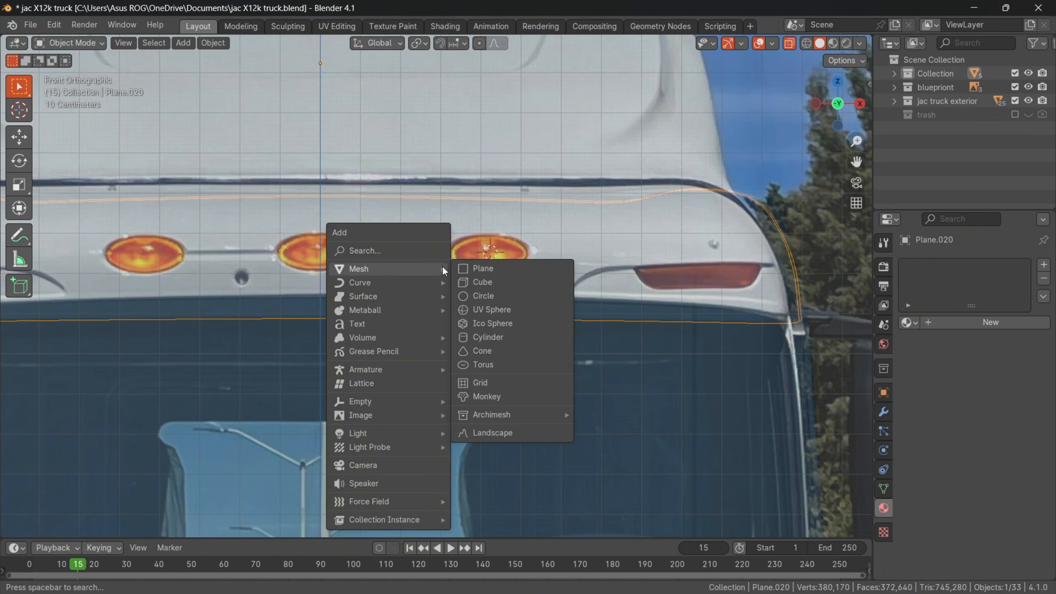
left_click(480, 293)
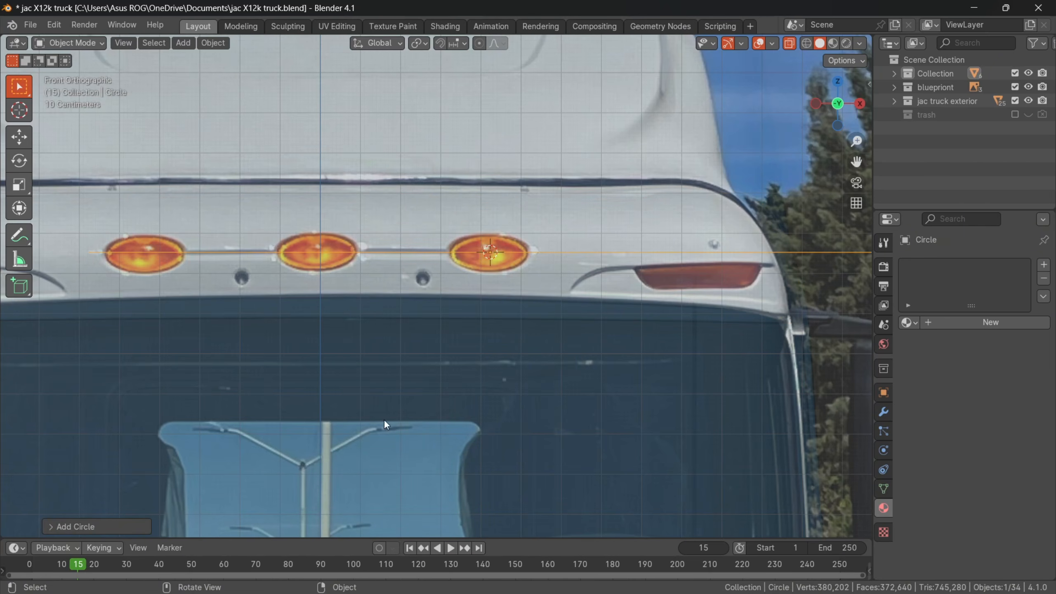
left_click(61, 527)
left_click(187, 378)
left_click(186, 379)
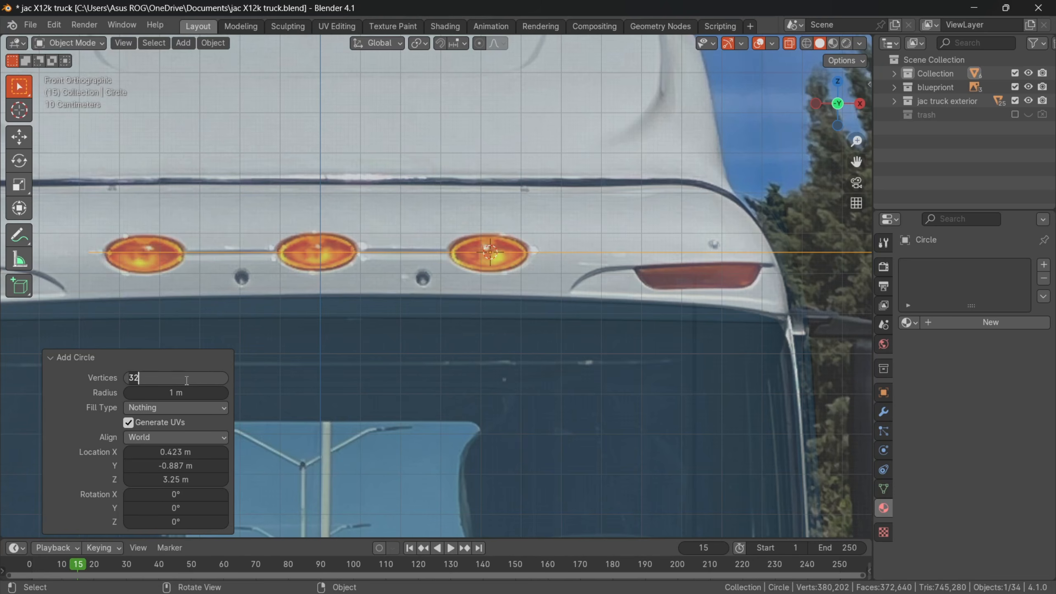
key("BackSpace")
key("BackSpace")
type("8")
key("Return")
- Scale the circle's vertices down uniformly in Edit Mode to match the width of the right-hand oval marker light
key("Tab")
scroll(685, 323, "down", 1)
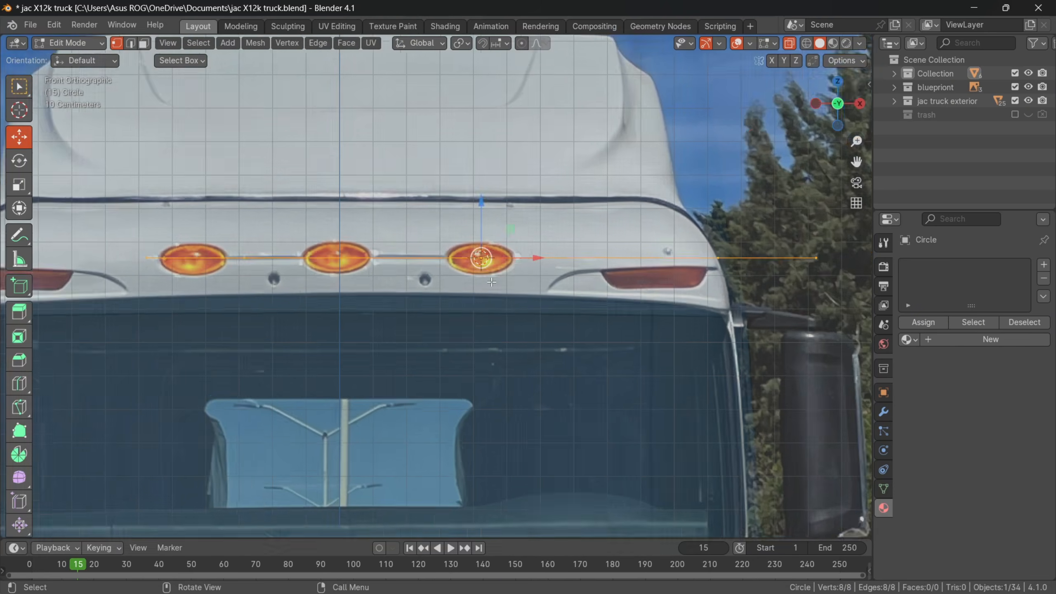
key("s")
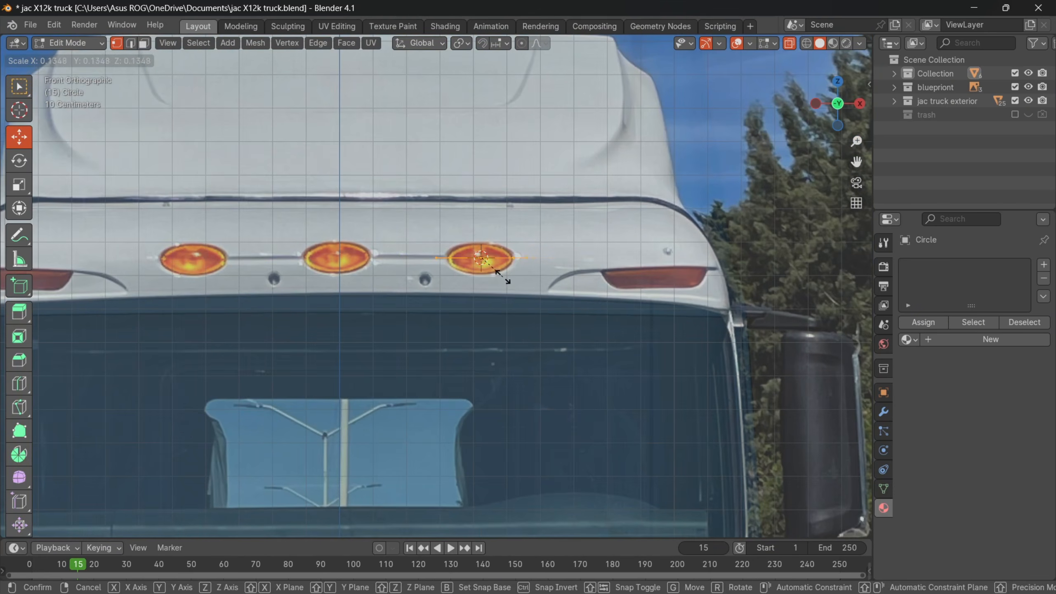
left_click(502, 276)
scroll(594, 287, "up", 2)
key("s")
left_click(619, 288)
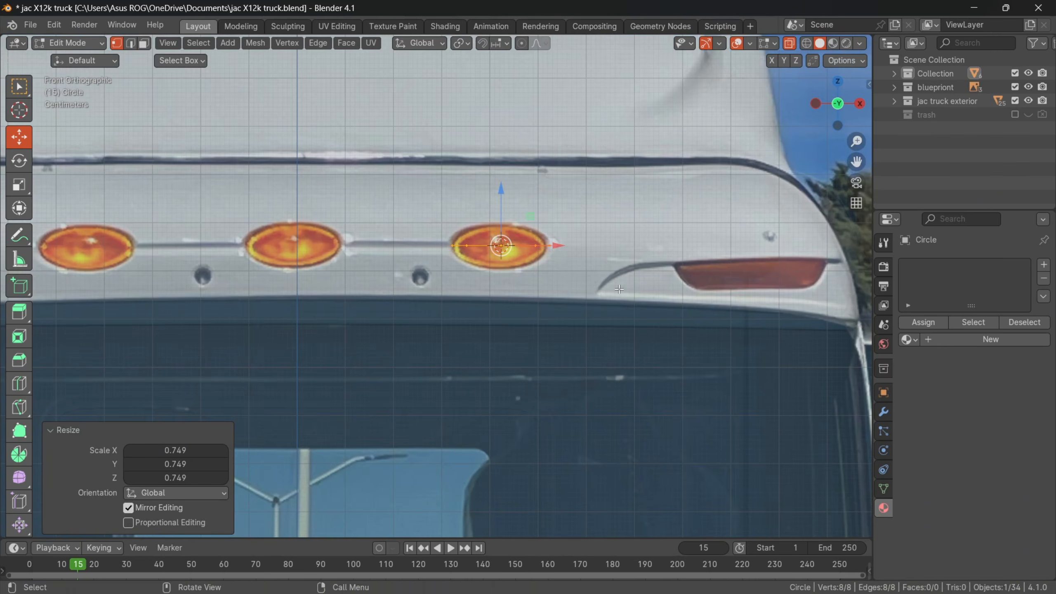
- Rotate the circle 90° about the X axis so that it faces the front
type("sy")
type("9")
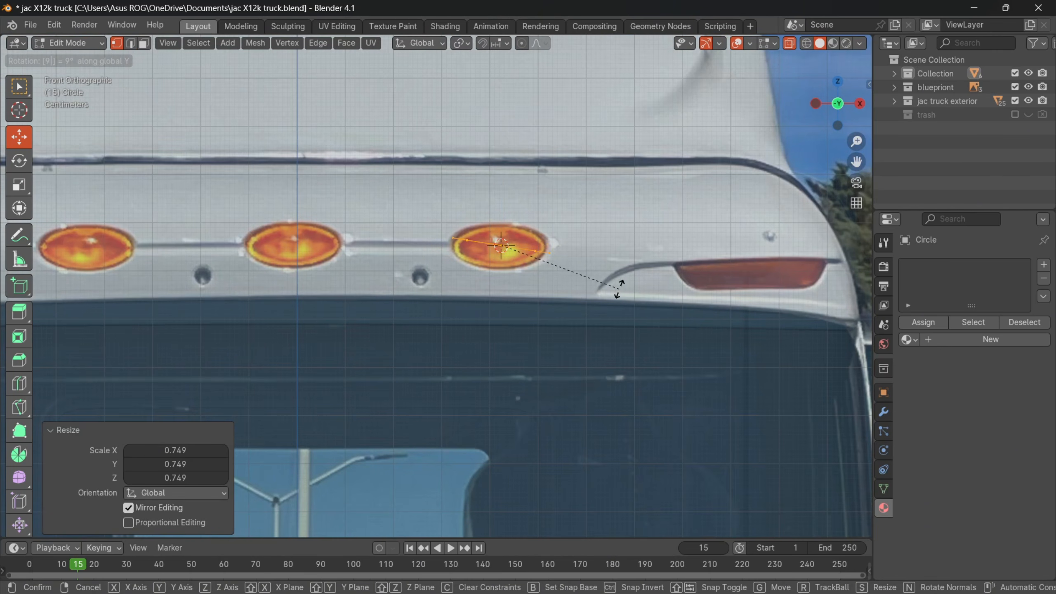
type("x")
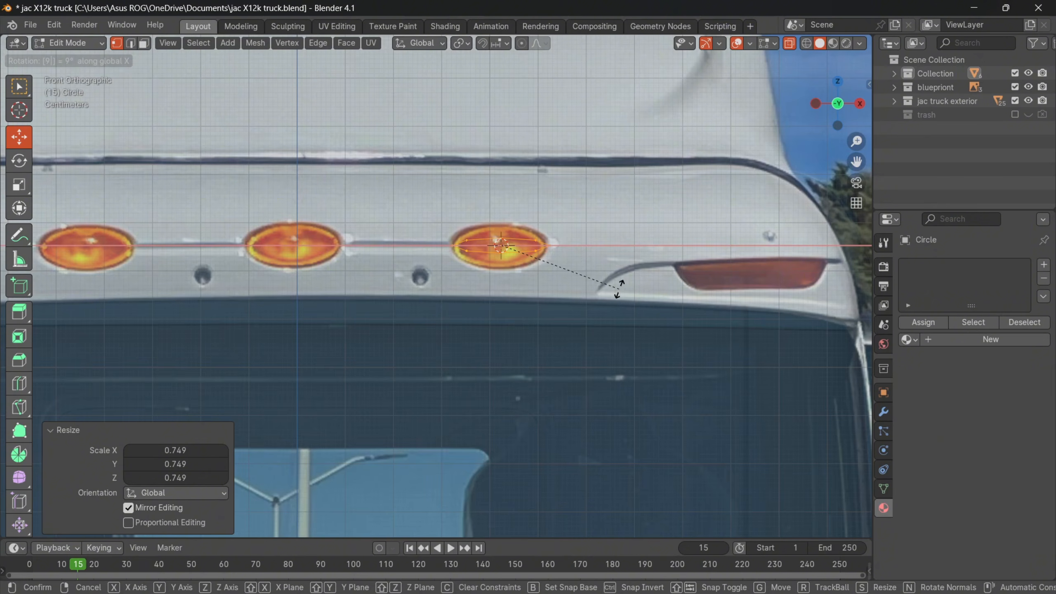
type("0")
key("Return")
scroll(620, 289, "up", 2)
middle_click_drag(698, 269, 624, 308, "shift")
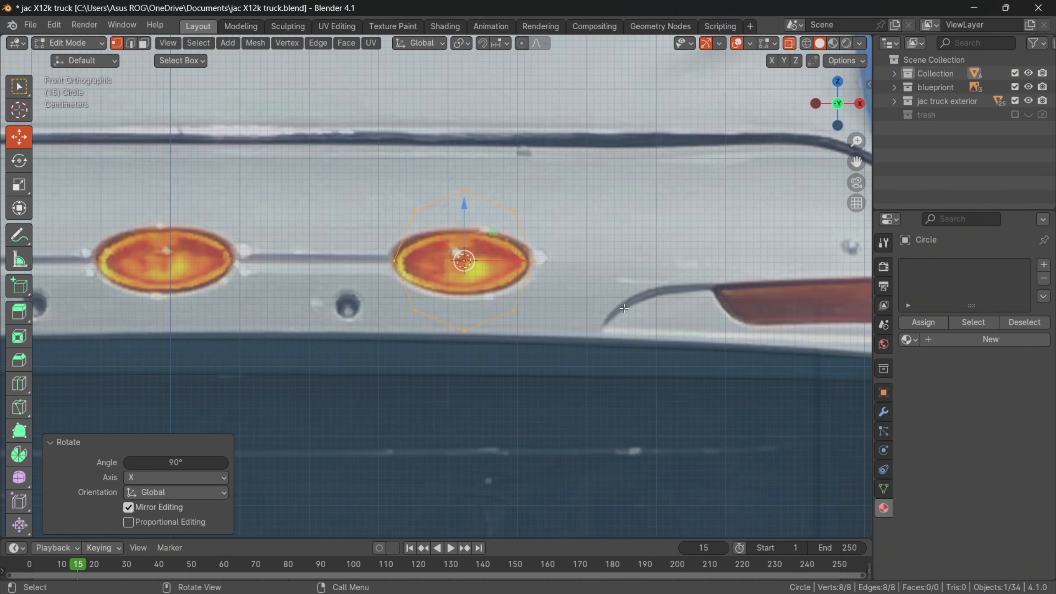
- Scale the circle to about 0.506 along Z and about 1.209 along X to form a wide oval around the marker light
scroll(605, 275, "up", 1)
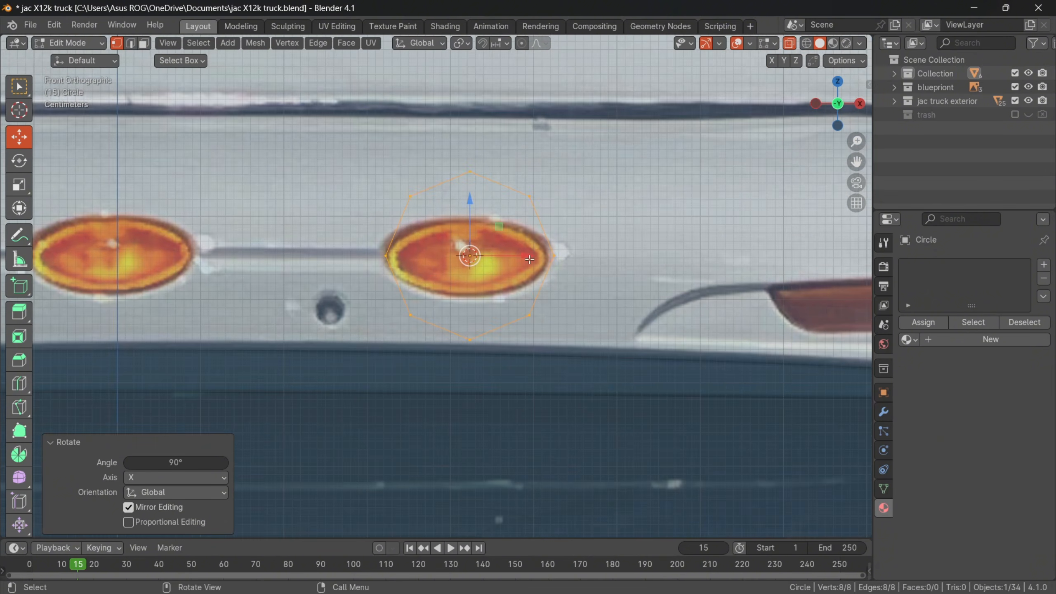
middle_click_drag(604, 273, 588, 304, "shift")
scroll(588, 304, "up", 1)
key("s")
key("z")
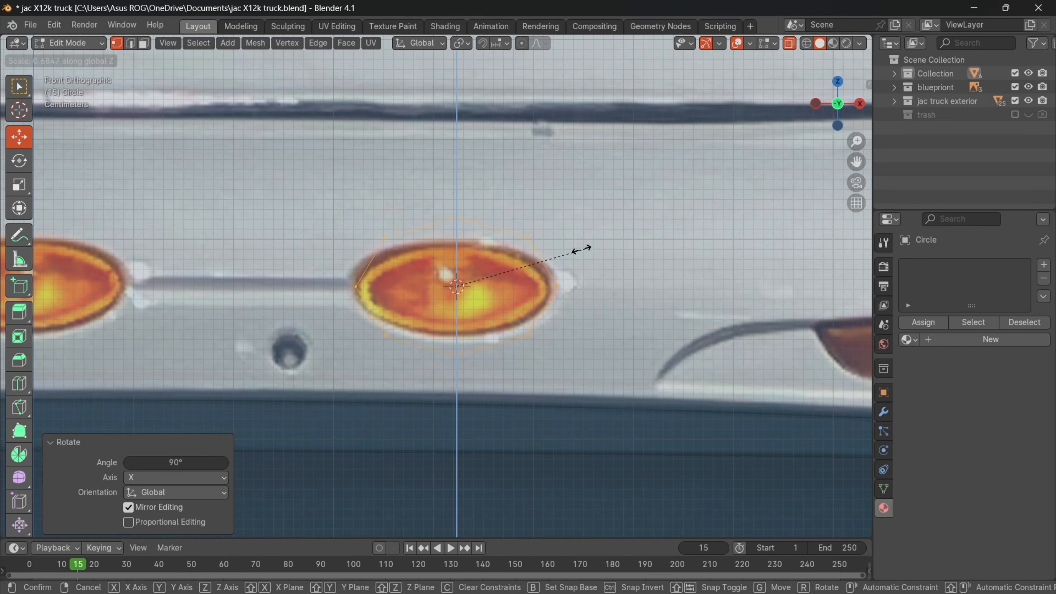
left_click(549, 250)
key("s")
key("x")
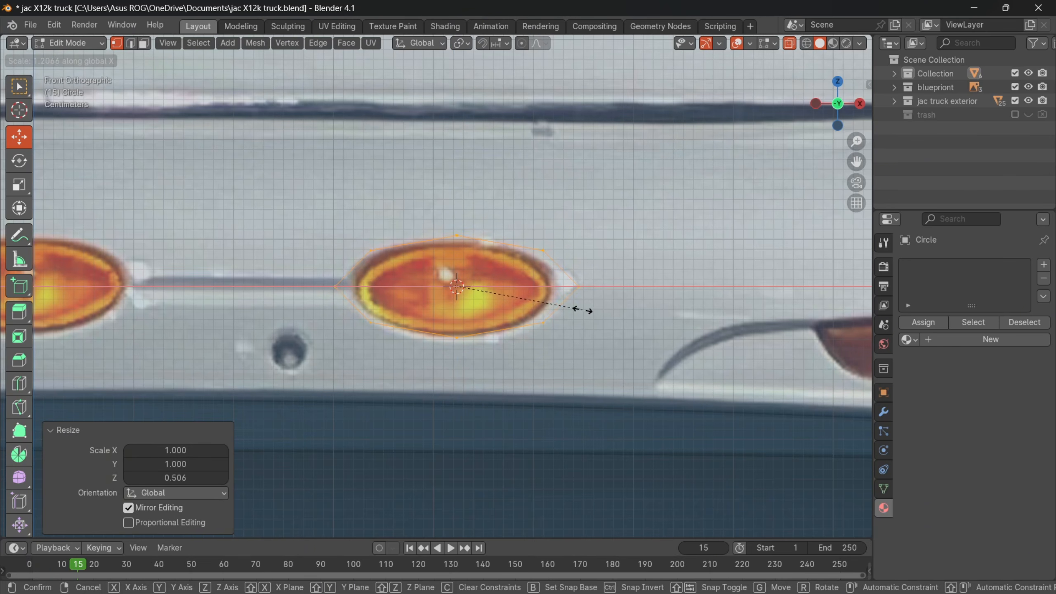
left_click(580, 309)
- Increase the oval's height along Z, nudge it vertically, and fine-tune its Z scale by 0.990 to enclose the marker light's rim
key("s")
key("z")
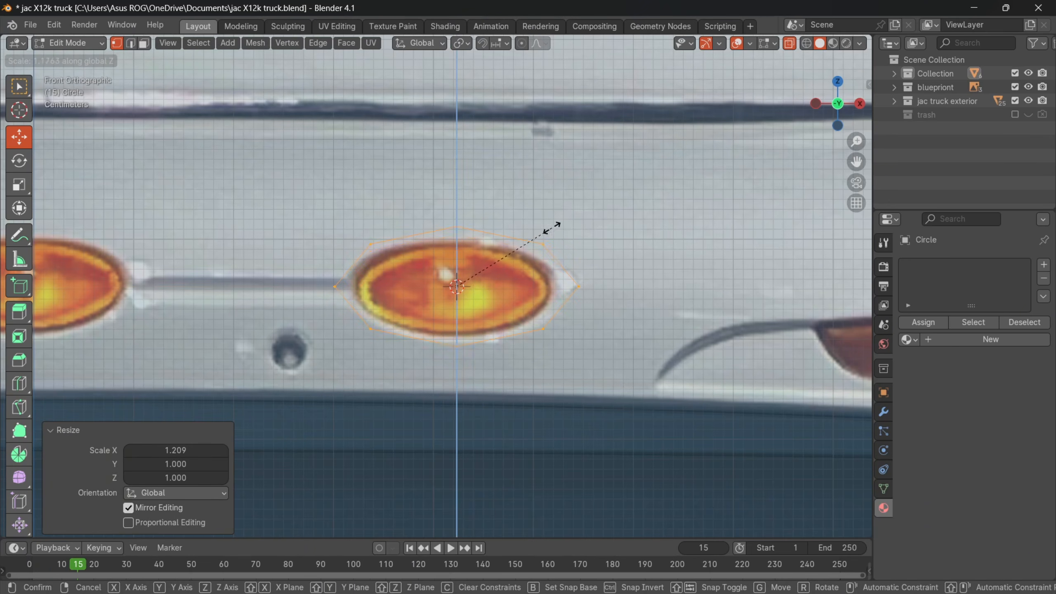
left_click(551, 226)
left_click_drag(454, 230, 453, 217)
key("s")
key("z")
left_click(568, 245)
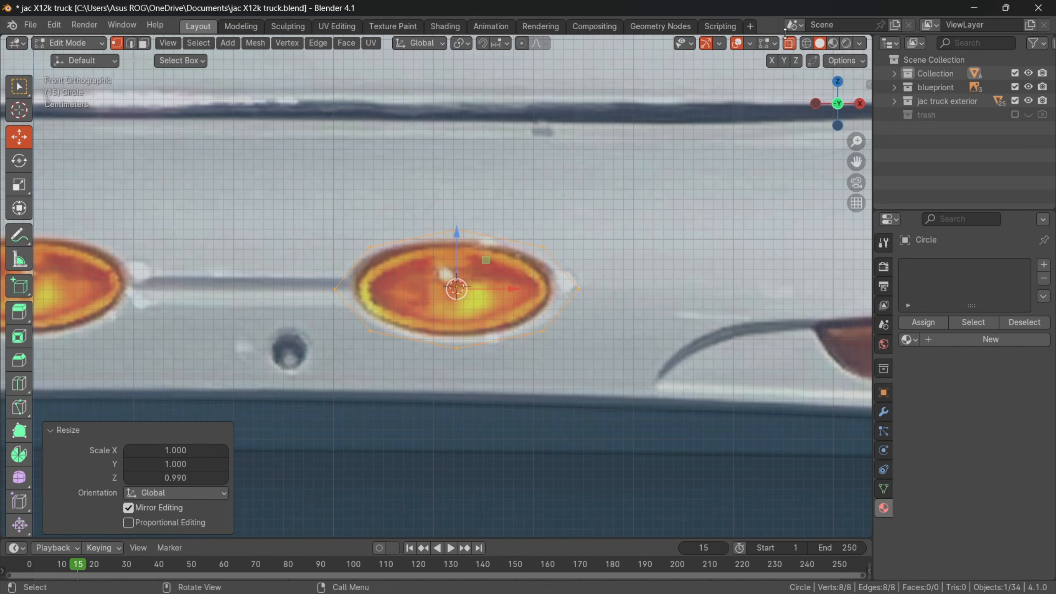
- Move the oval about 0.088 m forward along negative Y, in front of the visor, and check the reference photo
middle_click_drag(787, 46, 561, 277)
left_click_drag(597, 248, 549, 248)
key("KP_3")
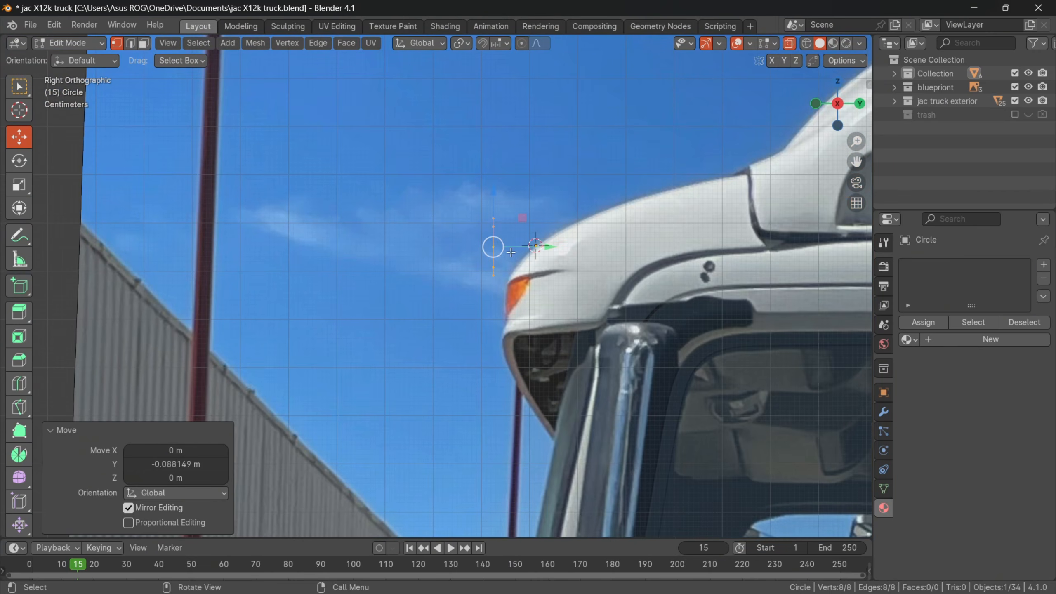
left_click(708, 579)
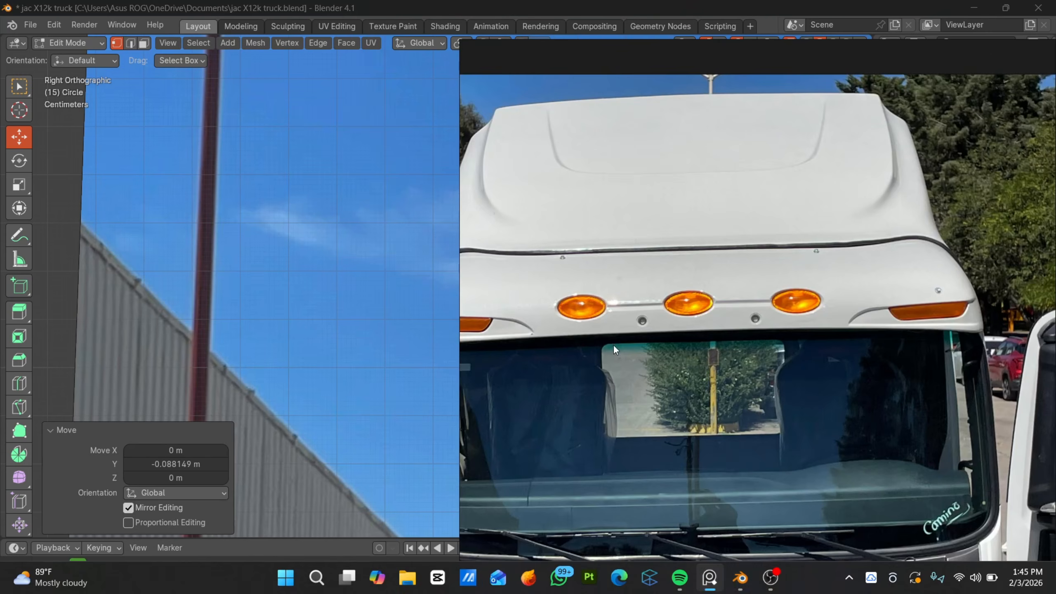
scroll(774, 295, "up", 3)
middle_click_drag(303, 307, 428, 312)
key("KP_1")
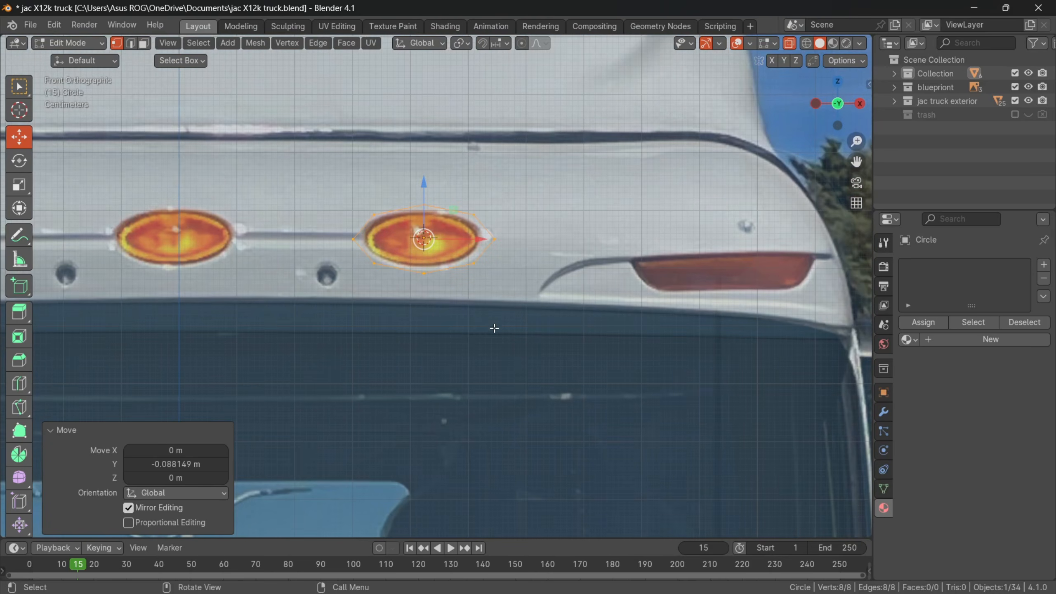
- Turn off X-ray and move the whole oval down about 0.018 m along Z on the visor in Edit Mode
key("Tab")
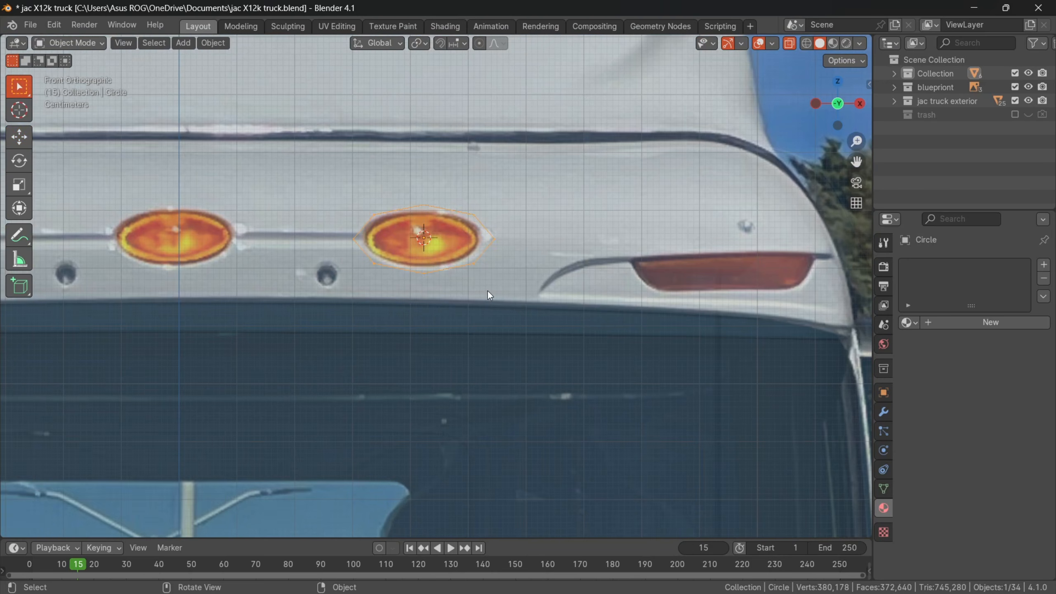
left_click(487, 291)
scroll(514, 309, "down", 2)
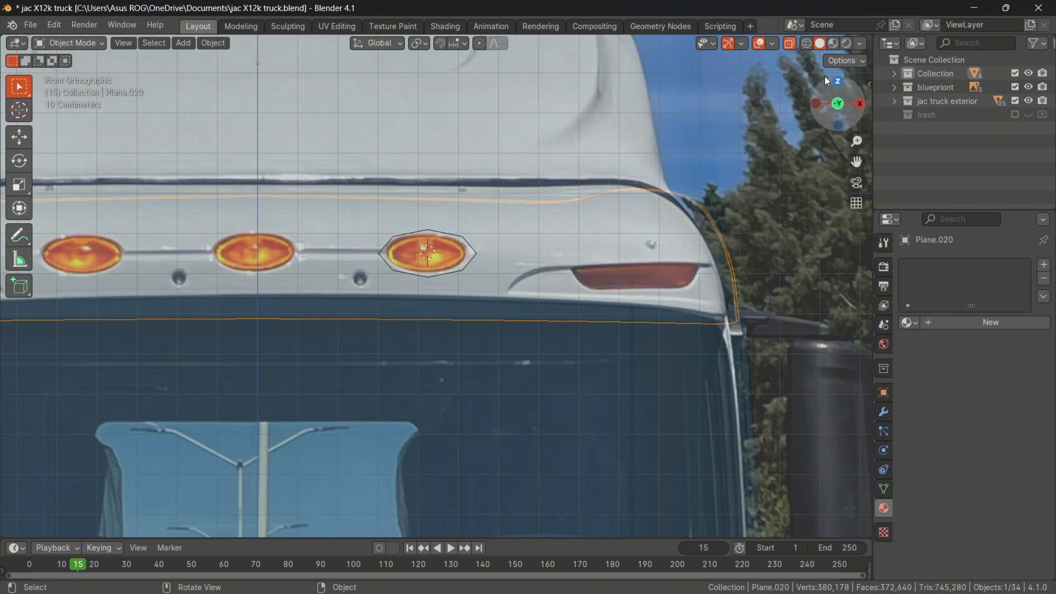
left_click(789, 43)
left_click(459, 271)
key("Tab")
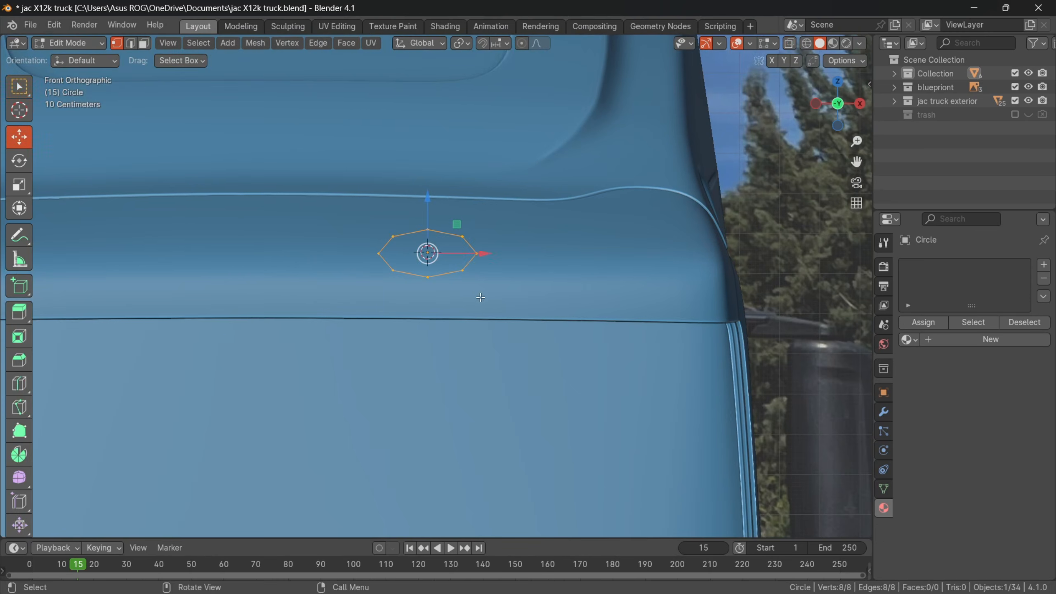
left_click_drag(428, 205, 428, 212)
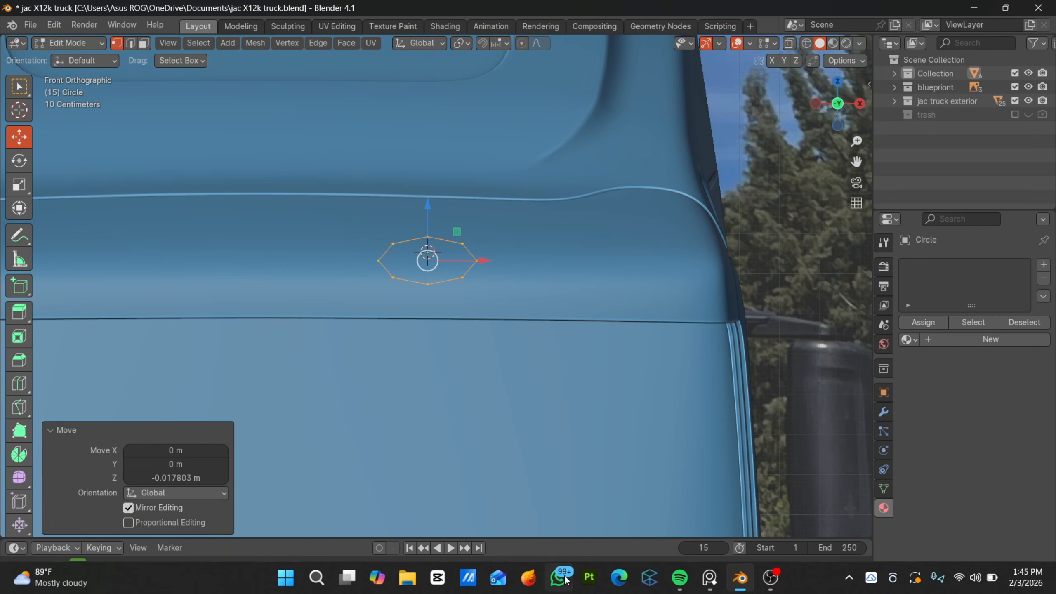
- Compare the marker lights' height on the visor in the front reference photo and lower the oval about 0.005 m along Z
left_click(710, 586)
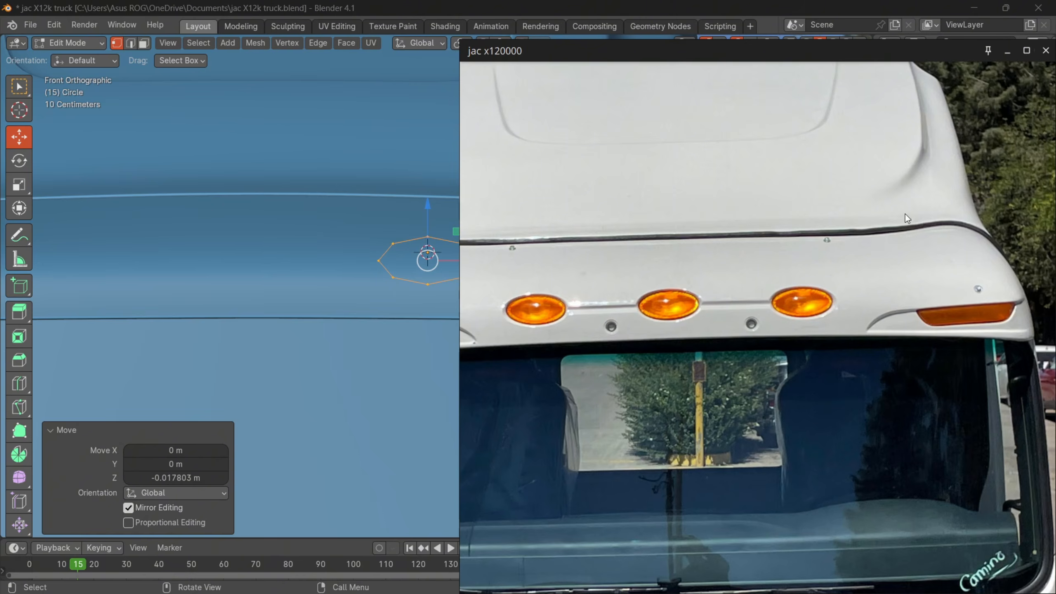
scroll(808, 274, "down", 3)
scroll(809, 277, "up", 2)
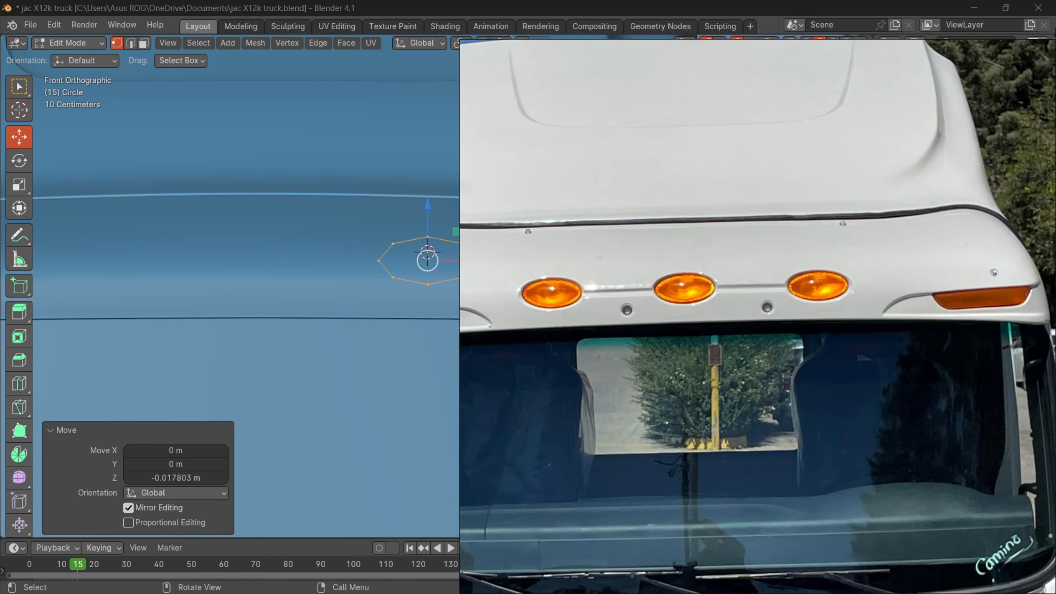
scroll(807, 284, "down", 3)
scroll(725, 290, "up", 2)
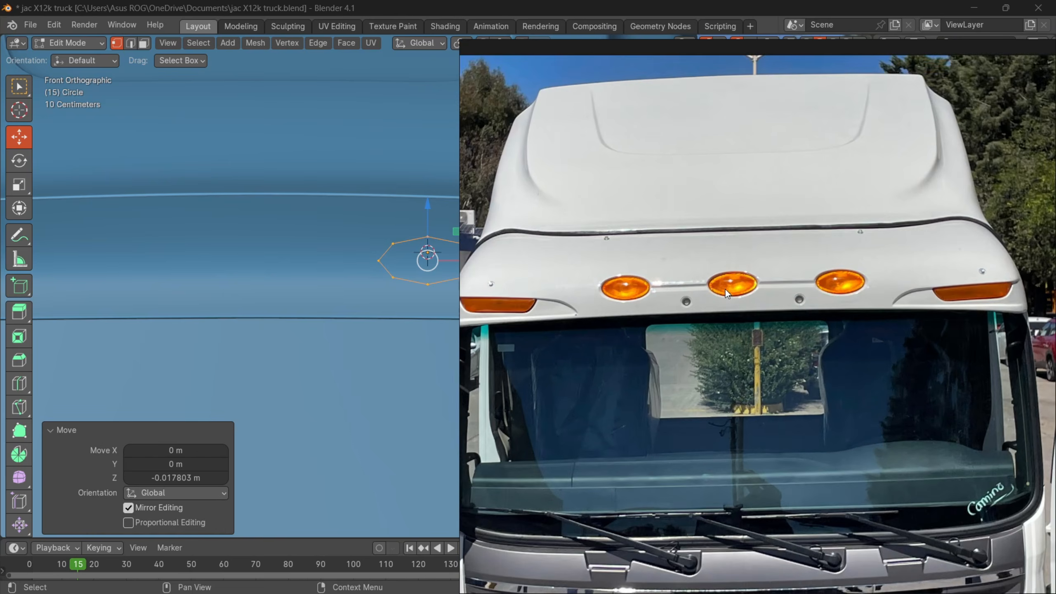
scroll(898, 297, "up", 2)
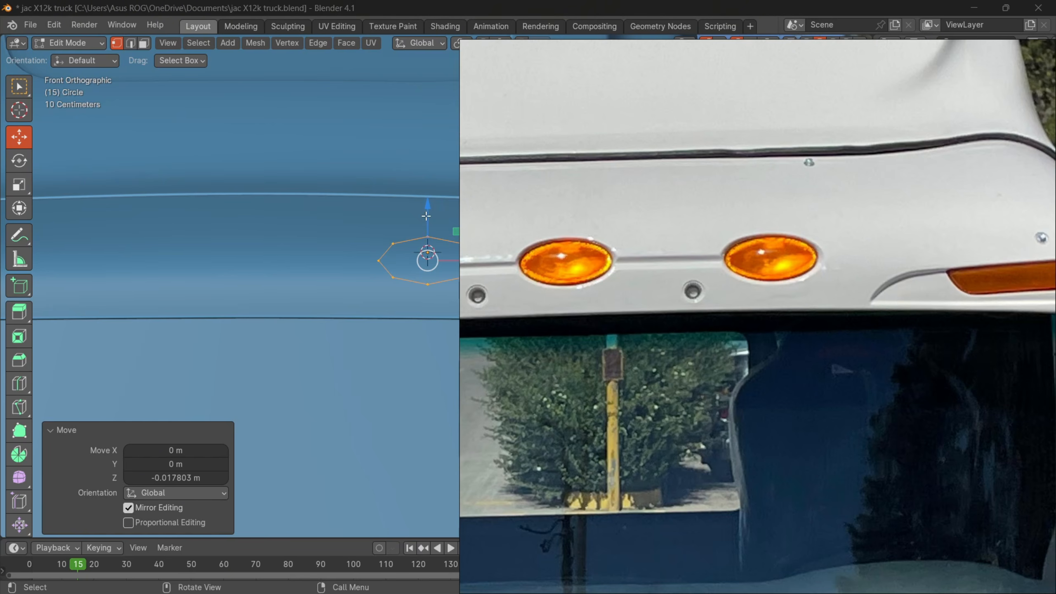
left_click_drag(426, 216, 424, 211)
left_click(710, 578)
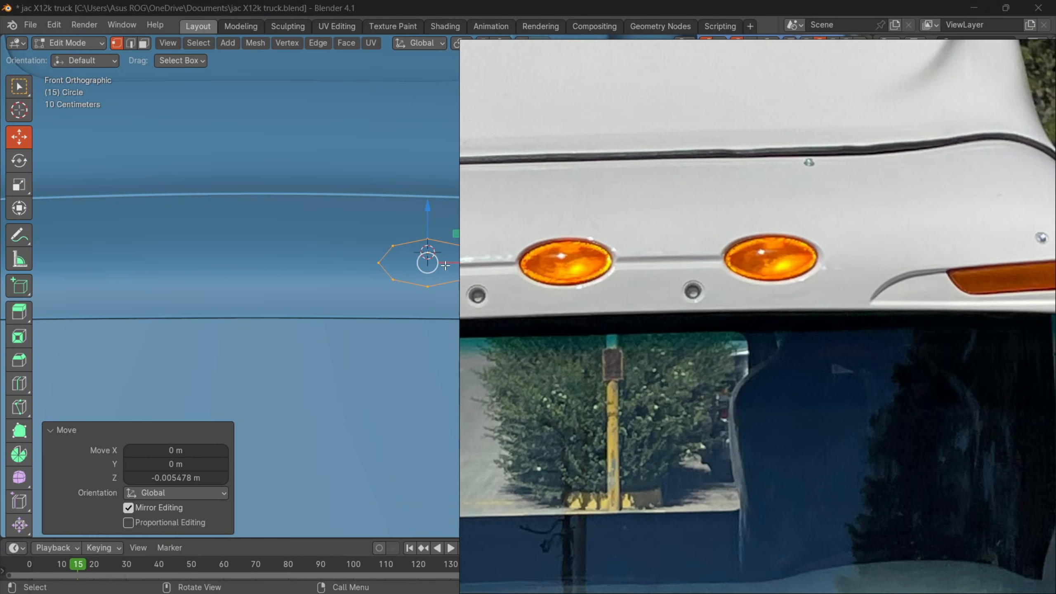
- Raise all of the oval's vertices about 0.004 m along Z
left_click(428, 259)
left_click(427, 239)
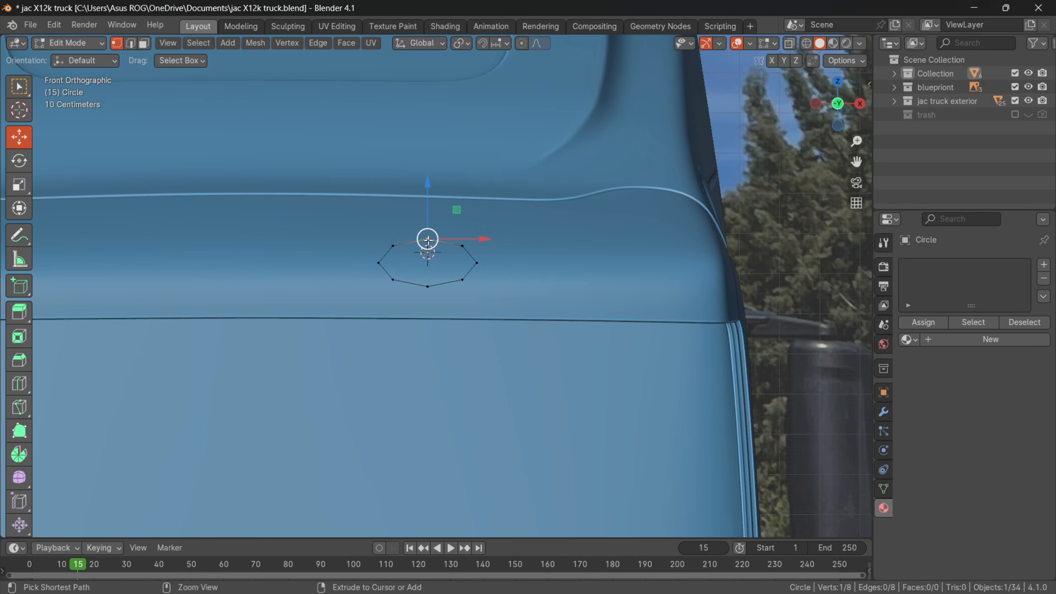
key("a")
left_click_drag(430, 214, 430, 205)
scroll(531, 256, "down", 3)
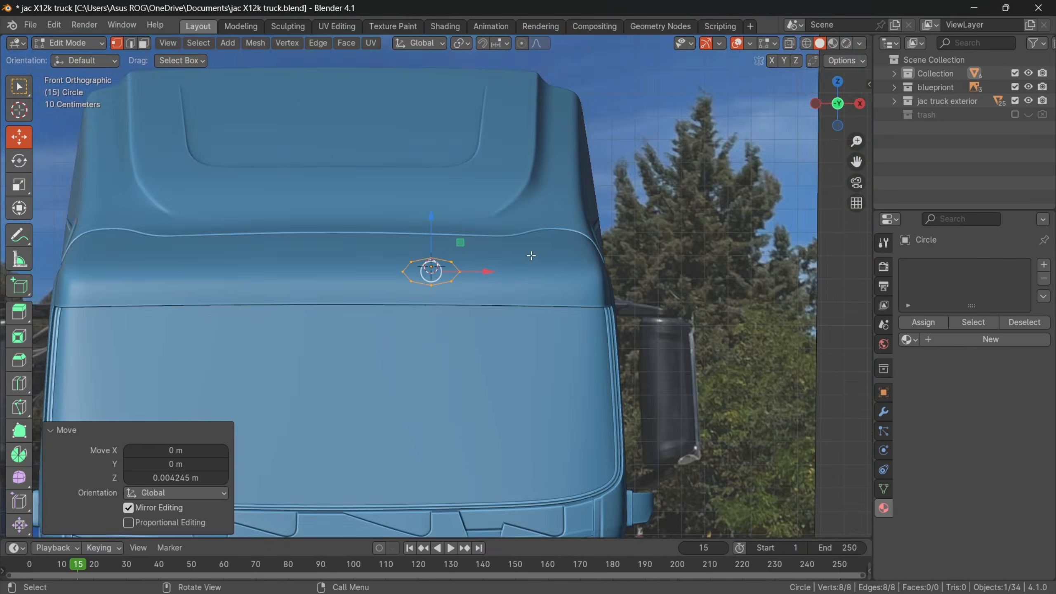
- Move the oval about 0.049 m further forward along negative Y, clear of the visor surface
middle_click_drag(531, 255, 500, 284)
left_click_drag(499, 262, 485, 262)
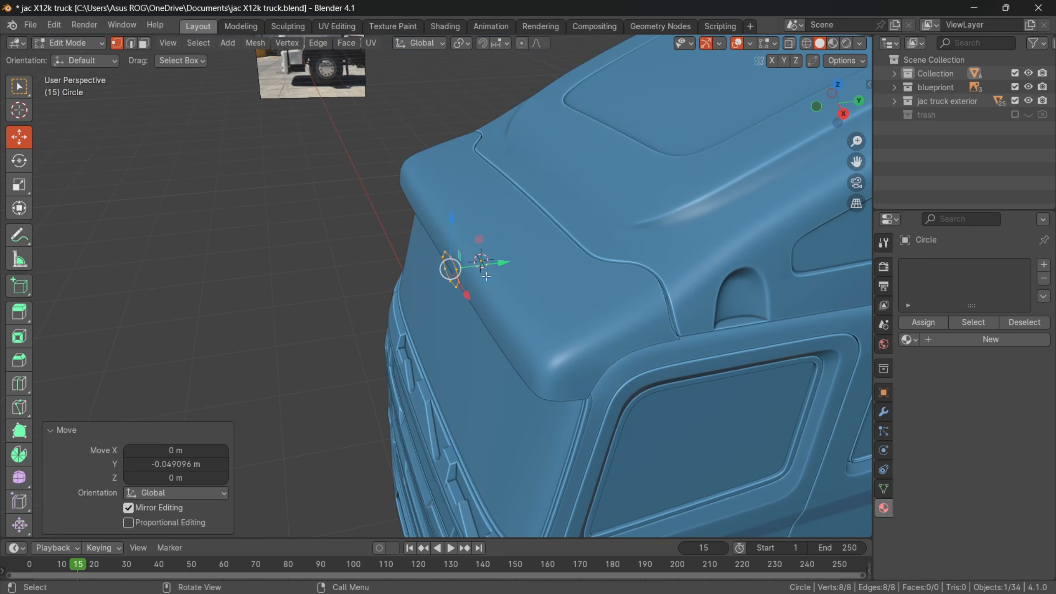
key("a")
middle_click_drag(519, 270, 567, 272)
- Turn on X-ray to compare the oval with the front blueprint and fill the oval with a face
key("KP_1")
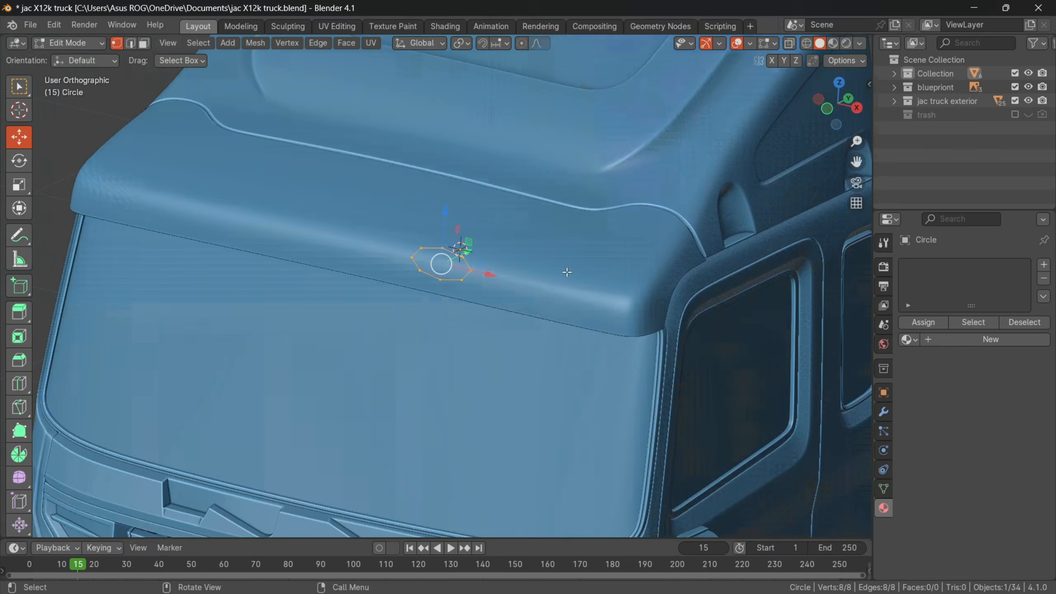
left_click(789, 44)
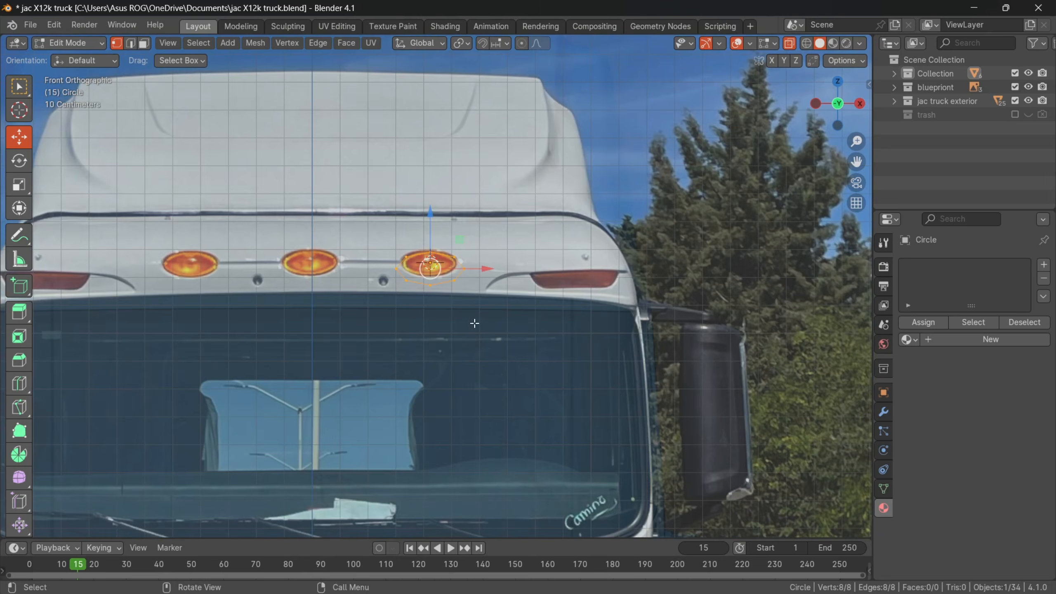
scroll(507, 285, "up", 1)
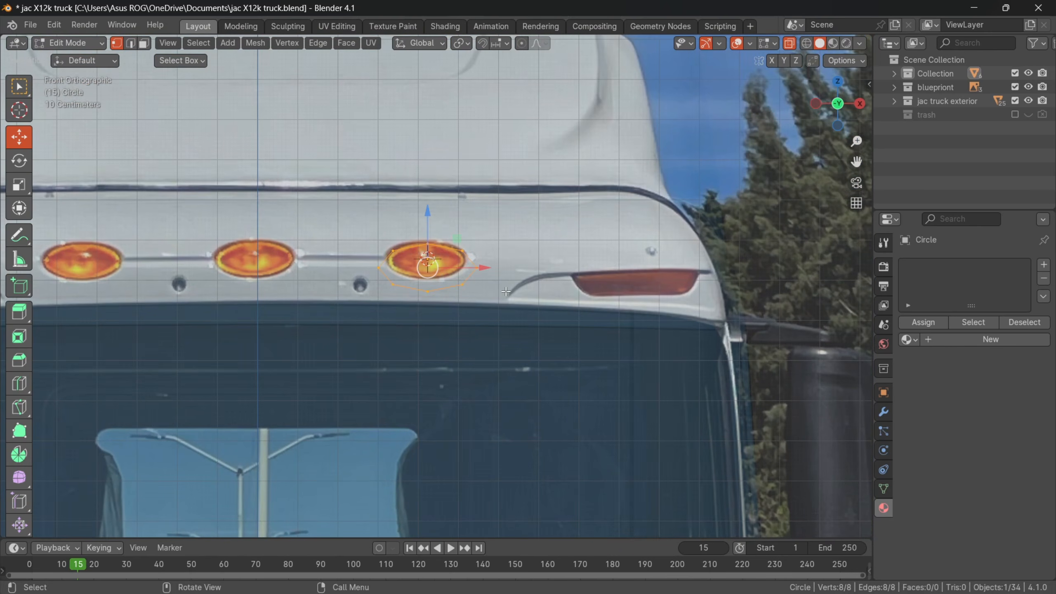
key("f")
middle_click_drag(506, 291, 566, 282)
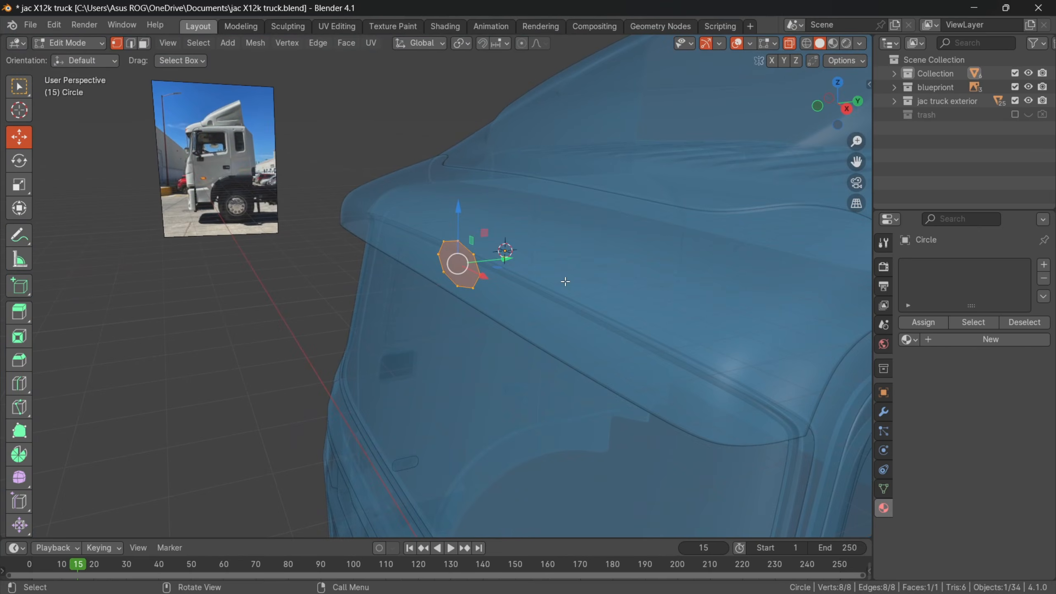
- Extrude the oval face about 0.29 m along Y through the visor, turn off X-ray and return to Object Mode
key("g")
key("z")
key("z")
key("y")
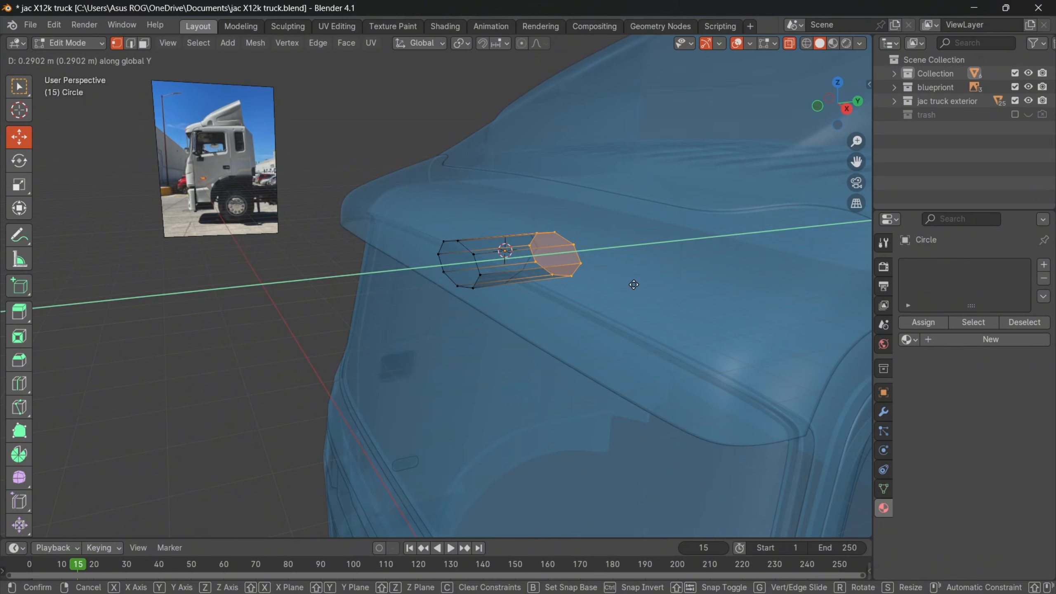
left_click(523, 203)
key("alt+z")
middle_click_drag(523, 203, 568, 309)
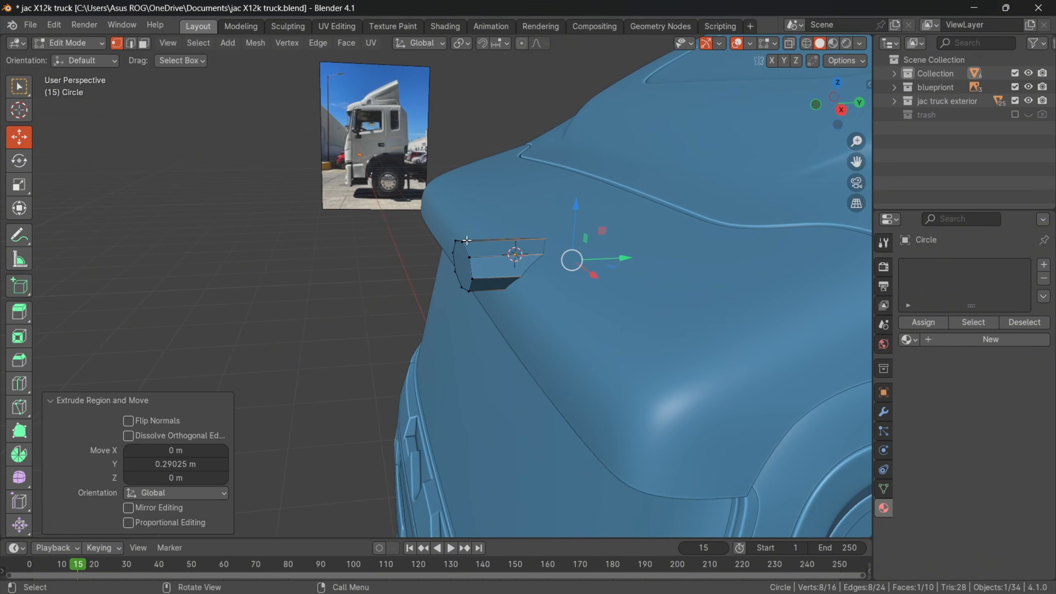
key("Tab")
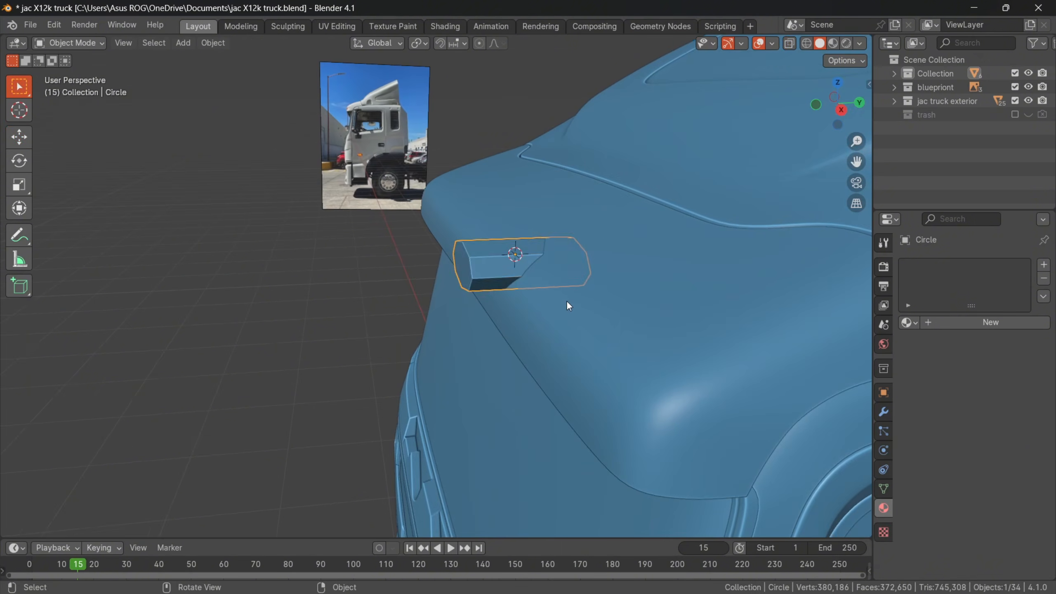
scroll(566, 301, "up", 2)
- Study the marker lights in the top-down reference photo and lower the whole extruded oval block along Z against the visor's side profile
left_click(709, 578)
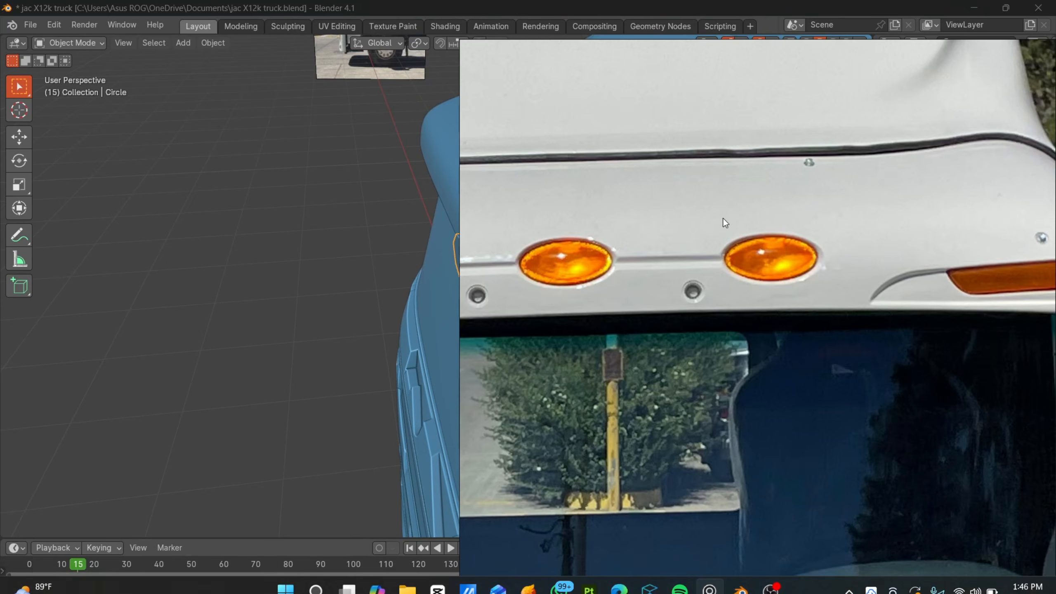
scroll(723, 218, "down", 8)
scroll(952, 282, "up", 2)
scroll(952, 282, "up", 6)
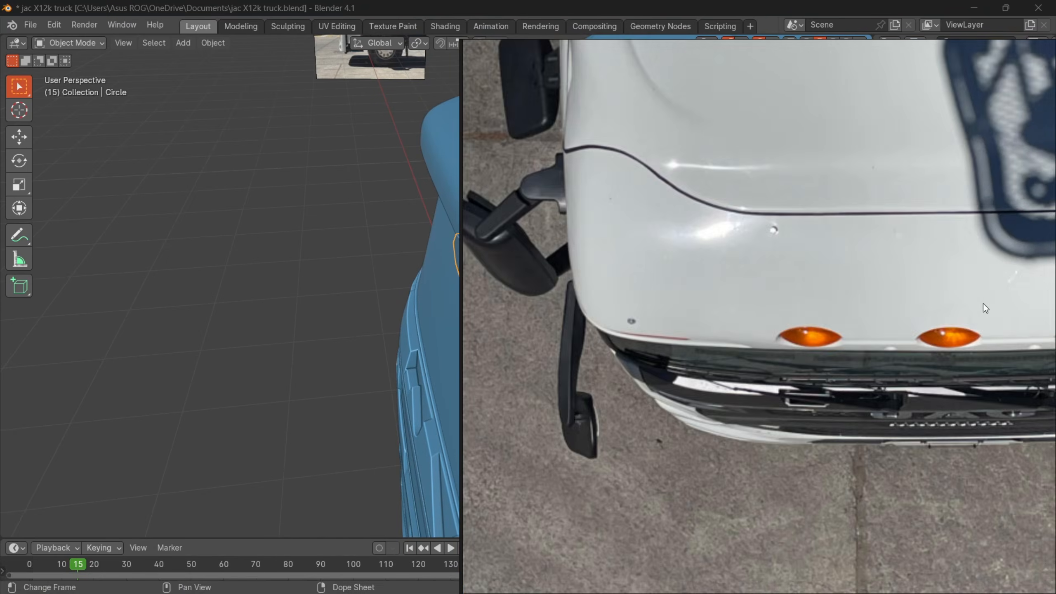
middle_click_drag(324, 294, 311, 406)
middle_click_drag(477, 328, 536, 272)
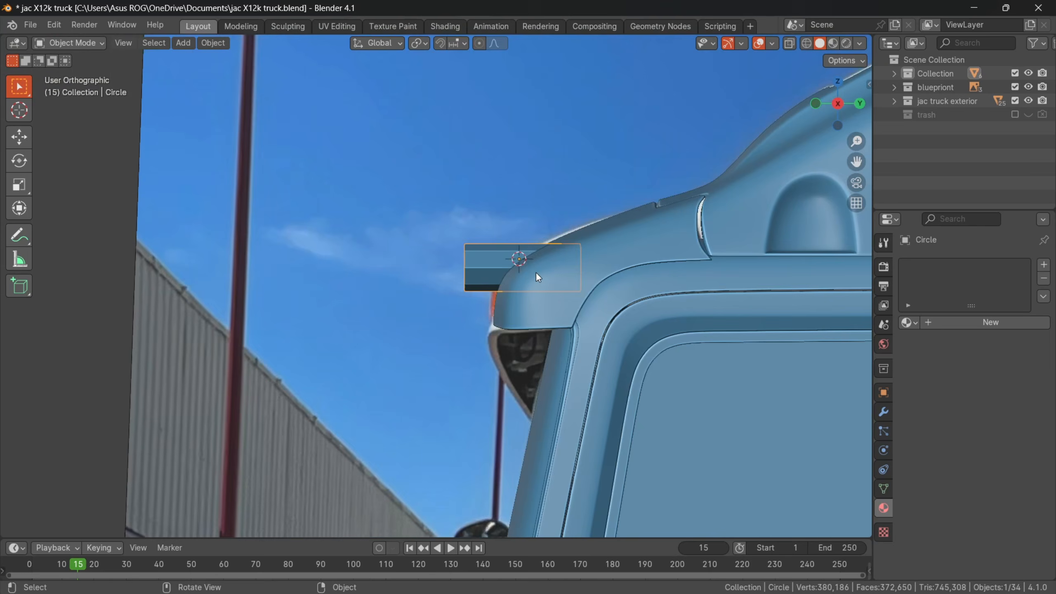
key("Tab")
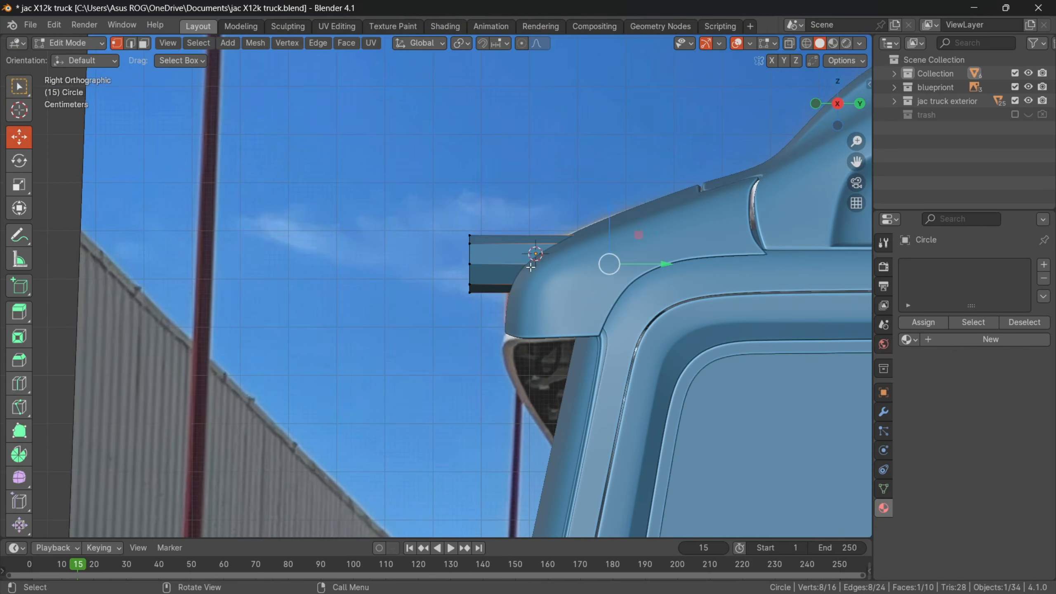
key("g")
key("z")
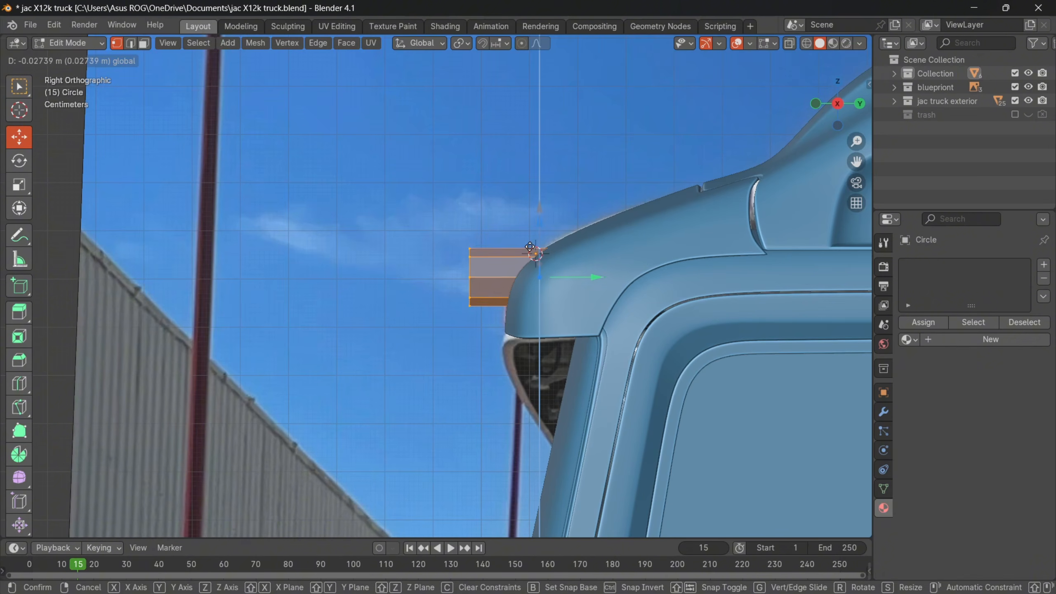
left_click(547, 257)
key("Tab")
middle_click_drag(547, 257, 599, 342)
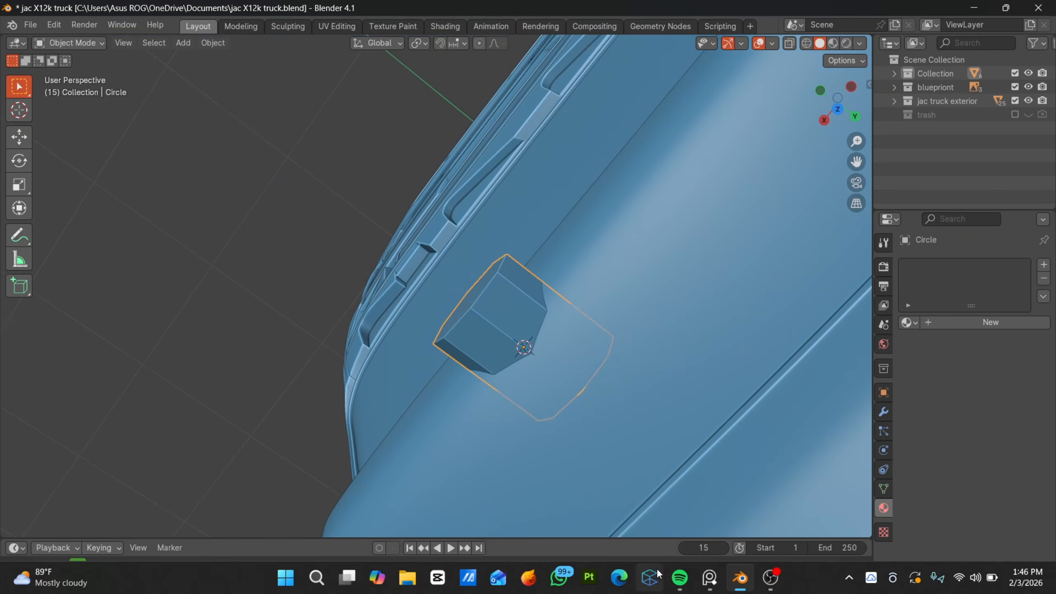
- Examine how far the marker lights sit from the visor's front edge in the top-down reference photo
left_click(715, 581)
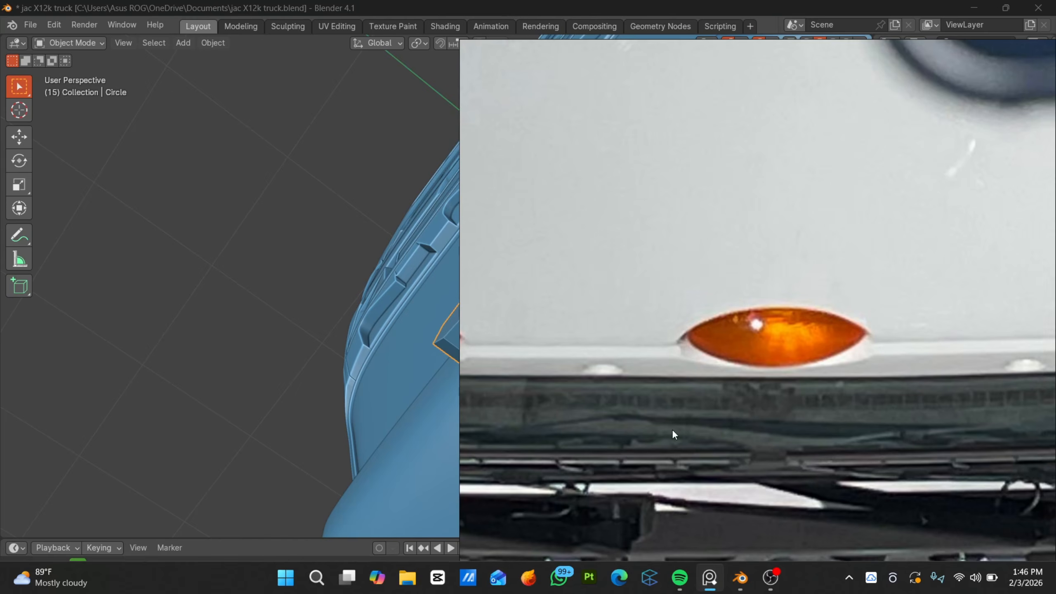
scroll(723, 362, "down", 7)
scroll(844, 338, "up", 1)
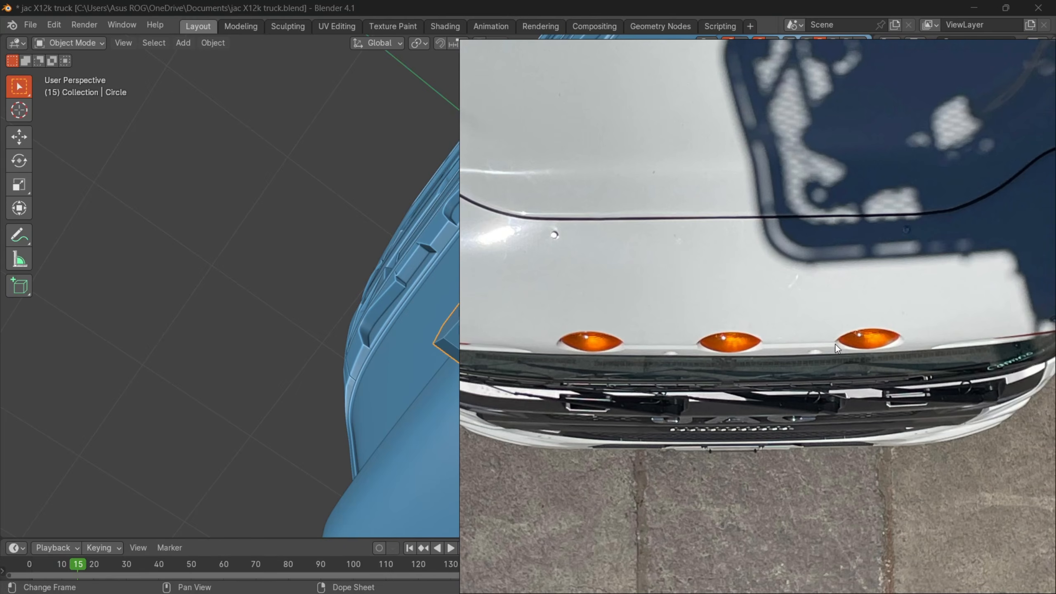
- Compare the oval block's place on the visor with the marker lights in the top-down reference photo and select the block
left_click(421, 398)
middle_click_drag(421, 399, 589, 295)
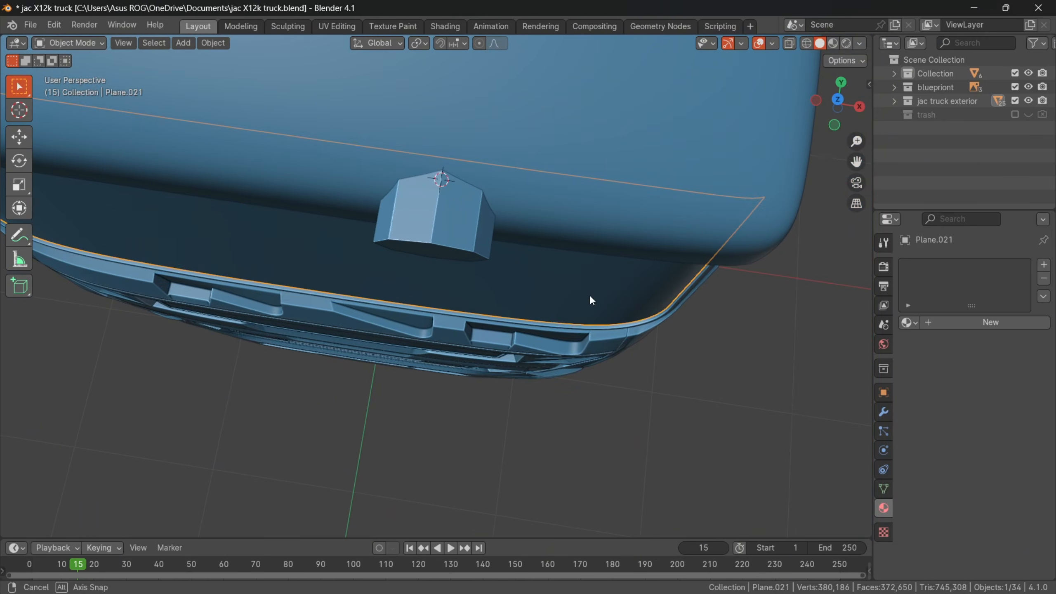
left_click(709, 578)
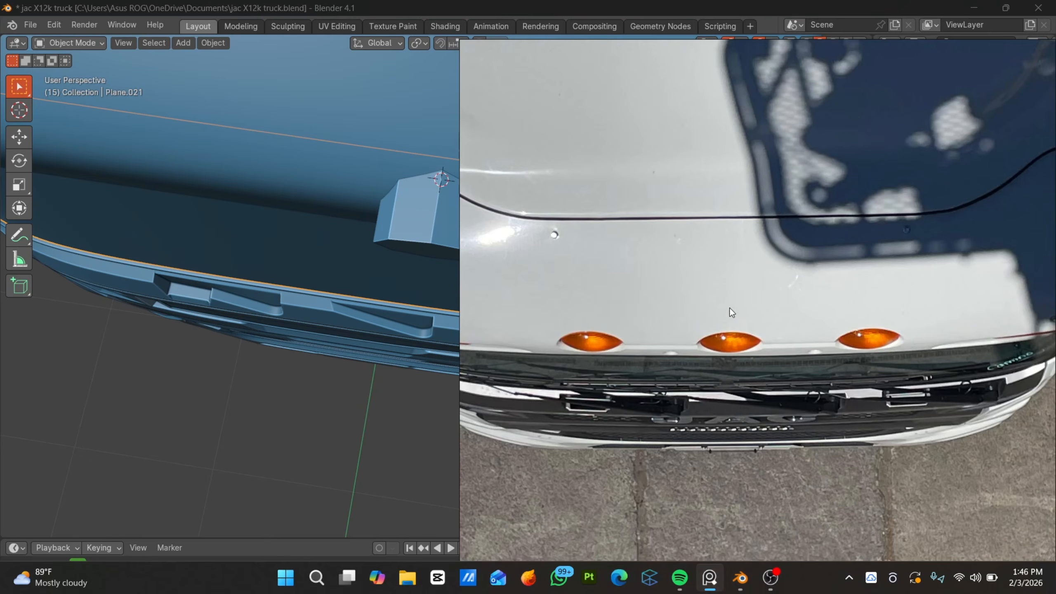
left_click(445, 194)
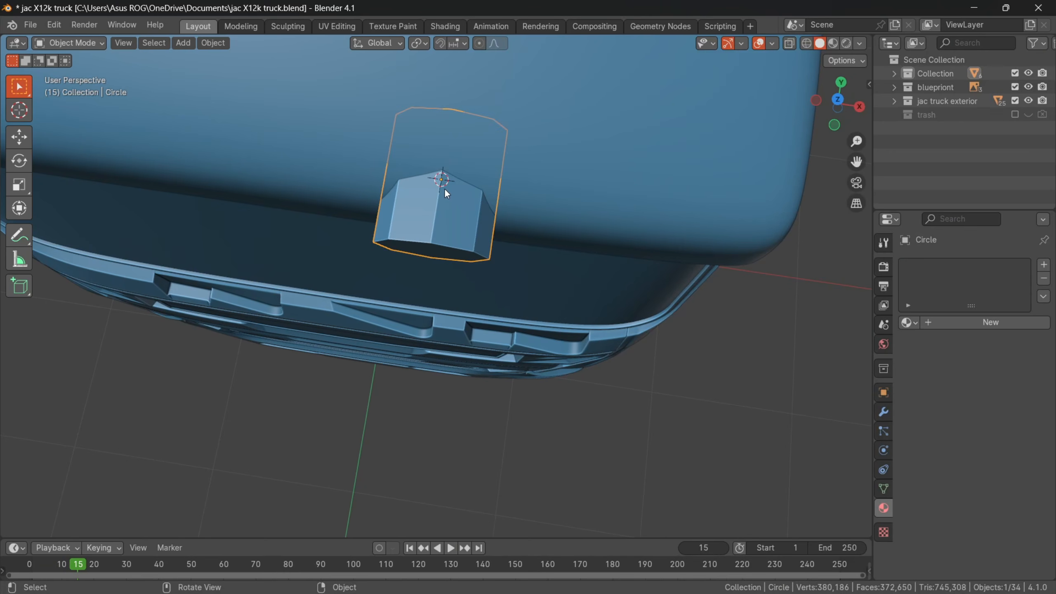
key("g")
key("y")
key("Escape")
key("g")
key("z")
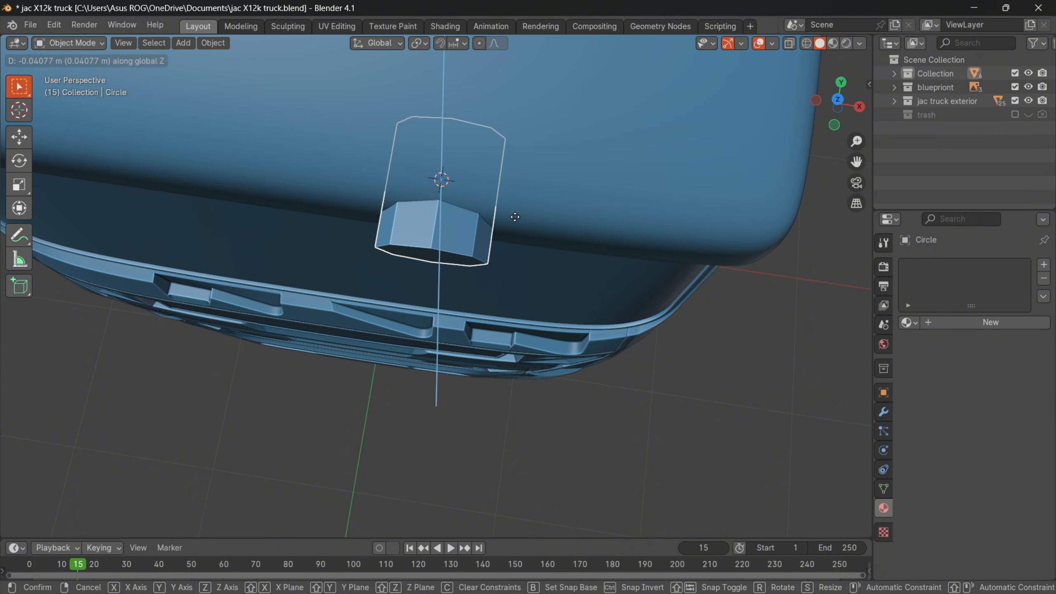
key("Escape")
- Lower the selected oval block about 0.007 m along Z
key("g")
key("z")
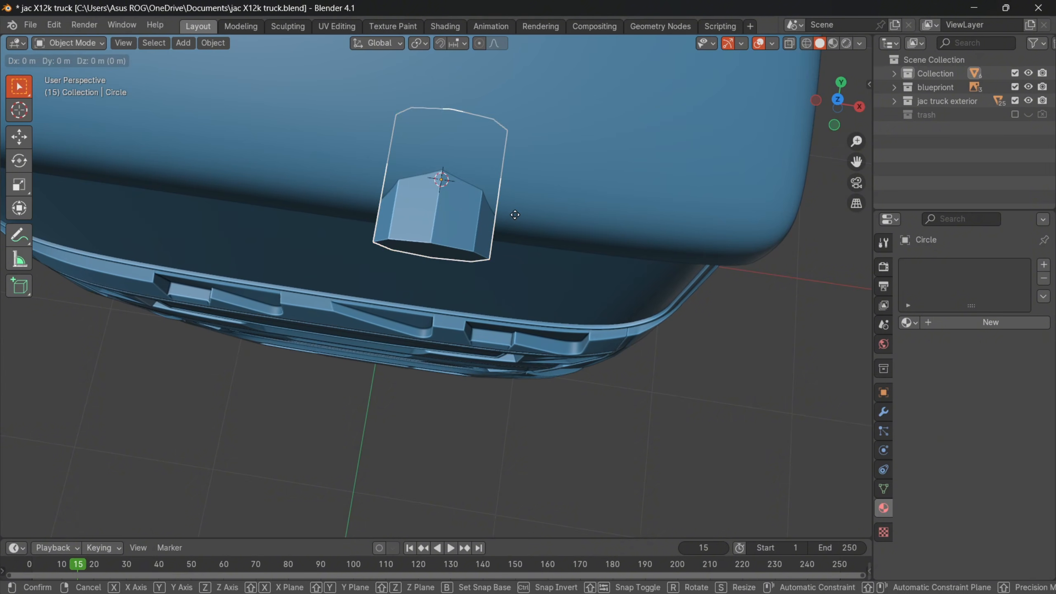
left_click(512, 226)
- Compare the oval block in front view with the marker lights in the top-down and front reference photos
key("KP_1")
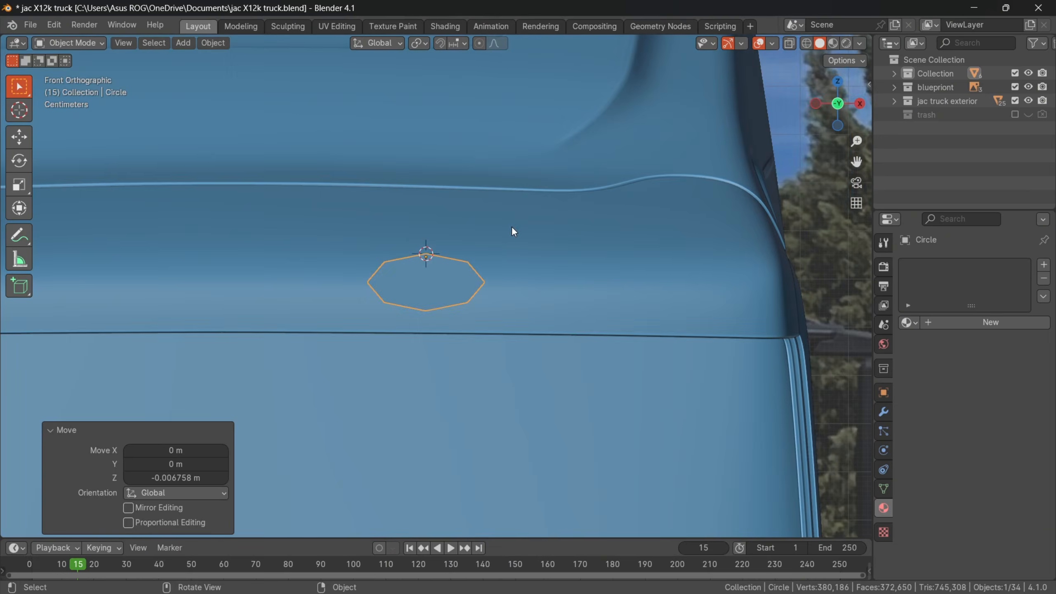
middle_click_drag(465, 265, 419, 266)
key("KP_1")
mouse_move(641, 588)
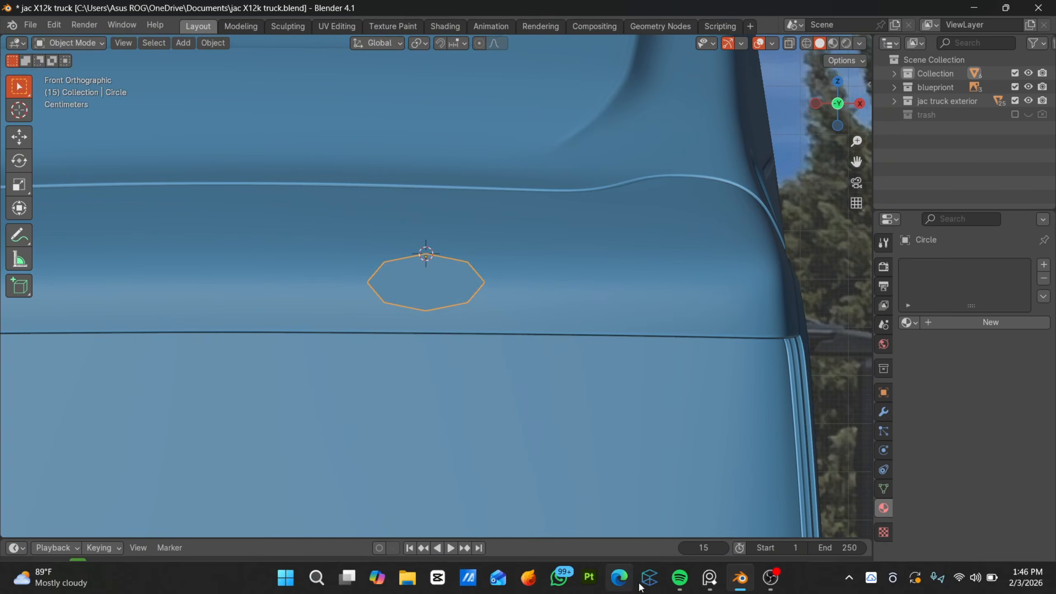
left_click(710, 578)
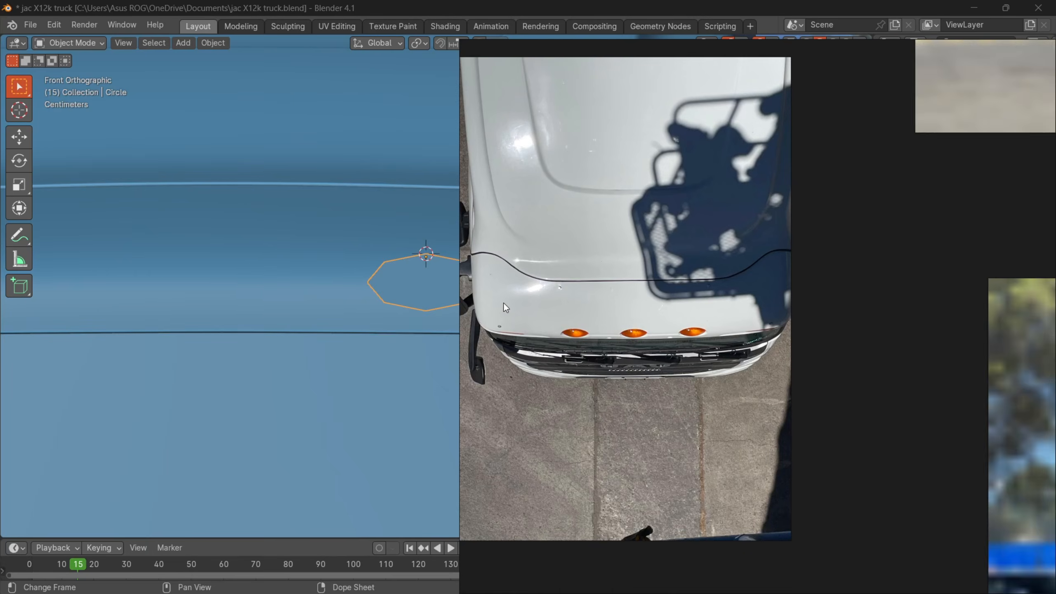
scroll(794, 339, "down", 5)
scroll(668, 302, "up", 10)
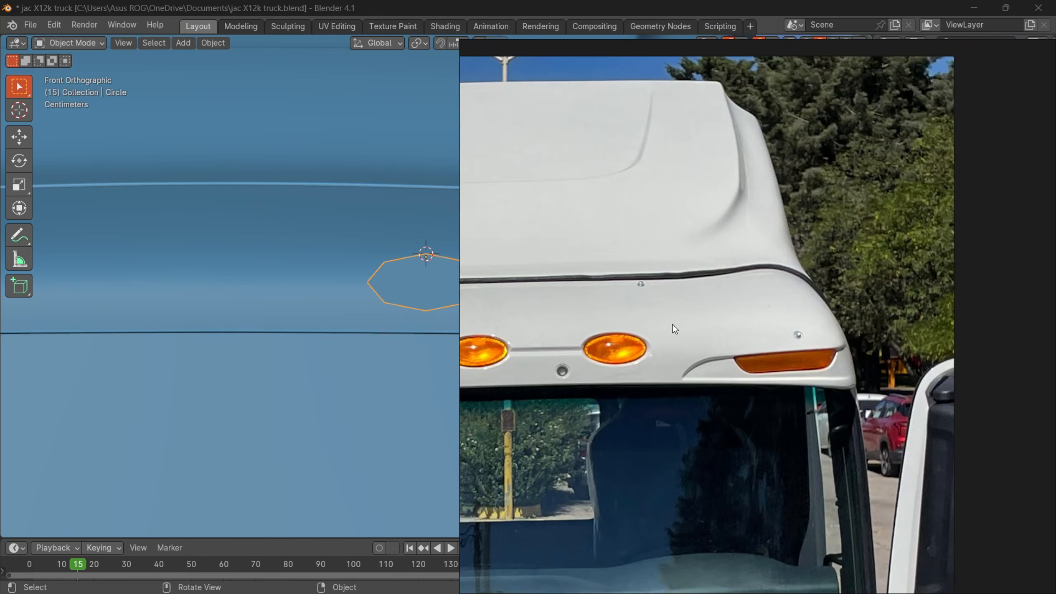
scroll(355, 299, "up", 1)
- In Edit Mode, duplicate the oval block about -0.42 m along X onto the middle marker light, using X-ray only for alignment with the front blueprint
middle_click_drag(410, 292, 486, 309)
key("Tab")
middle_click_drag(628, 305, 573, 304)
key("KP_1")
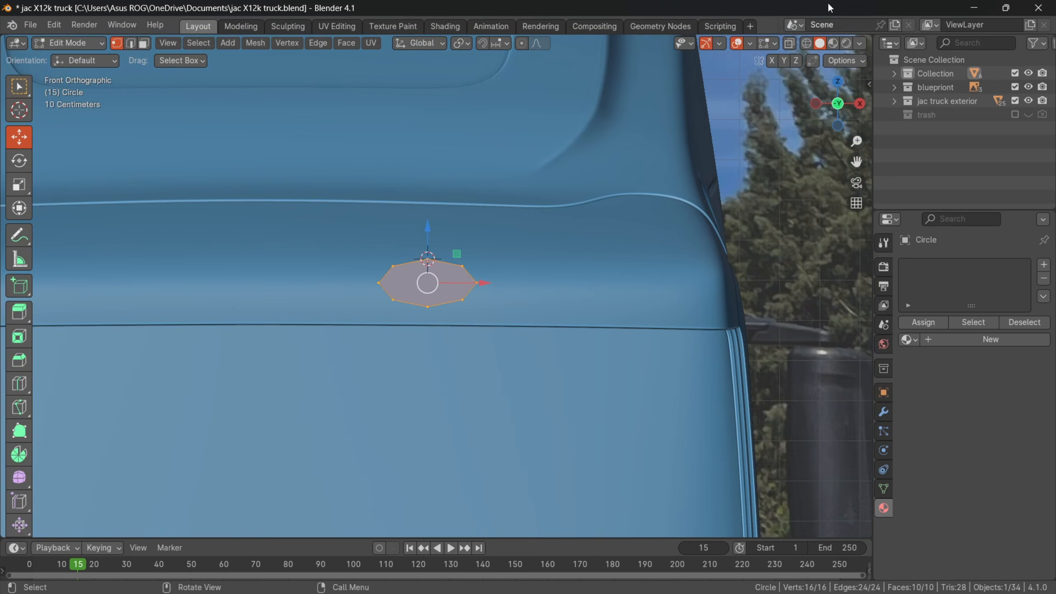
left_click(789, 42)
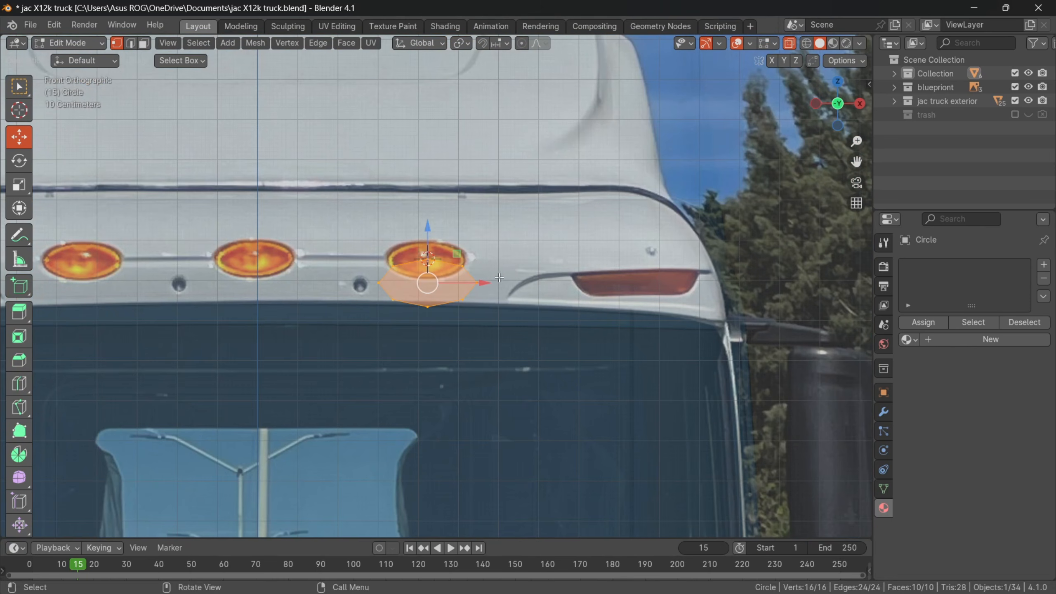
key("g")
key("x")
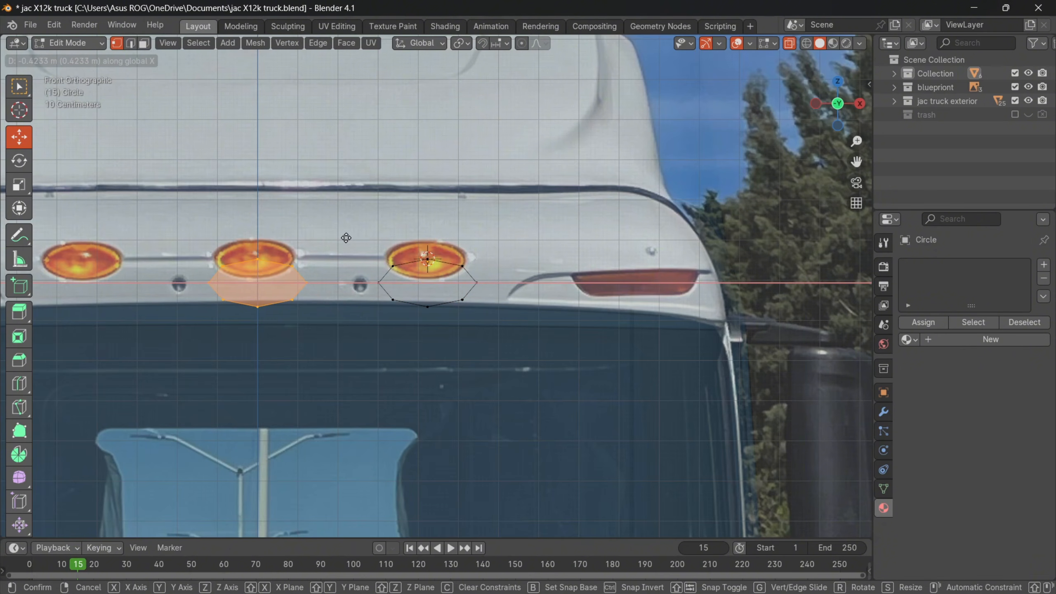
left_click(346, 237)
scroll(205, 299, "up", 4)
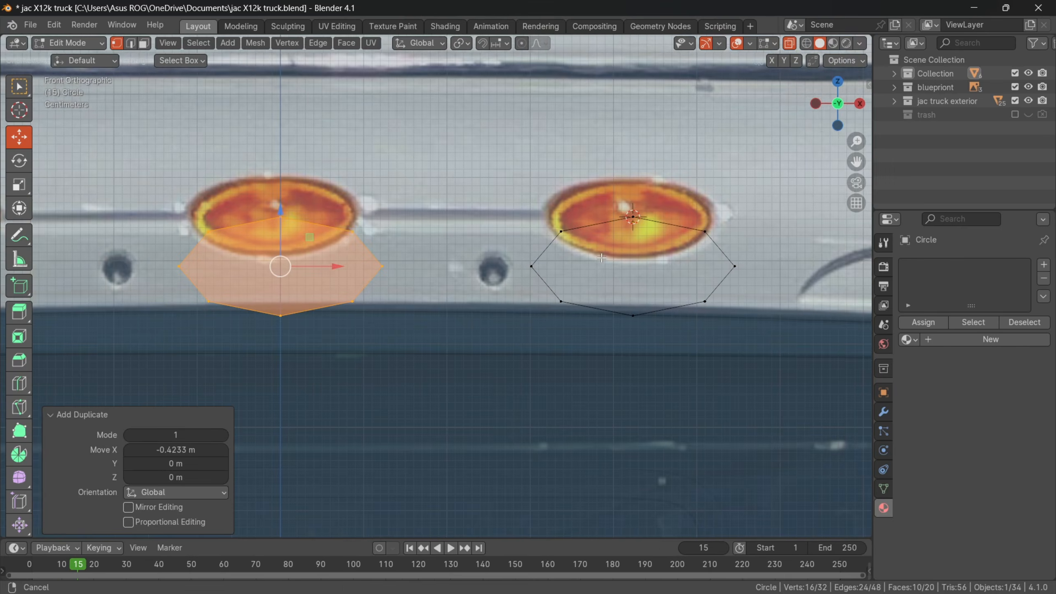
left_click(789, 46)
- Box-select part of the middle oval block with X-ray on, then return to Object Mode and turn off X-ray
scroll(455, 219, "down", 3)
middle_click_drag(455, 220, 445, 270)
left_click(364, 239)
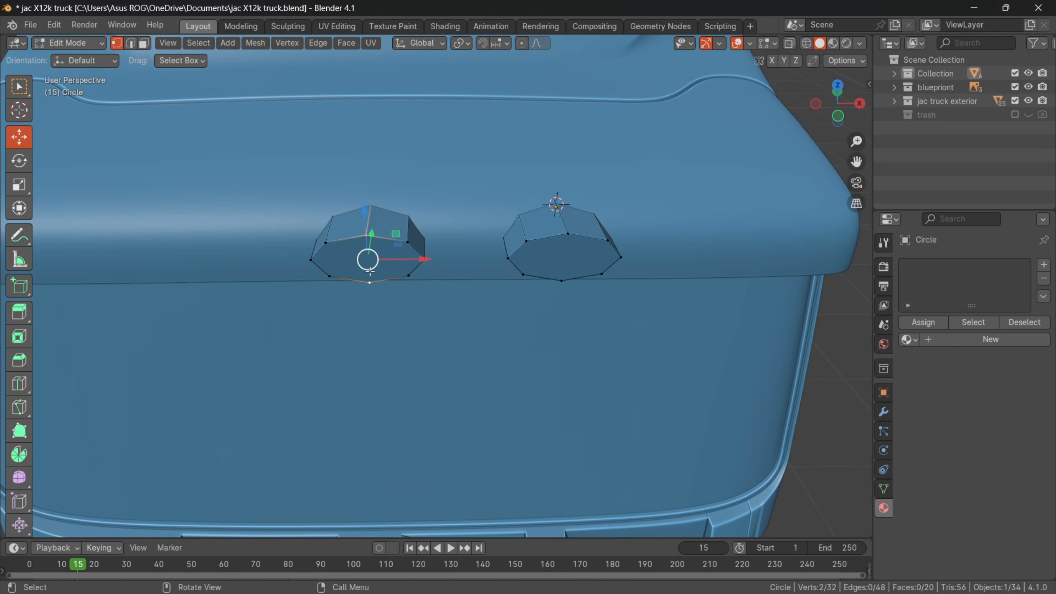
left_click(790, 44)
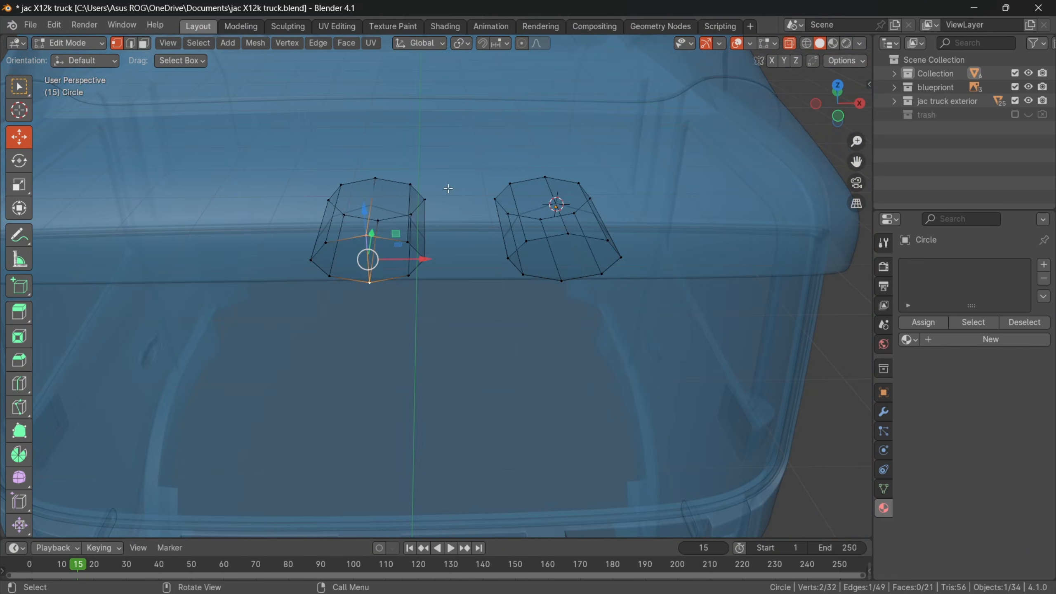
key("alt+a")
left_click_drag(289, 110, 348, 326)
key("Tab")
left_click(789, 44)
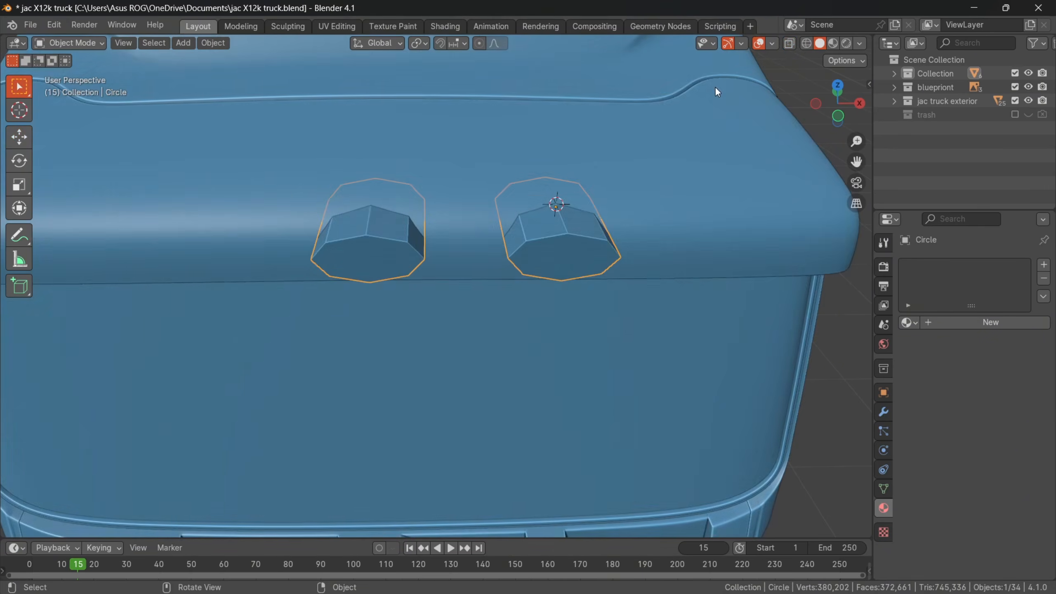
- Duplicate the visor in place and move the copy to the trash collection as a backup
scroll(542, 204, "down", 5)
middle_click_drag(543, 204, 492, 258)
scroll(553, 262, "up", 2)
left_click(493, 259)
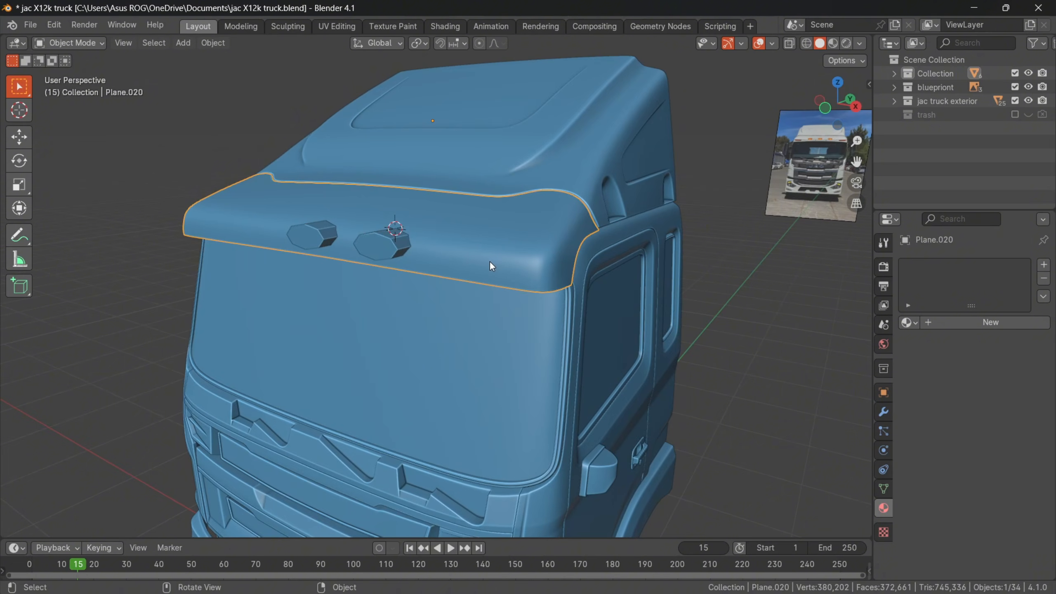
key("shift+d")
key("Escape")
key("m")
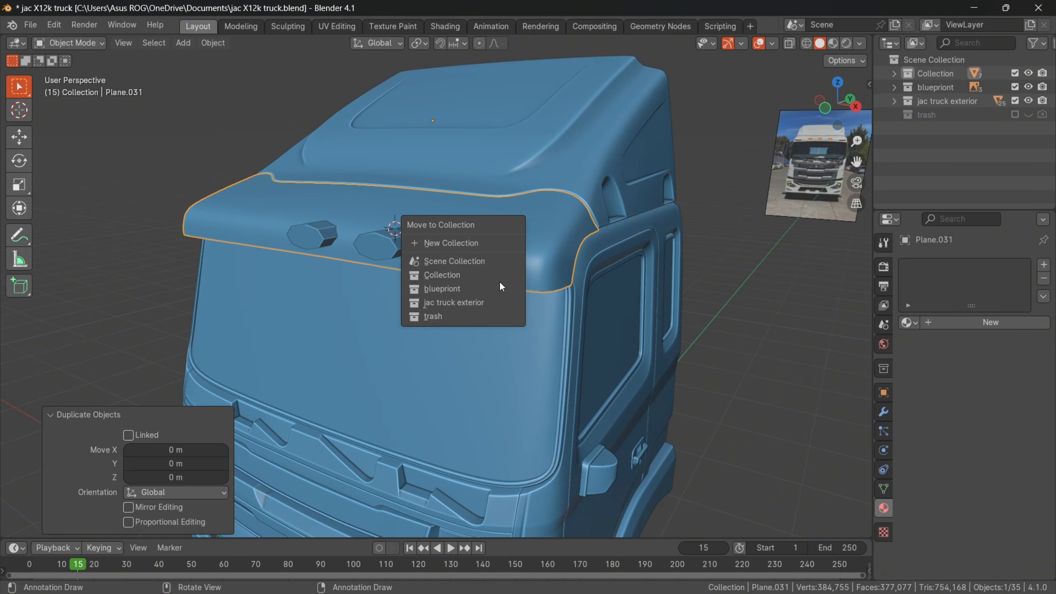
left_click(465, 316)
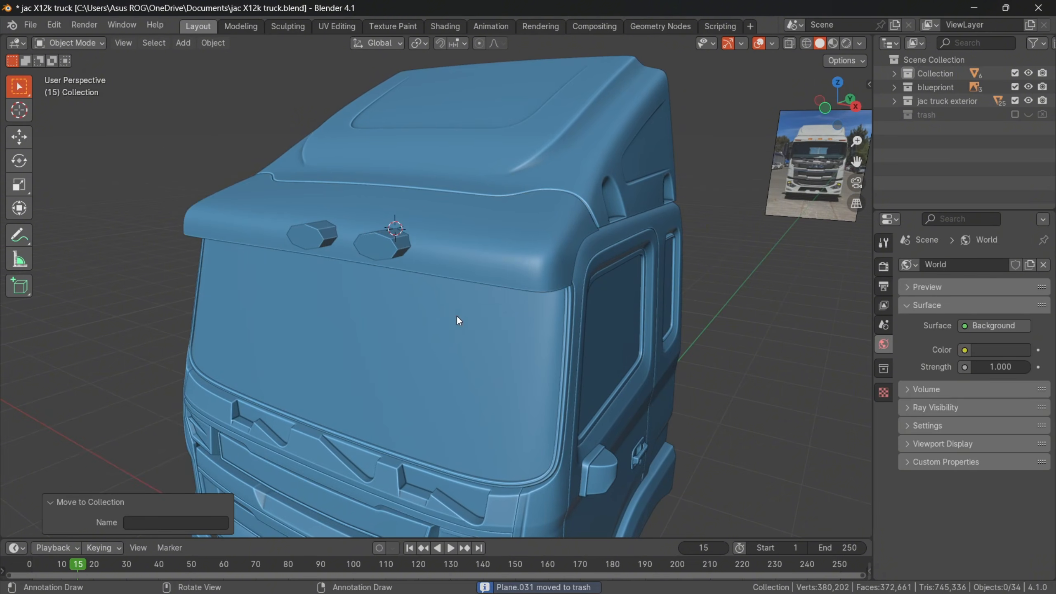
- Add a Boolean modifier to the visor and place it first in the modifier stack, above Mirror and Subdivision
left_click(400, 244)
middle_click_drag(549, 253, 537, 210)
middle_click_drag(536, 210, 409, 255)
left_click(456, 254)
scroll(456, 254, "down", 2)
middle_click_drag(410, 254, 537, 275, "shift")
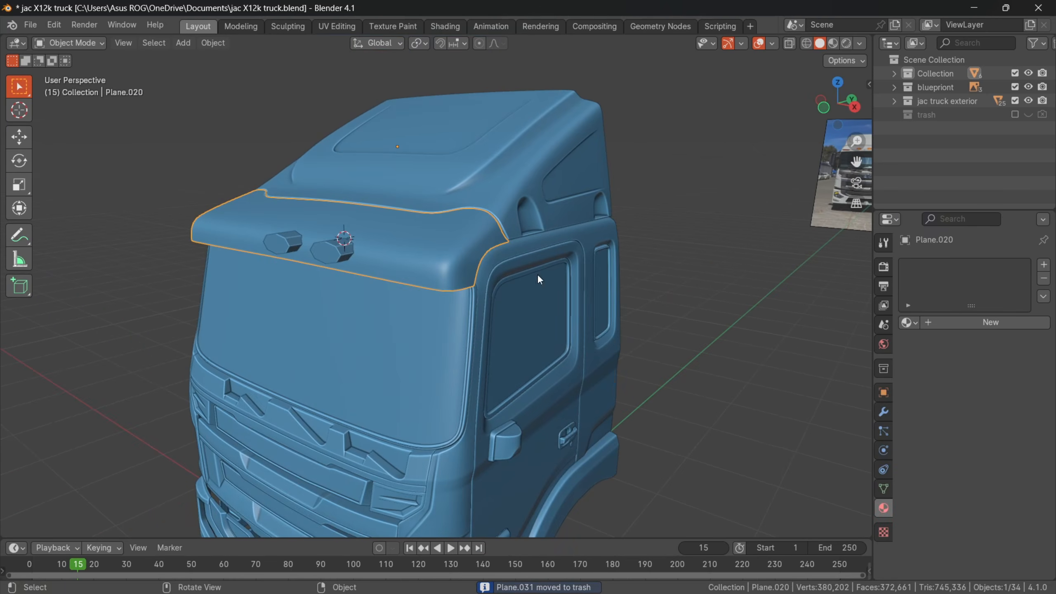
left_click(890, 408)
left_click(962, 263)
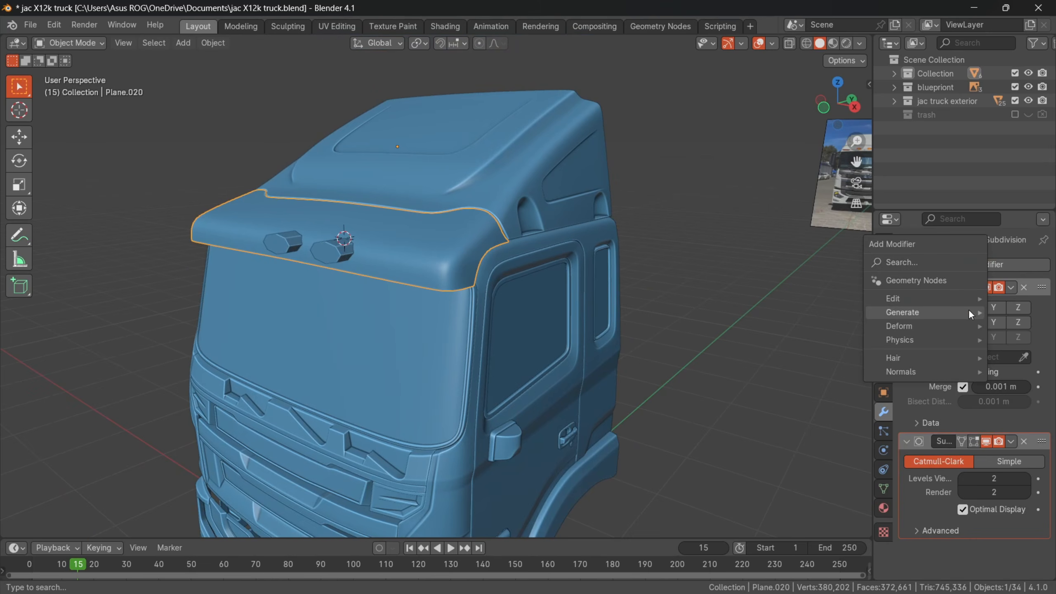
mouse_move(969, 311)
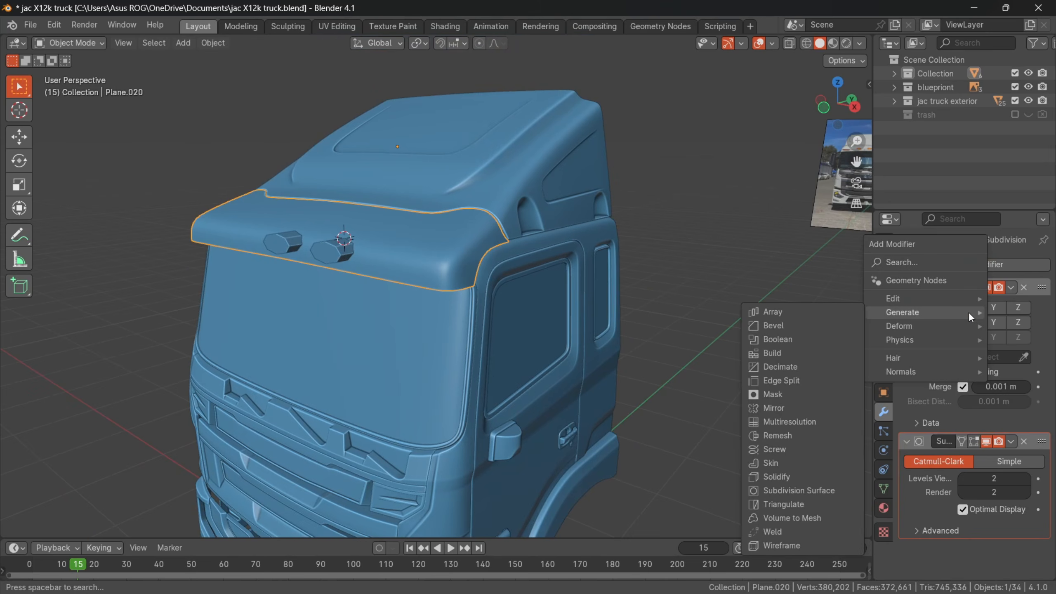
left_click(782, 339)
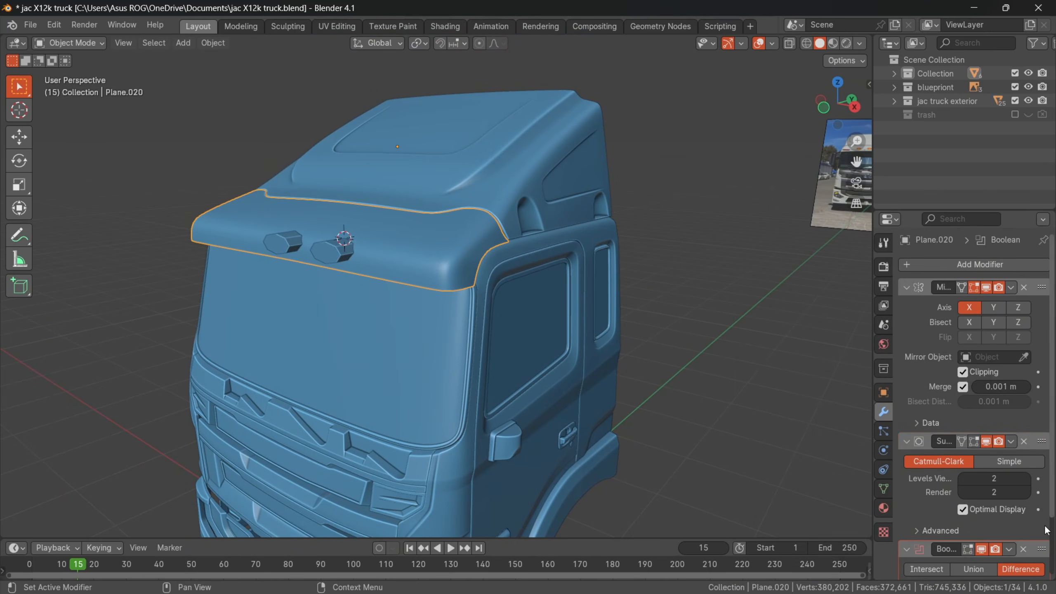
left_click_drag(1041, 549, 1021, 291)
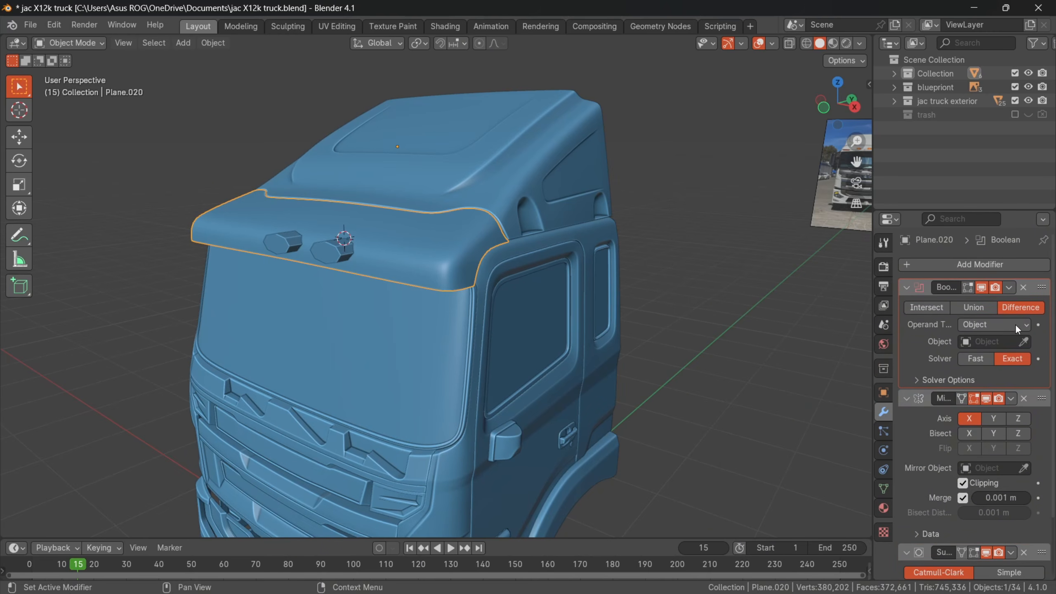
- Set the oval blocks as the Boolean Difference object and apply the modifier to cut the visor
left_click(1023, 342)
left_click(337, 250)
scroll(337, 250, "up", 4)
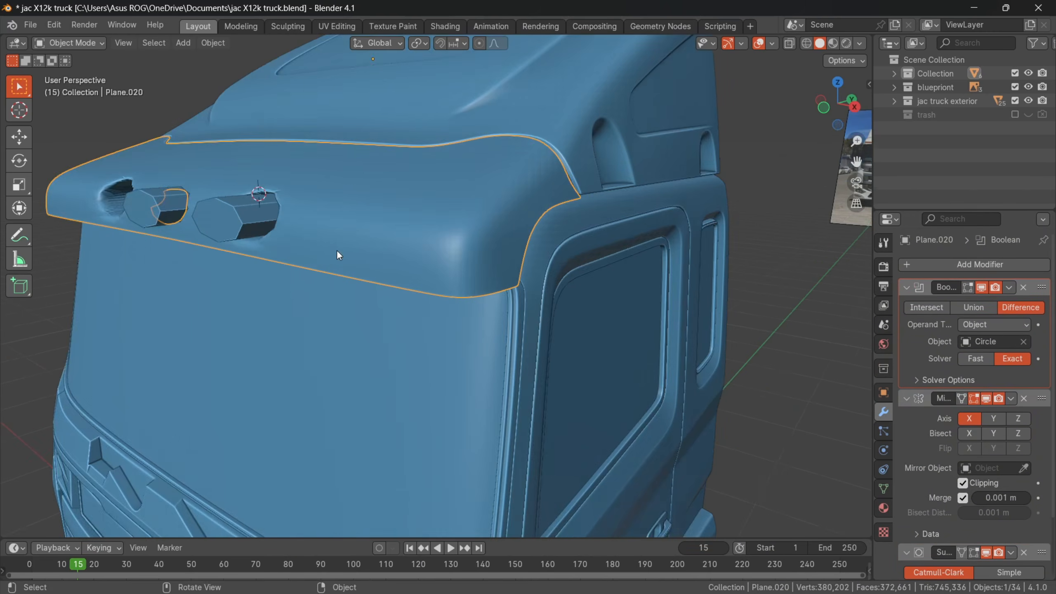
middle_click_drag(337, 251, 424, 290, "shift")
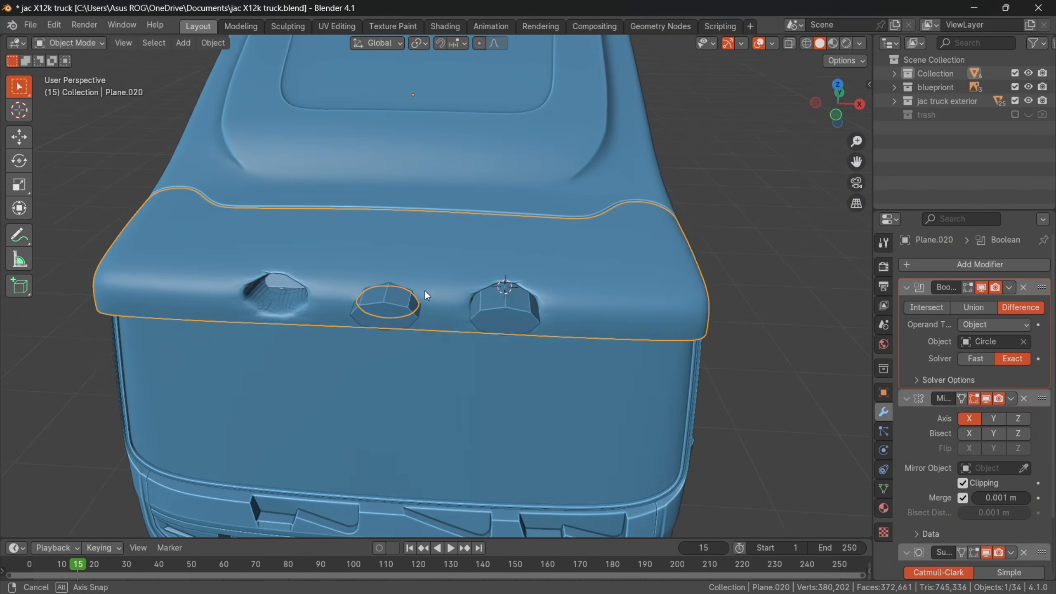
left_click(1009, 288)
left_click(993, 300)
- Delete the oval cutter blocks from the visor area
left_click(498, 310)
key("x")
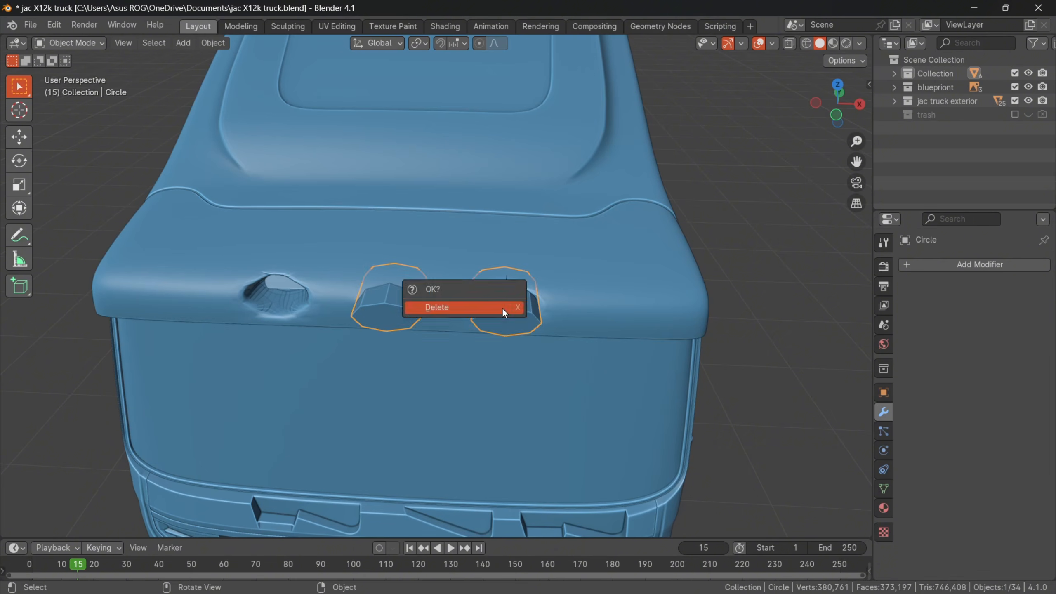
left_click(501, 307)
- Enter Edit Mode on the visor and, with X-ray on, delete the vertices of the outer opening's inner end face
left_click(514, 292)
key("Tab")
middle_click_drag(558, 291, 494, 287)
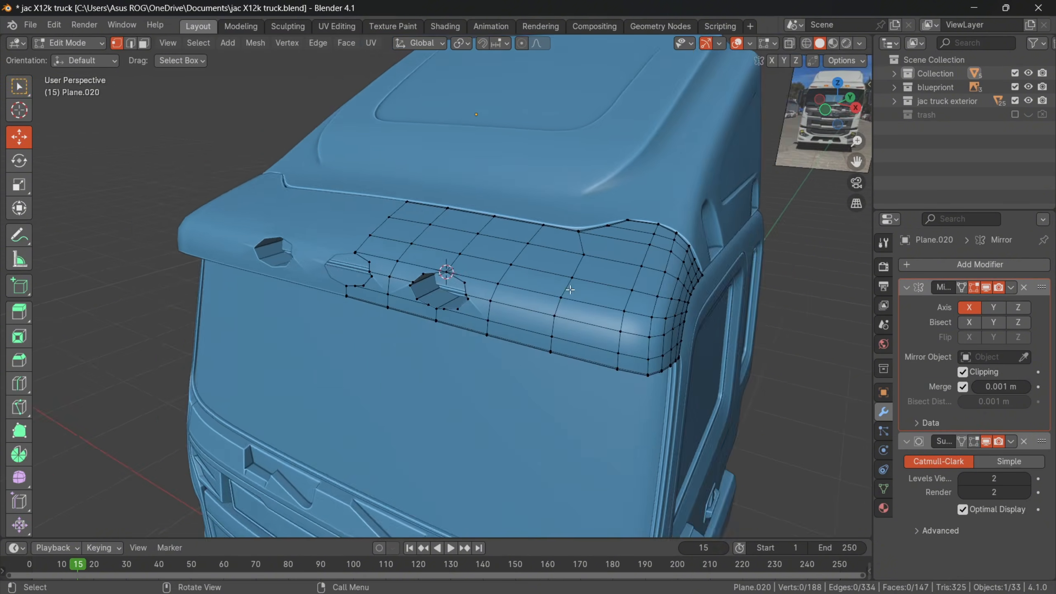
scroll(427, 260, "up", 4)
middle_click_drag(566, 270, 462, 245, "shift")
left_click(790, 43)
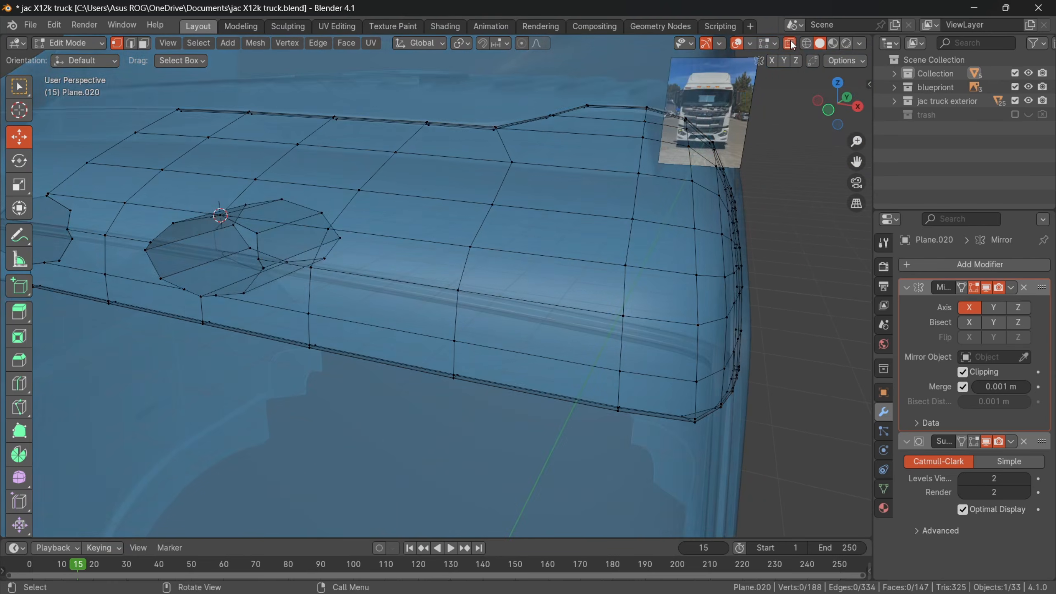
scroll(245, 264, "up", 2)
left_click(209, 240, "alt")
middle_click_drag(212, 240, 319, 246)
key("x")
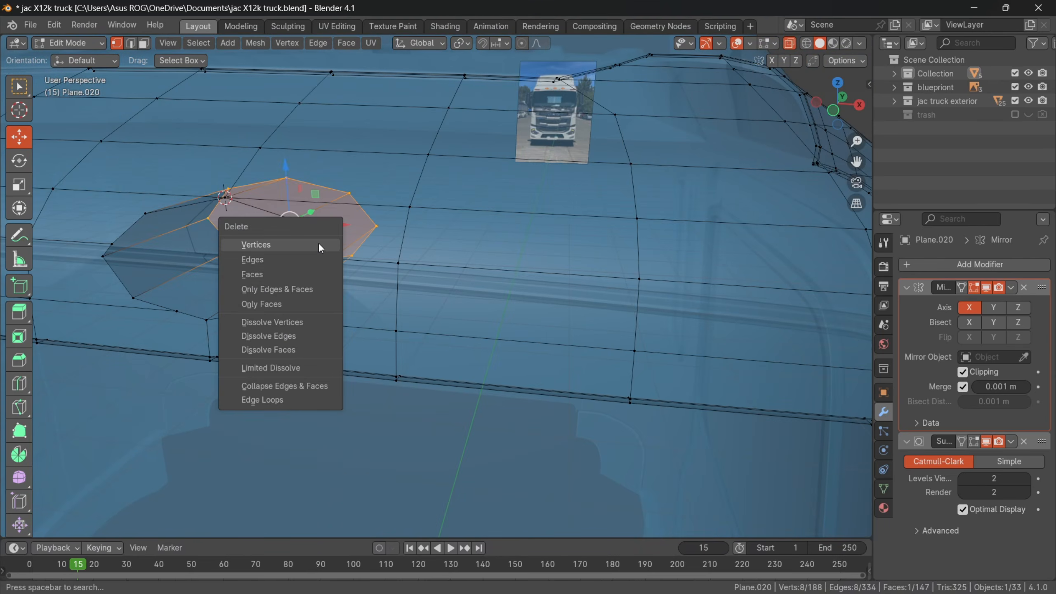
left_click(319, 247)
- Compare the visor's oval openings with the marker lights on the front blueprint and turn off X-ray
middle_click_drag(224, 243, 262, 265)
key("KP_1")
scroll(255, 241, "down", 2)
scroll(319, 236, "up", 3)
middle_click_drag(319, 237, 494, 401, "shift")
scroll(349, 270, "up", 3)
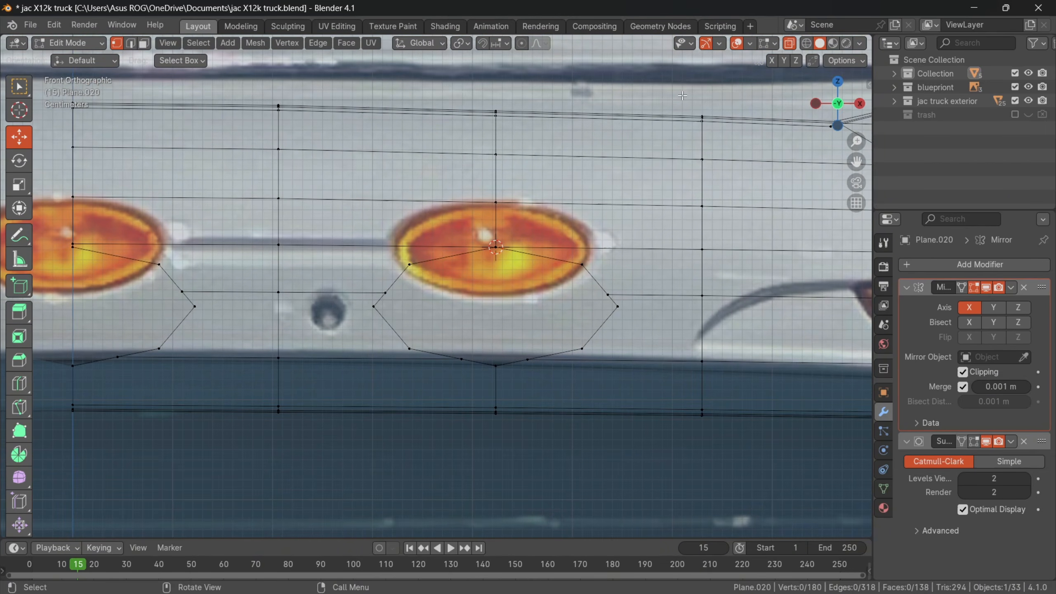
left_click(793, 44)
- Inspect the visor surface around the oval openings and examine the marker lights and connecting groove in the front reference photo
key("Tab")
scroll(495, 272, "down", 4)
key("Tab")
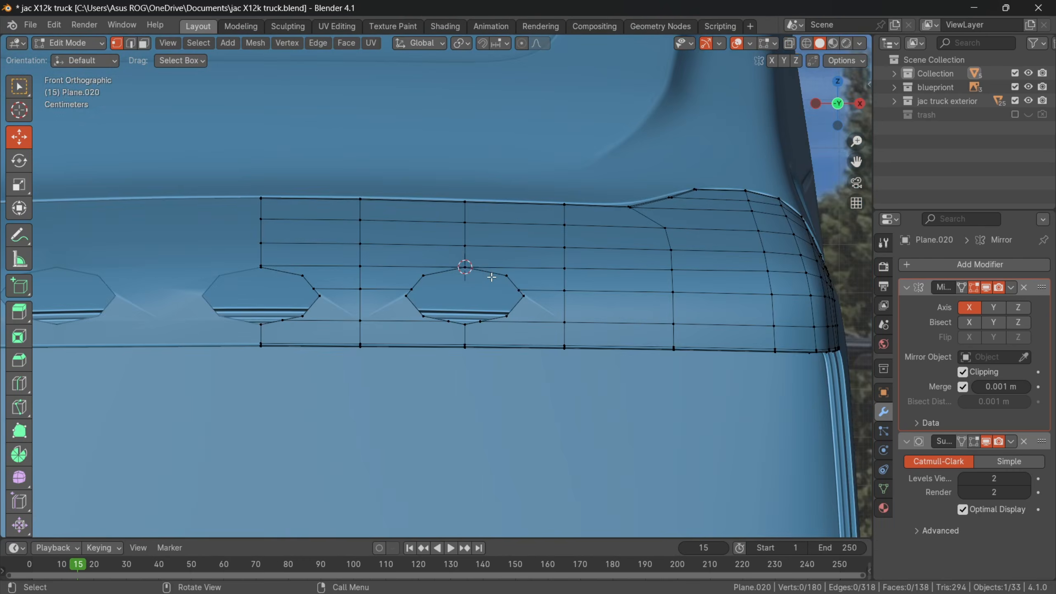
middle_click_drag(492, 275, 492, 328)
scroll(492, 329, "down", 5)
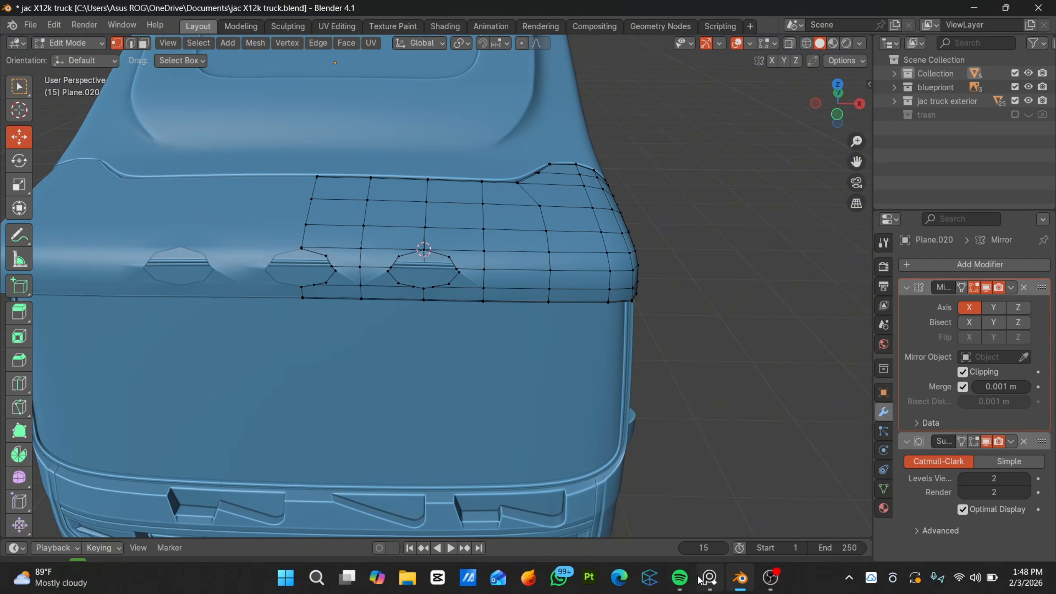
left_click(710, 578)
scroll(673, 325, "up", 4)
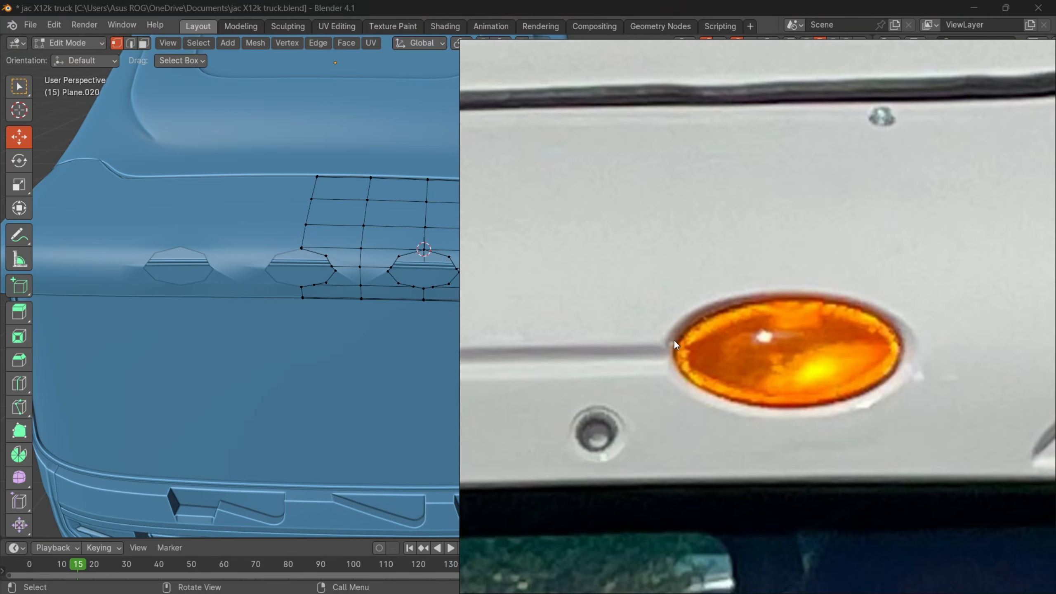
scroll(667, 342, "down", 3)
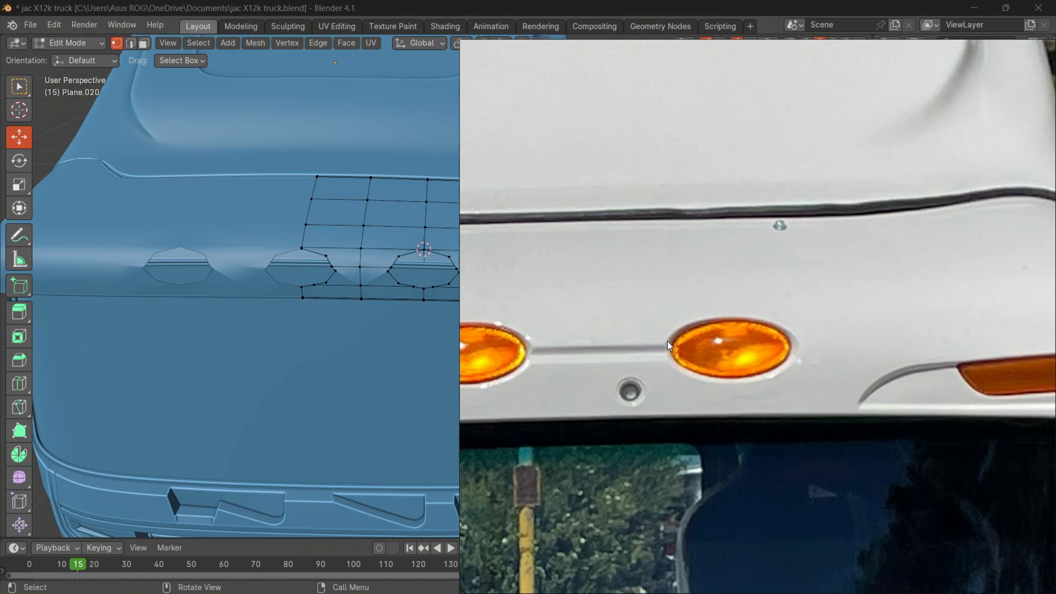
- Connect the facing end vertices of the centre and outer oval openings with a new edge across the visor
scroll(720, 343, "up", 2)
scroll(726, 342, "down", 2)
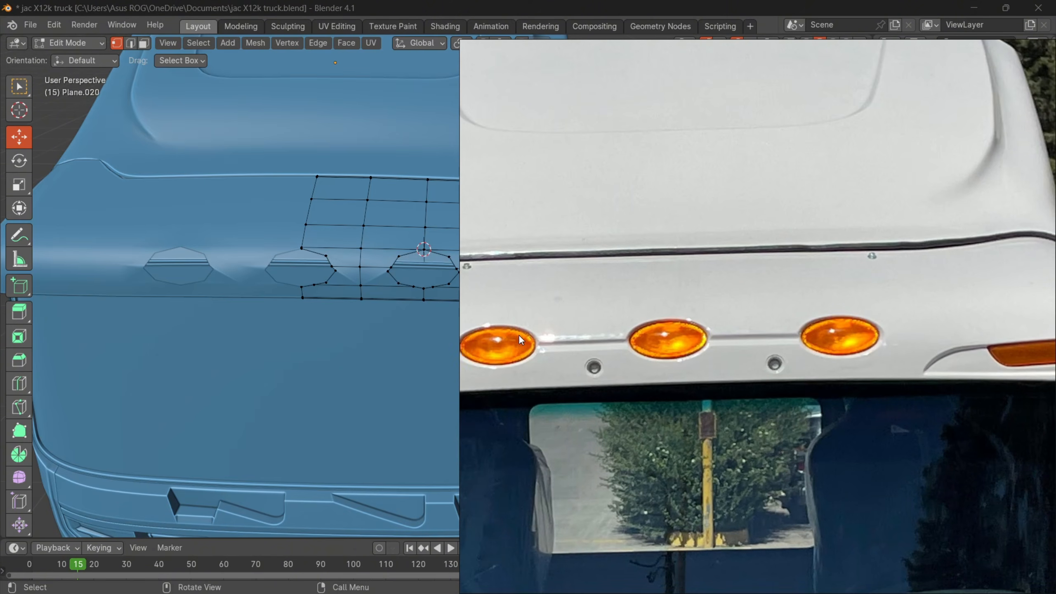
scroll(358, 341, "up", 1)
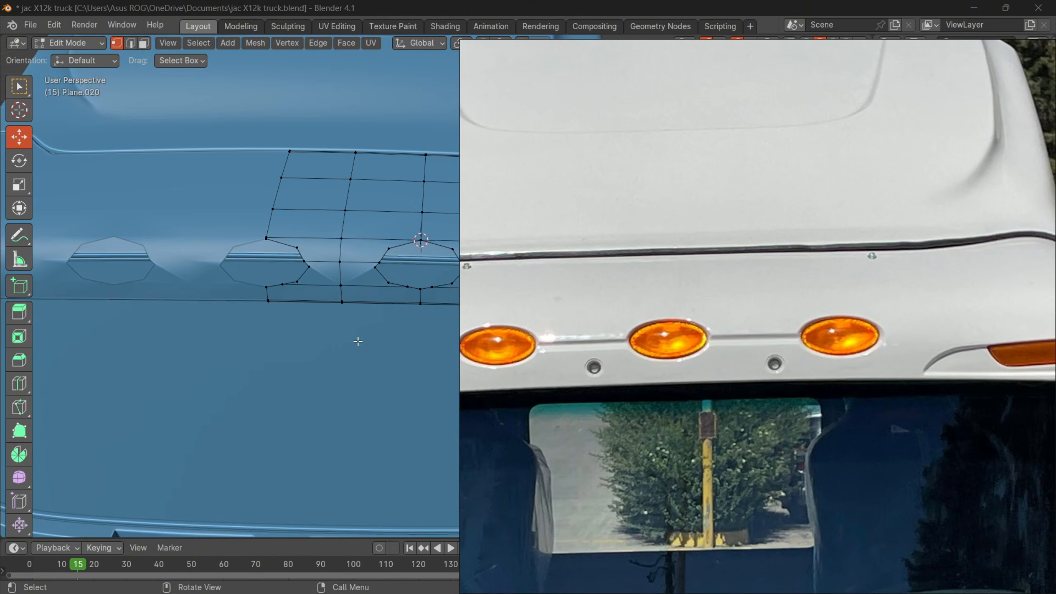
scroll(845, 308, "up", 4)
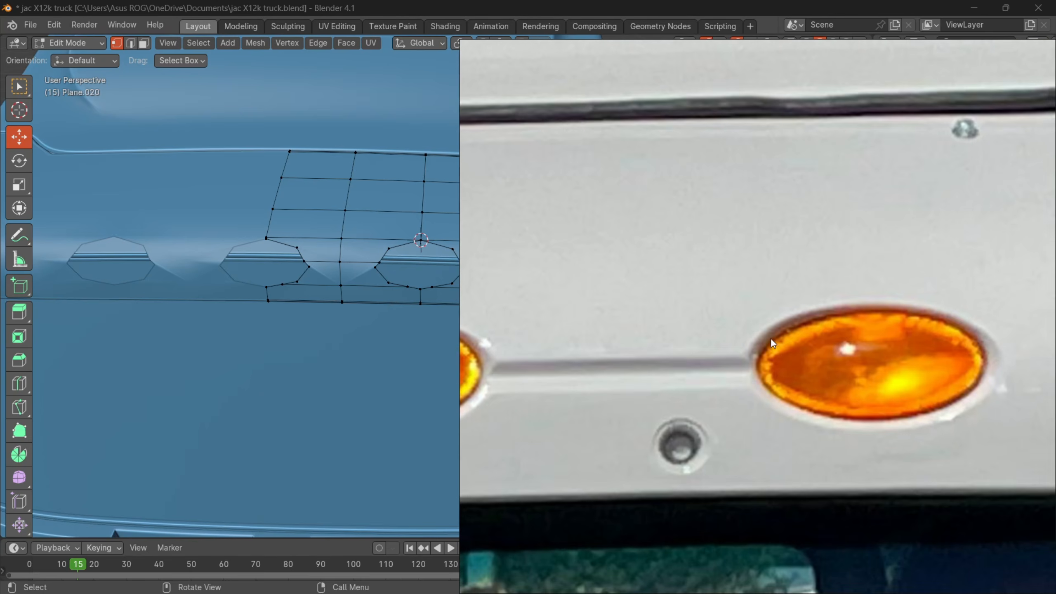
left_click(388, 284)
key("KP_1")
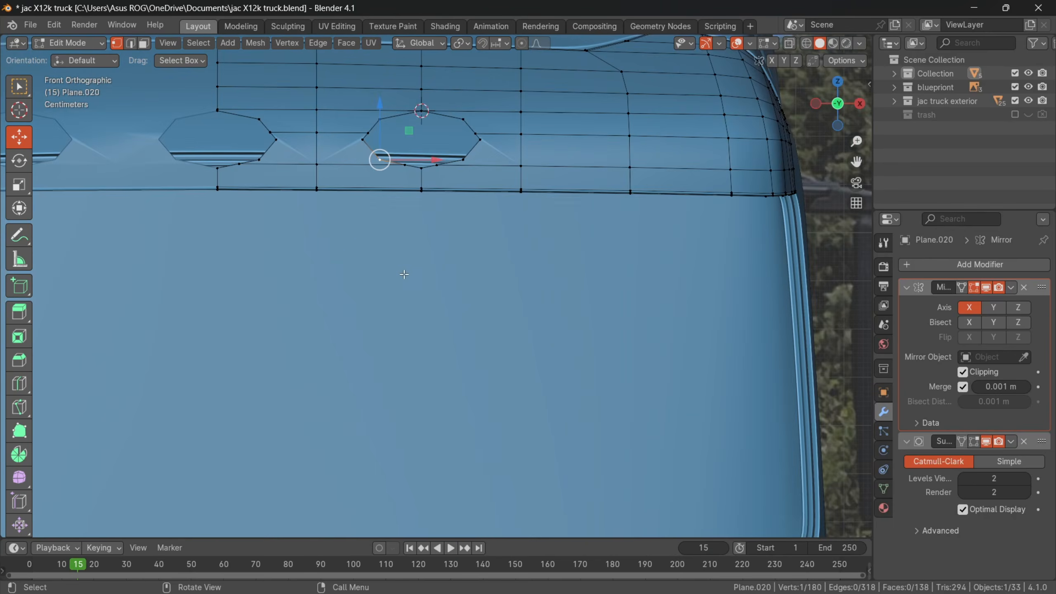
scroll(435, 338, "up", 3)
middle_click_drag(420, 175, 532, 363, "shift")
scroll(517, 350, "up", 4)
scroll(478, 346, "down", 2)
key("alt+a")
scroll(466, 349, "up", 2)
scroll(299, 351, "down", 2)
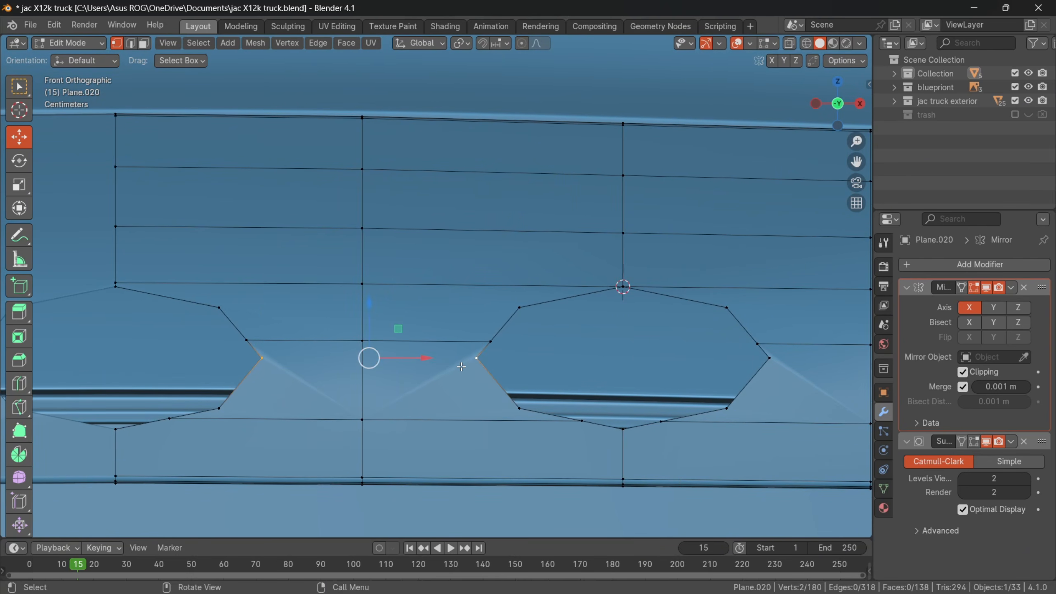
key("j")
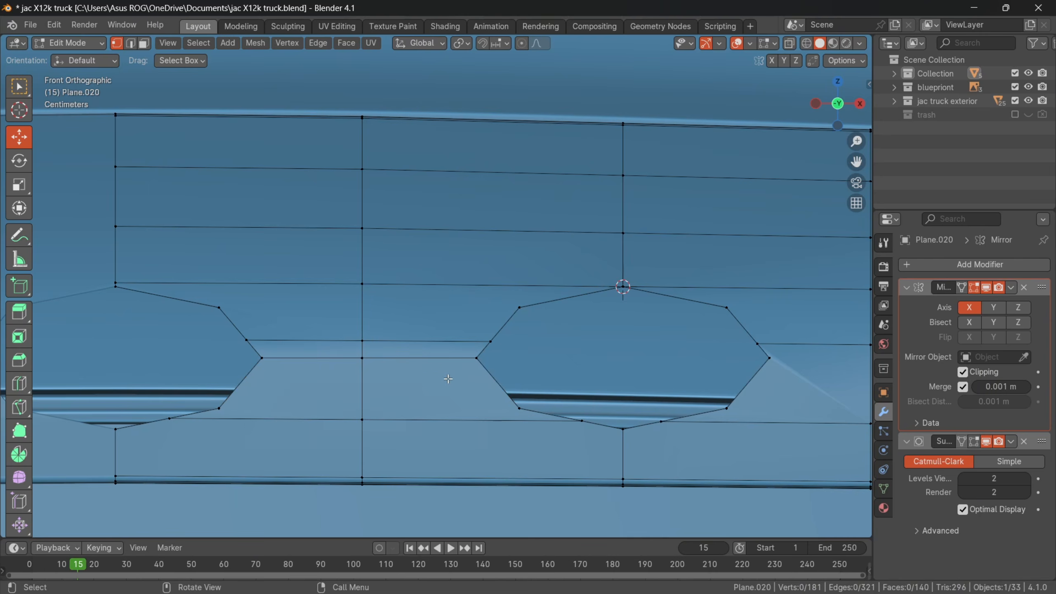
- Bevel the connecting edge between the two oval openings with one segment and a width of 0.0101 m
middle_click_drag(449, 380, 556, 280)
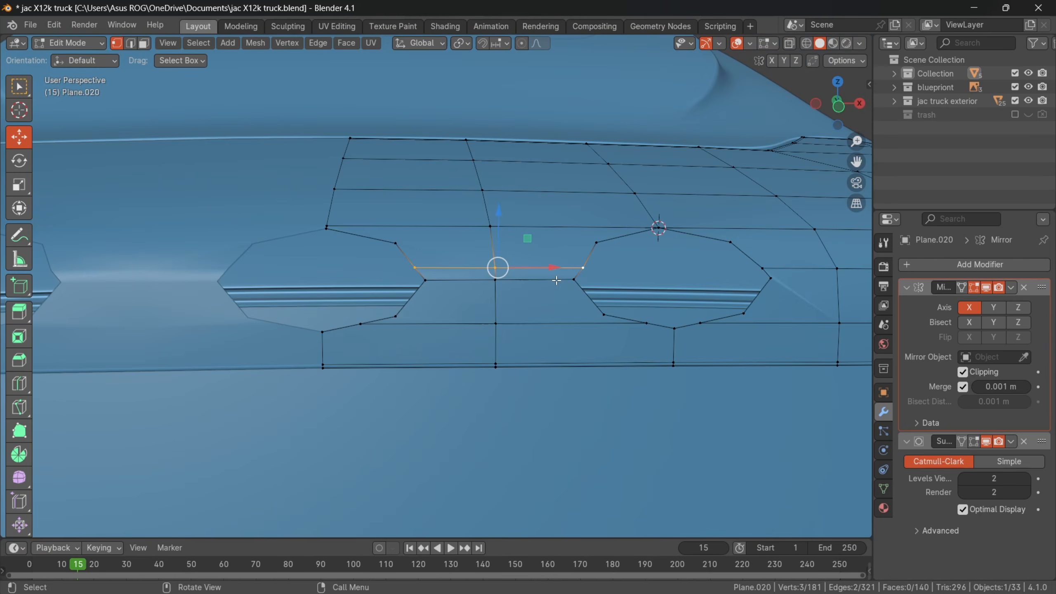
key("KP_1")
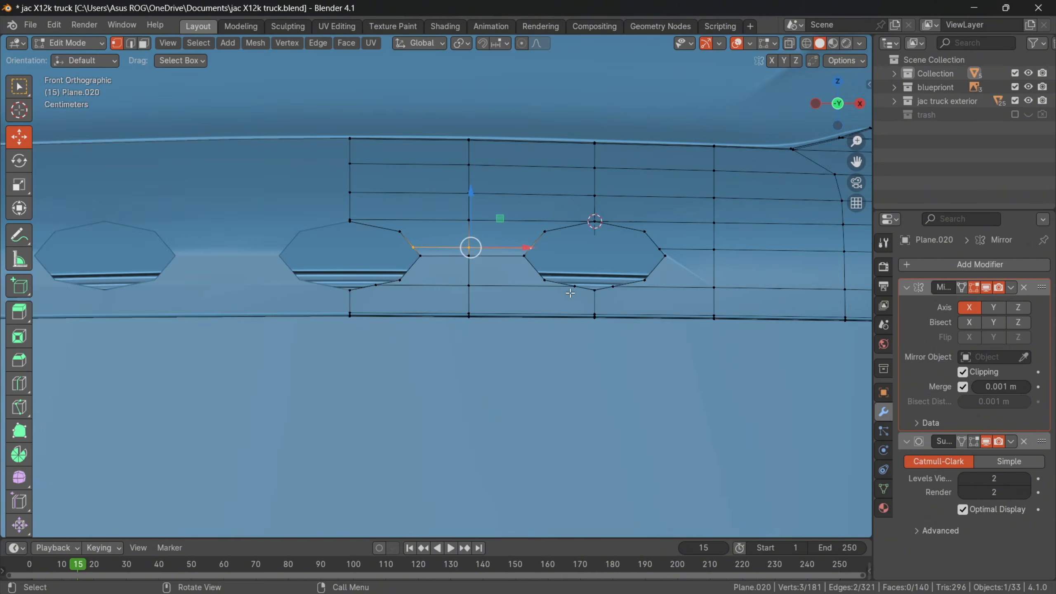
scroll(571, 291, "up", 1)
middle_click_drag(570, 291, 476, 320, "shift")
scroll(476, 320, "up", 2)
left_click(380, 276, "alt")
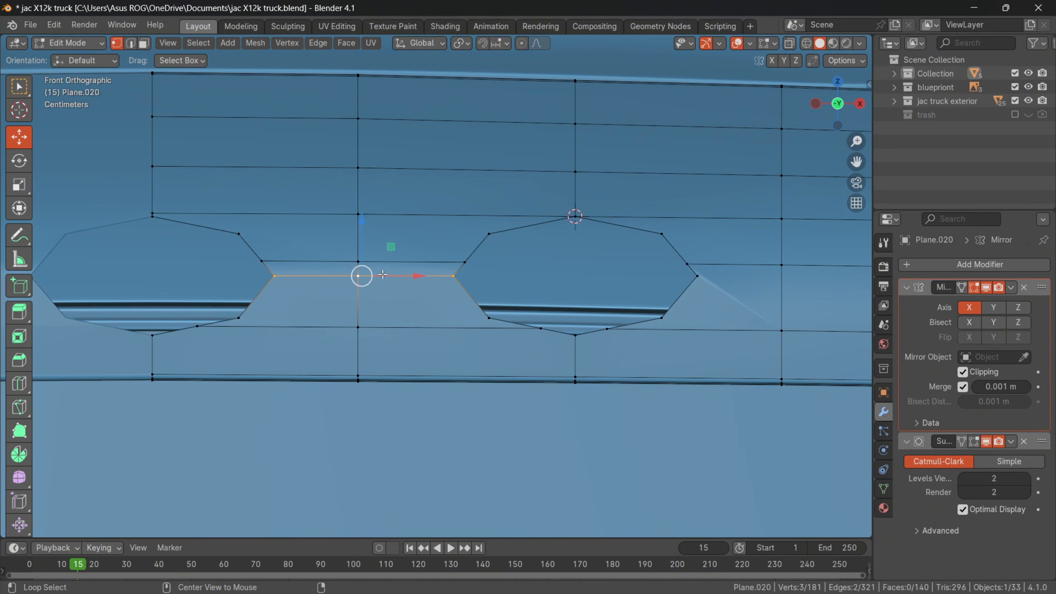
key("ctrl+b")
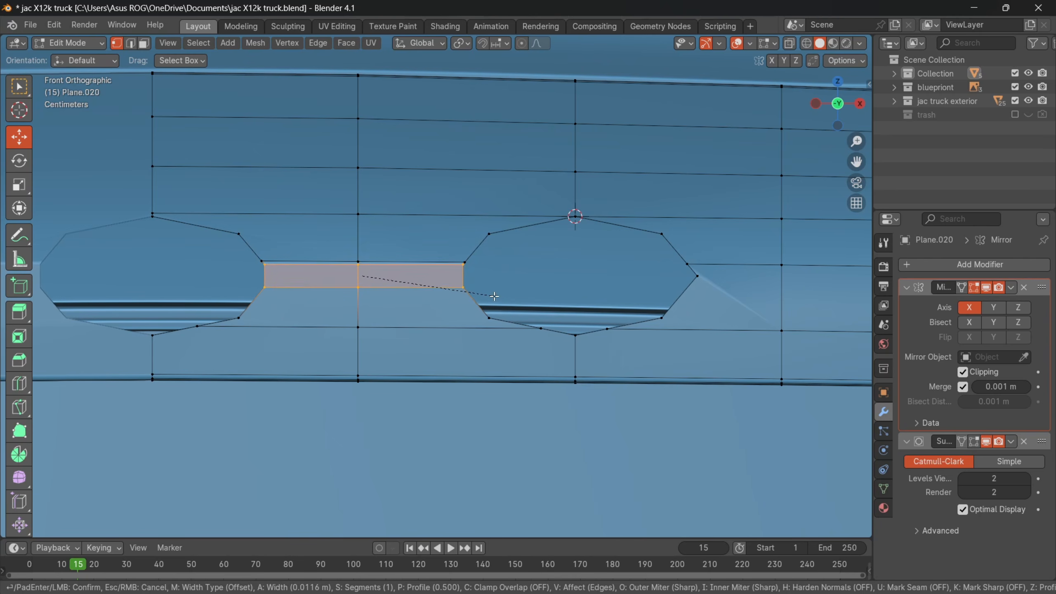
left_click(478, 290)
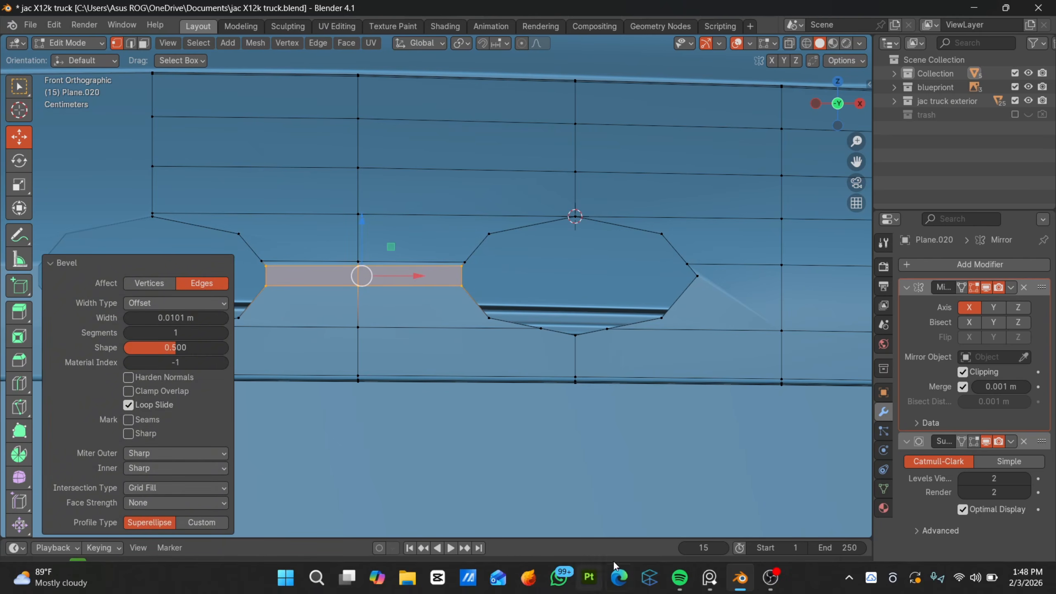
- Check the connecting groove in the reference photo and edge-slide the bevelled strip's upper edge fully onto the edge above, factor 1.000
left_click(721, 590)
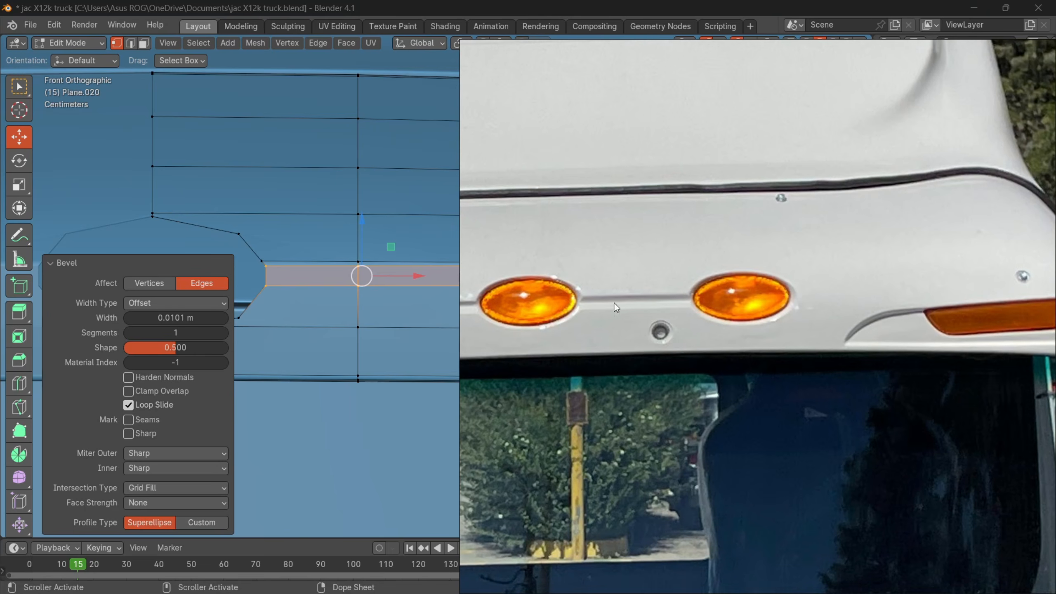
scroll(678, 301, "up", 2)
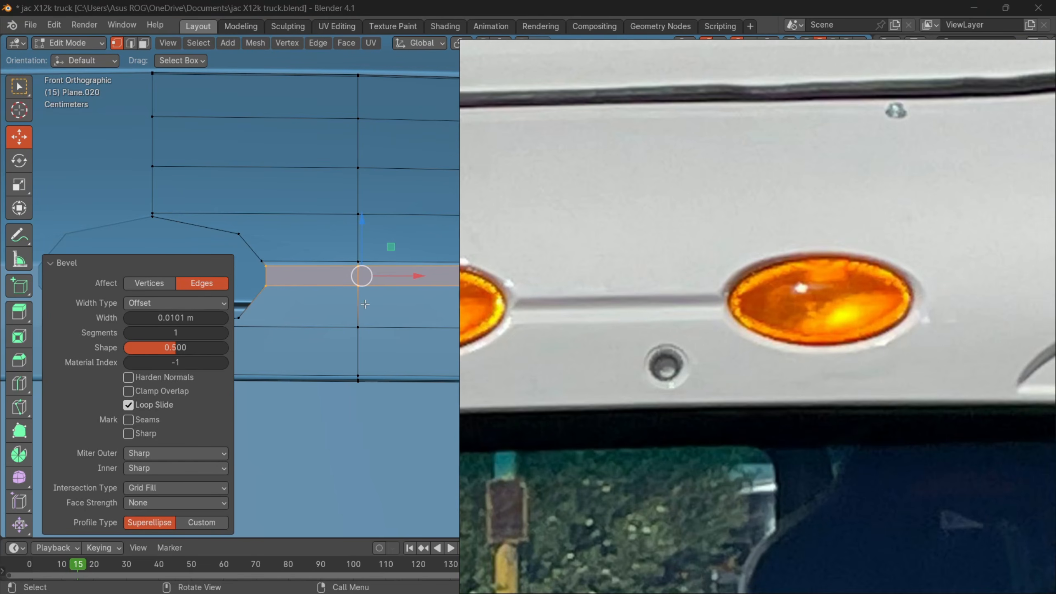
middle_click_drag(356, 300, 324, 305, "shift")
key("alt+a")
left_click(384, 271, "alt")
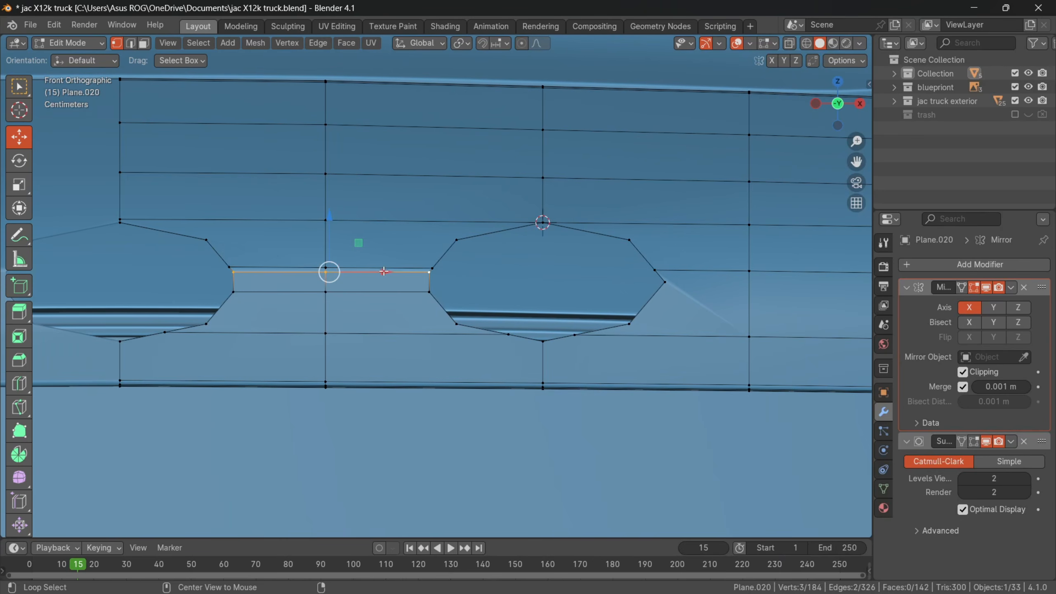
middle_click_drag(386, 266, 386, 304)
key("g")
key("g")
left_click(363, 368)
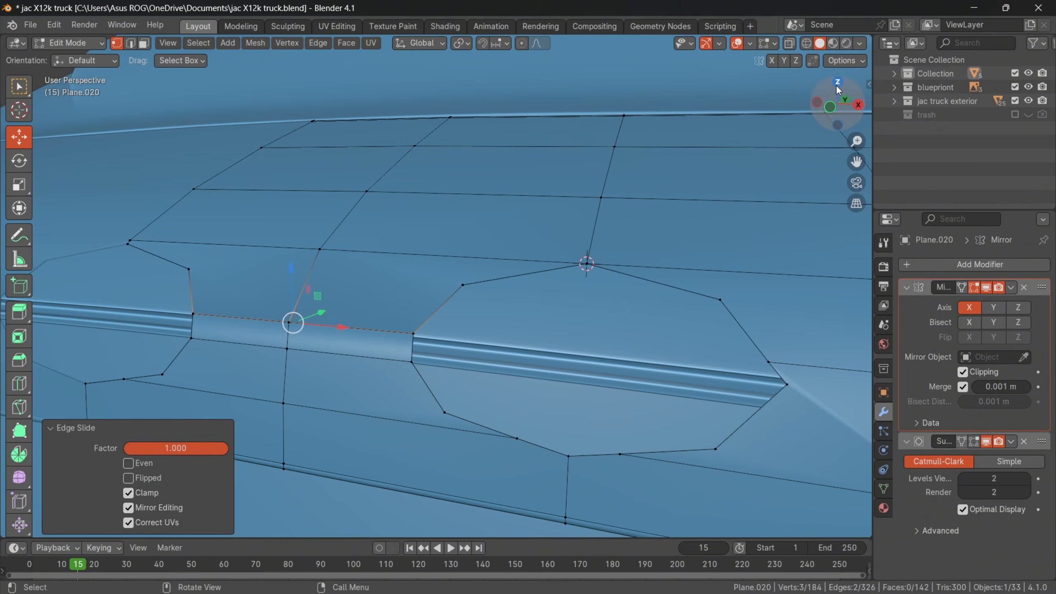
left_click(51, 429)
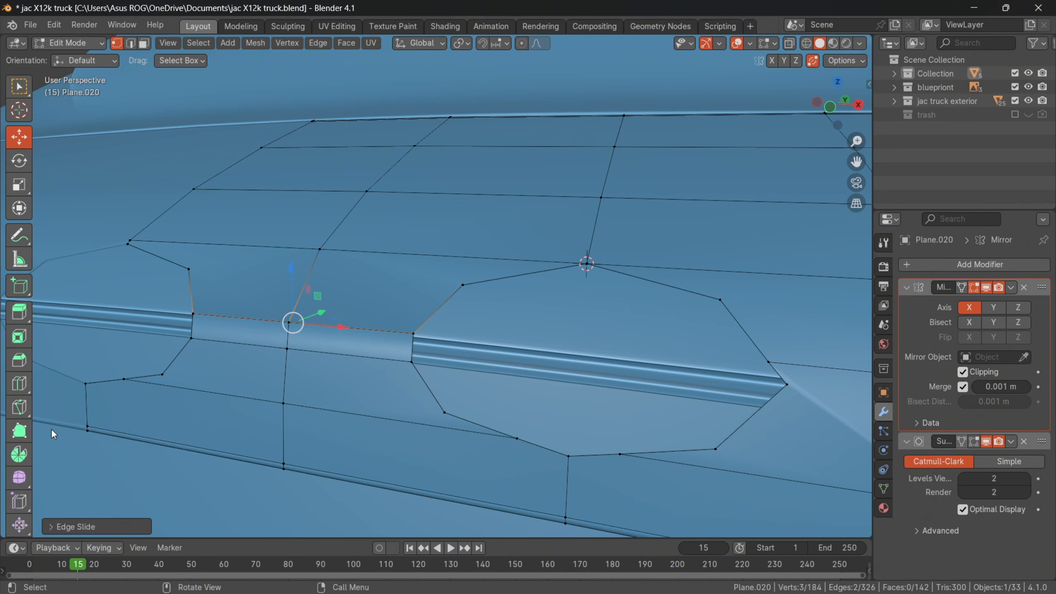
- Merge all of the visor's vertices by distance and check the surface in Object Mode
key("a")
key("m")
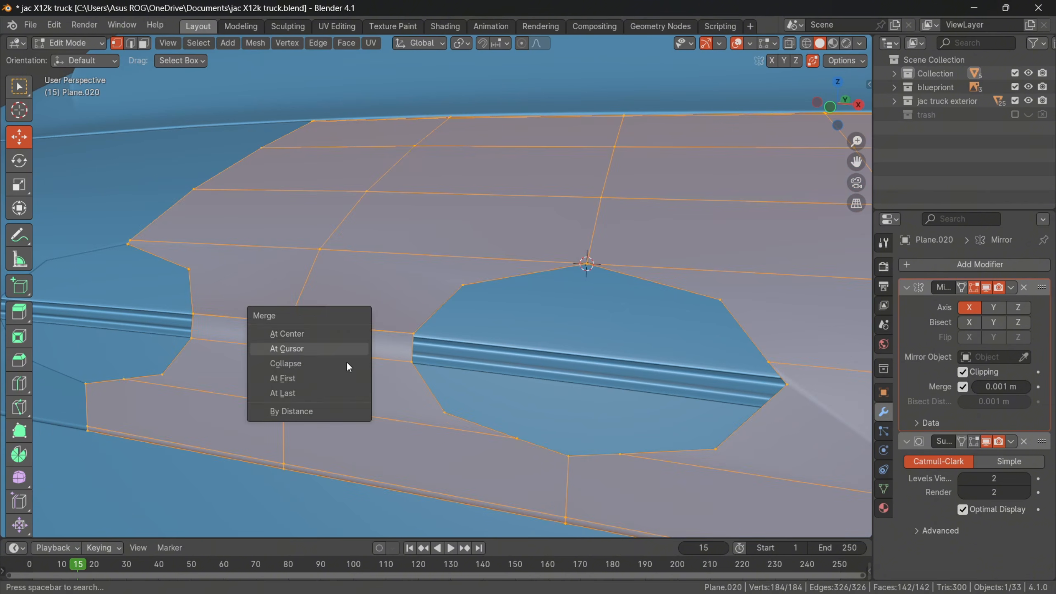
left_click(311, 406)
key("alt+a")
key("Tab")
middle_click_drag(402, 333, 434, 330)
- Connect the centre opening's upper outer vertex to the grid vertex midway between the two openings
key("Tab")
scroll(416, 288, "up", 4)
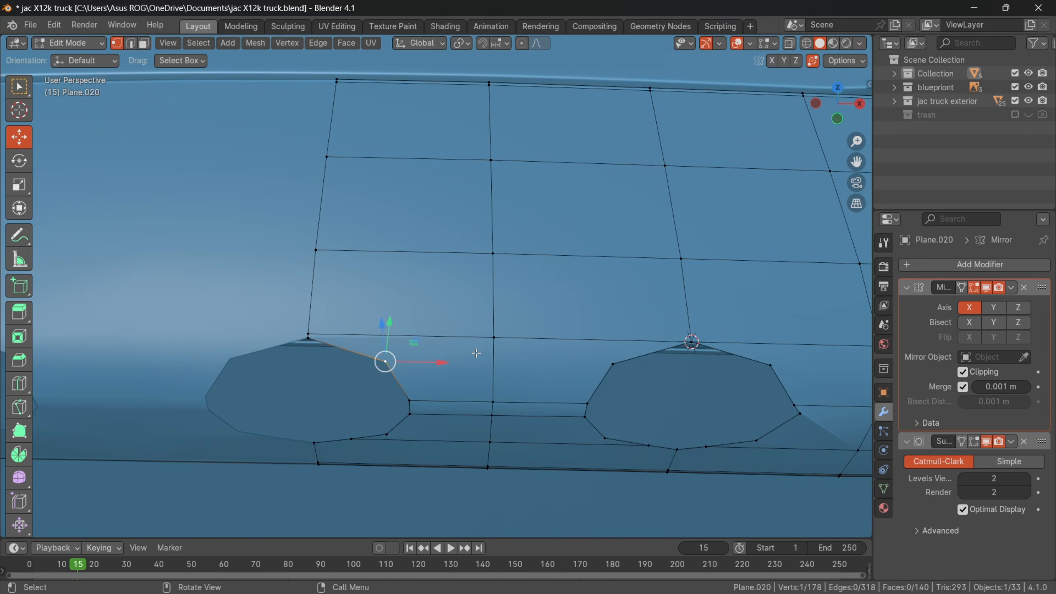
left_click(489, 336, "shift")
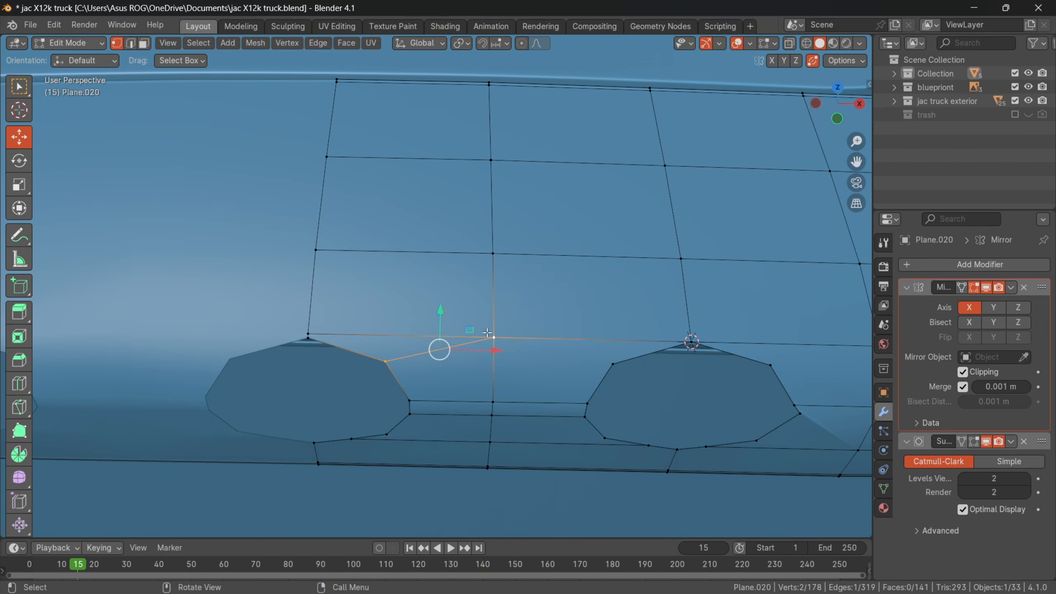
- Try to vertex-slide the vertex at the top of the outer oval opening, and undo the slide
left_click(313, 334)
scroll(559, 349, "up", 1)
middle_click_drag(559, 349, 490, 333, "shift")
middle_click_drag(558, 208, 562, 254)
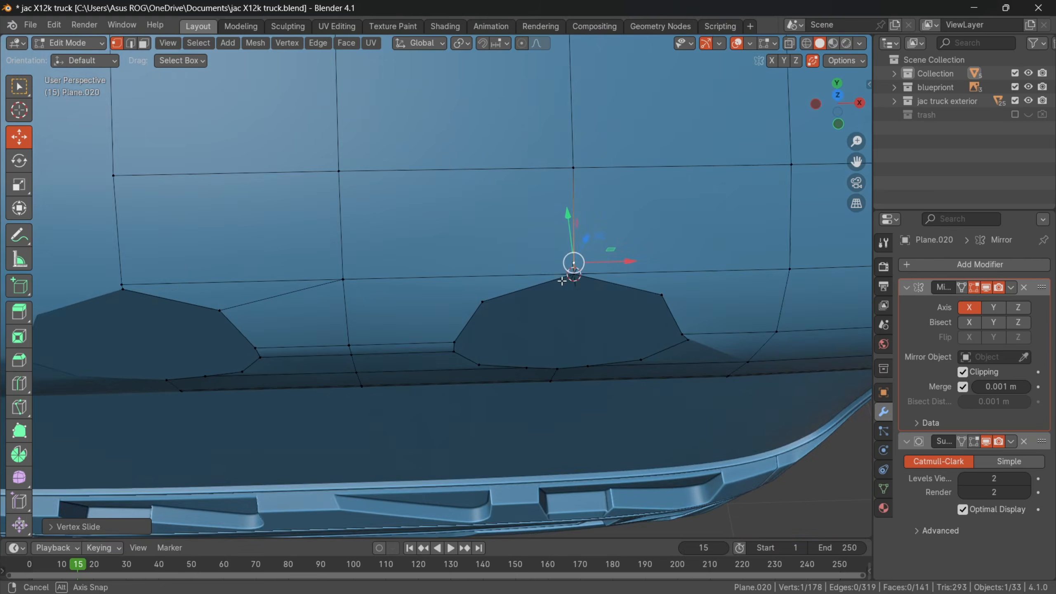
scroll(563, 254, "down", 1)
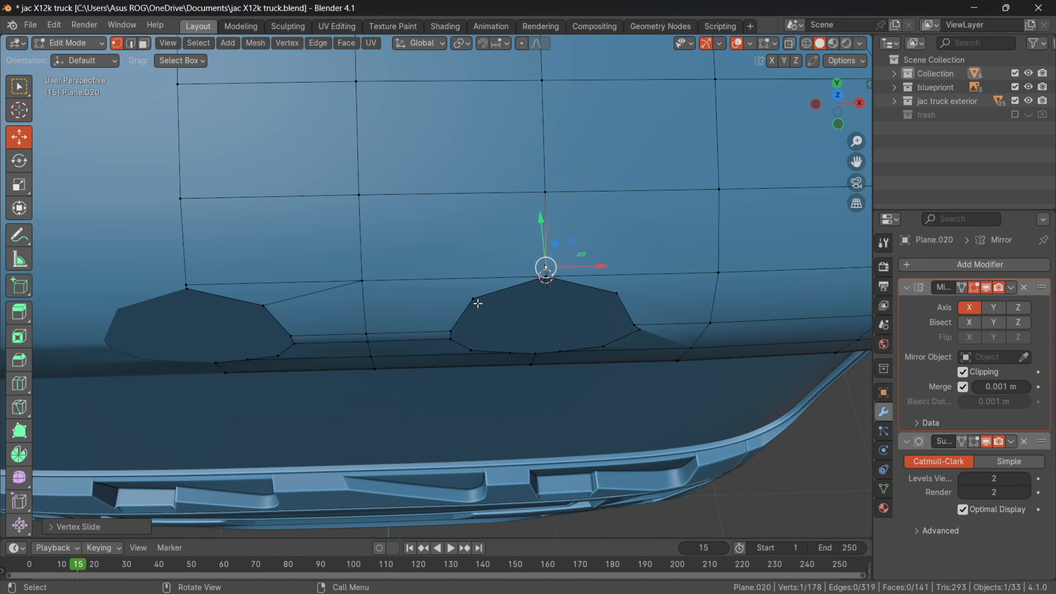
key("ctrl+z")
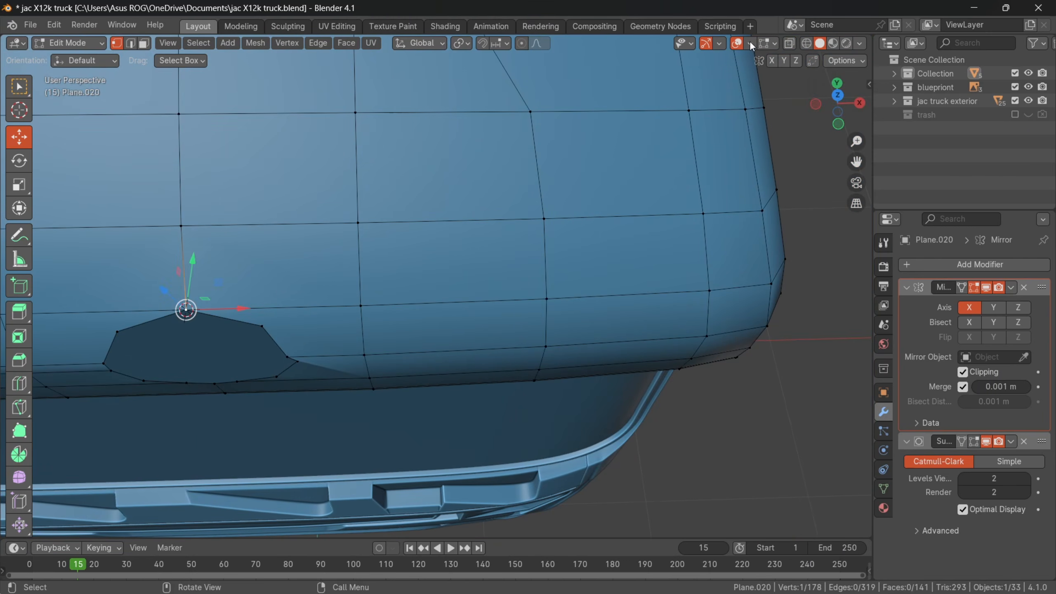
- Turn on X-ray and vertex-slide the grid vertex above the centre opening slightly farther from the opening
left_click(795, 45)
scroll(411, 268, "down", 3)
middle_click_drag(321, 347, 501, 282, "shift")
scroll(501, 282, "up", 4)
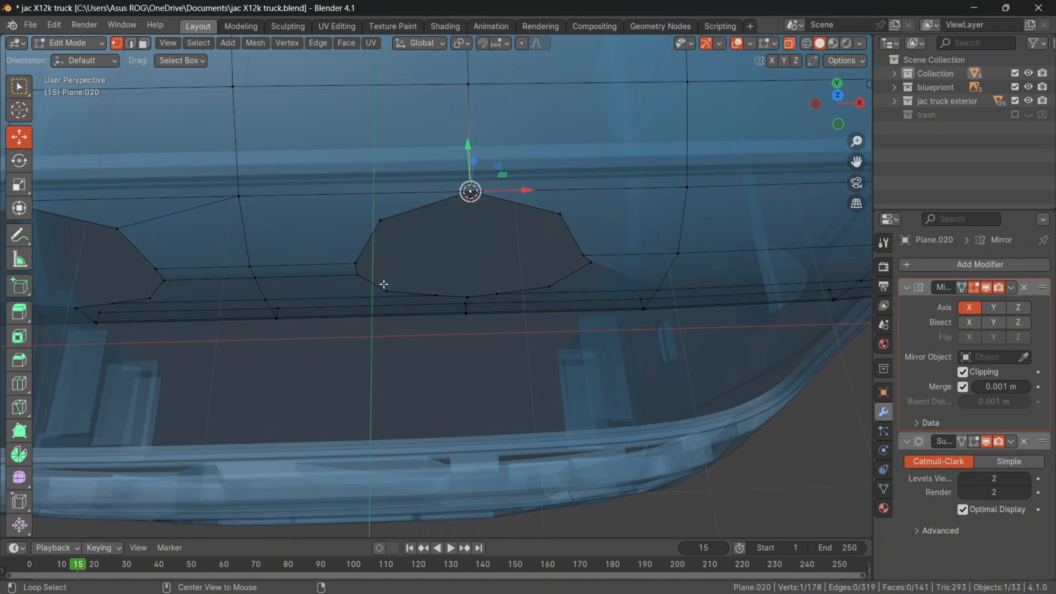
key("alt+a")
middle_click_drag(401, 264, 458, 362, "shift")
scroll(539, 315, "up", 3)
scroll(540, 315, "down", 4)
middle_click_drag(406, 309, 431, 309, "shift")
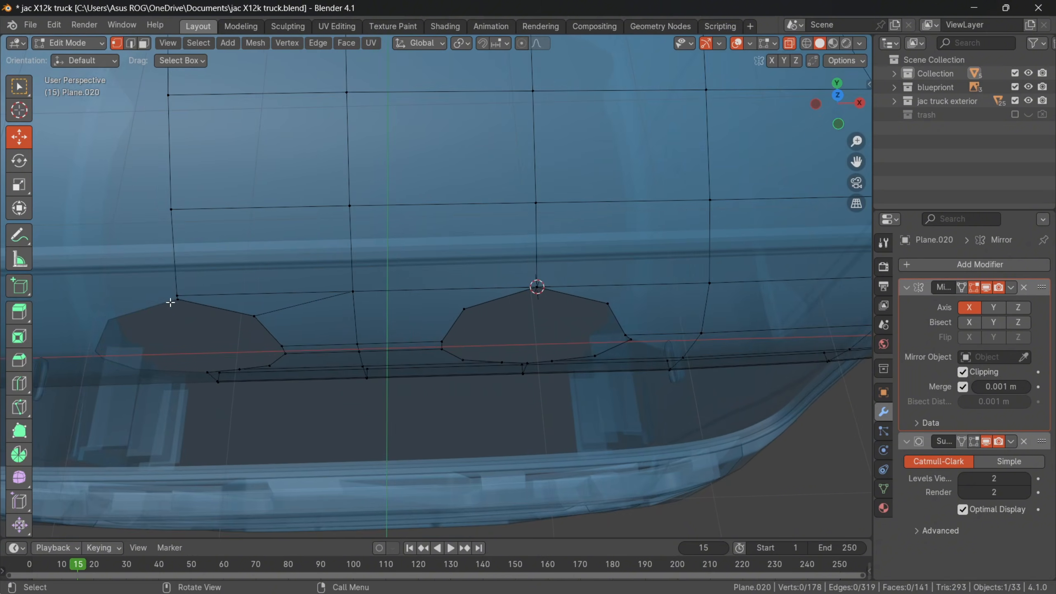
scroll(170, 302, "up", 1)
left_click(116, 288)
key("shift+v")
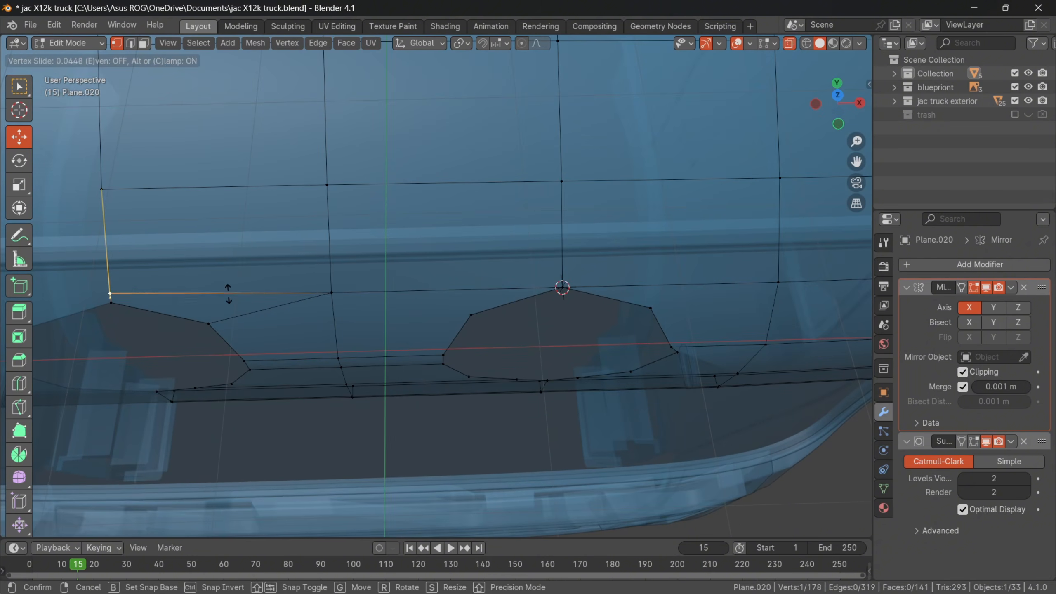
left_click(229, 293)
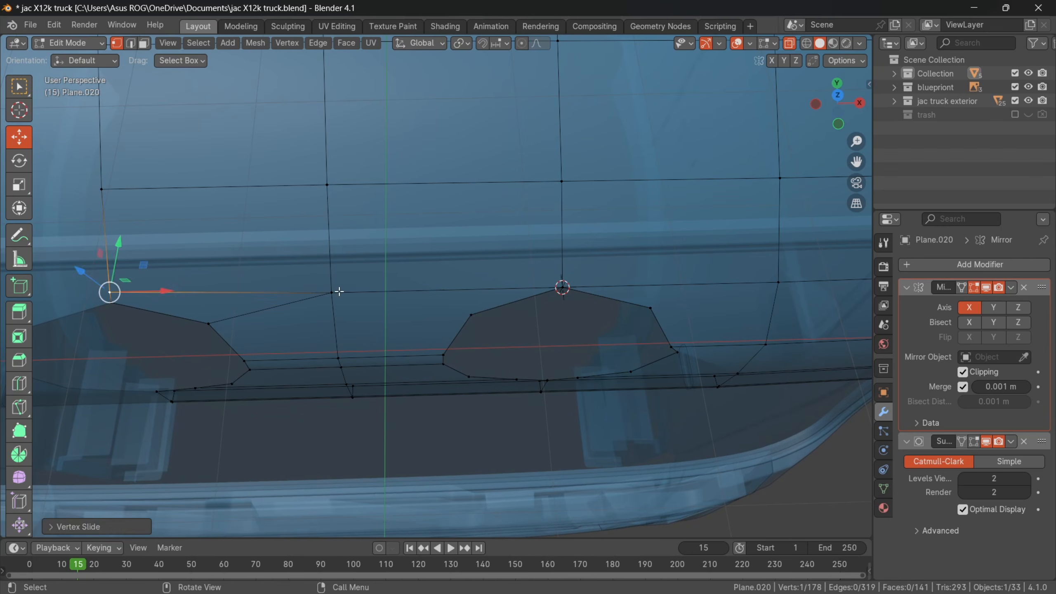
- Vertex-slide the grid vertex midway between the two openings slightly upward along its vertical edge
left_click(340, 292)
key("shift+v")
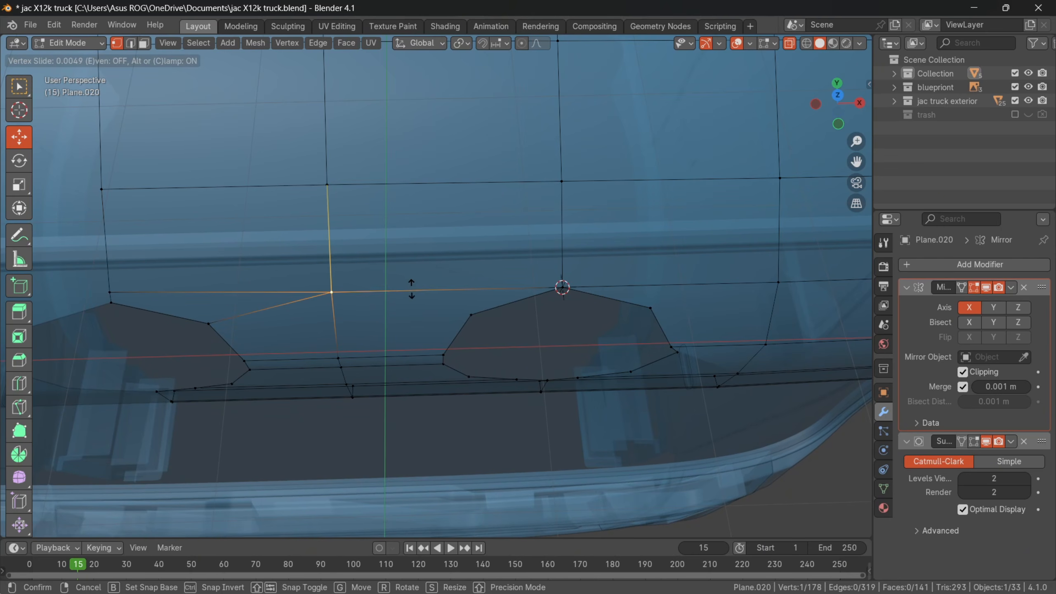
left_click(412, 284)
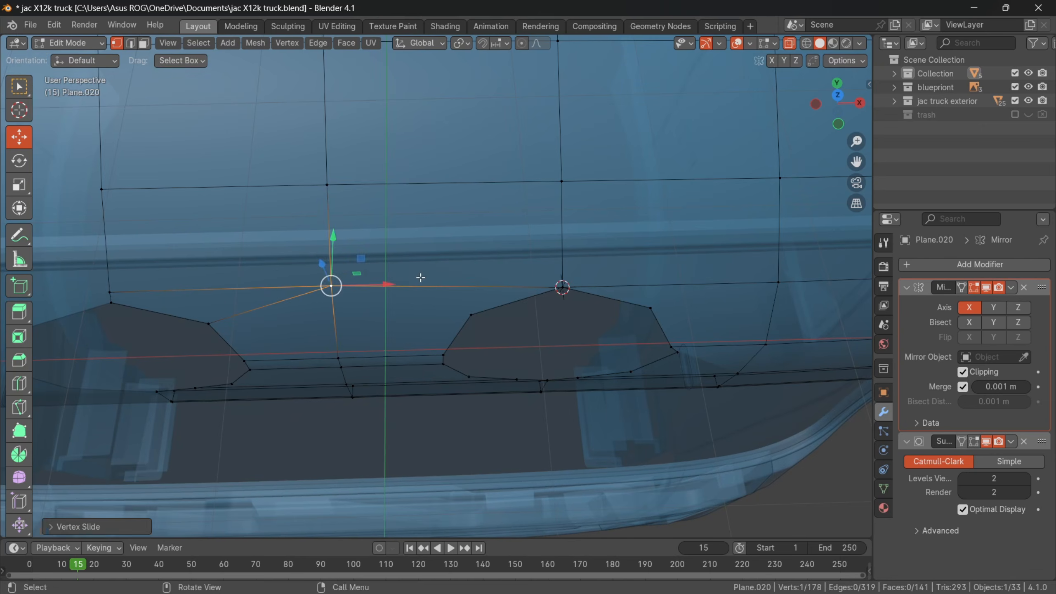
- Run a merge by distance on the visor's vertices to check for duplicates at the outer opening's top
key("KP_1")
scroll(422, 270, "down", 1)
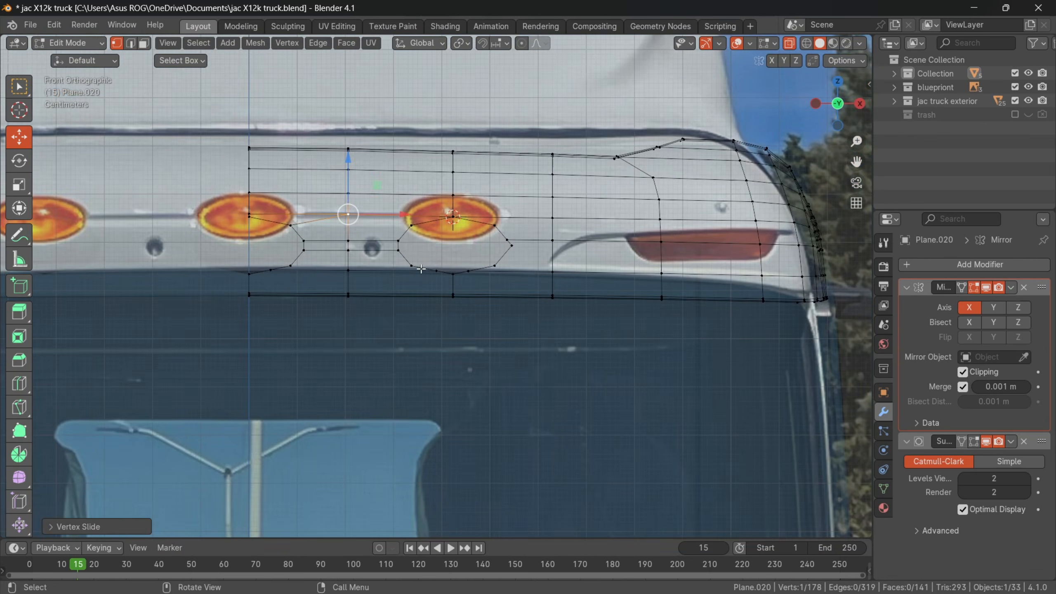
key("KP_7")
middle_click_drag(438, 291, 362, 293, "shift")
scroll(432, 332, "up", 2)
left_click(371, 328)
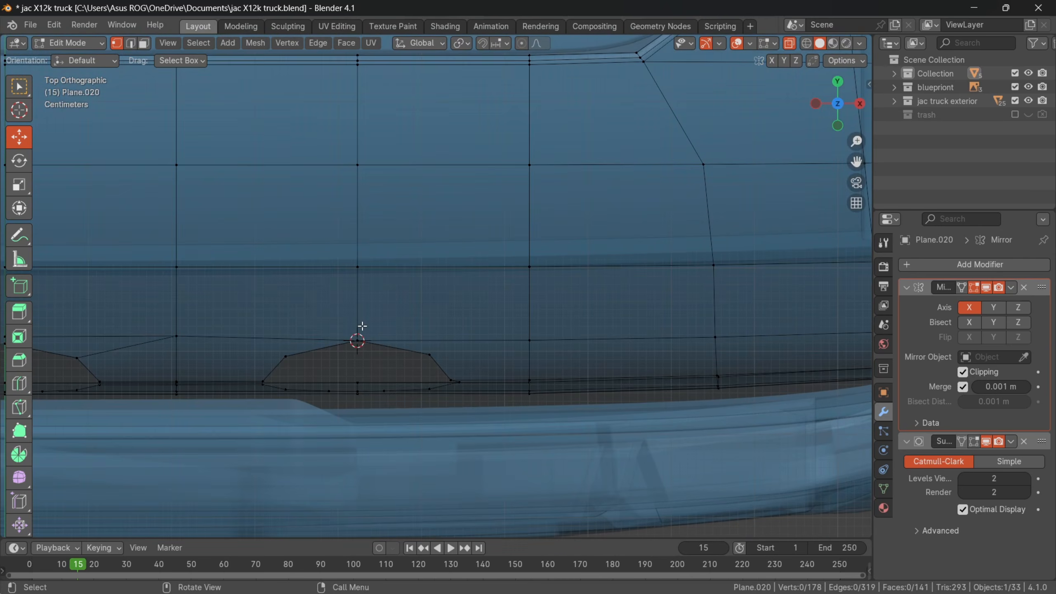
left_click(361, 331)
scroll(366, 344, "up", 2)
middle_click_drag(365, 344, 404, 280, "shift")
scroll(440, 301, "up", 3)
key("a")
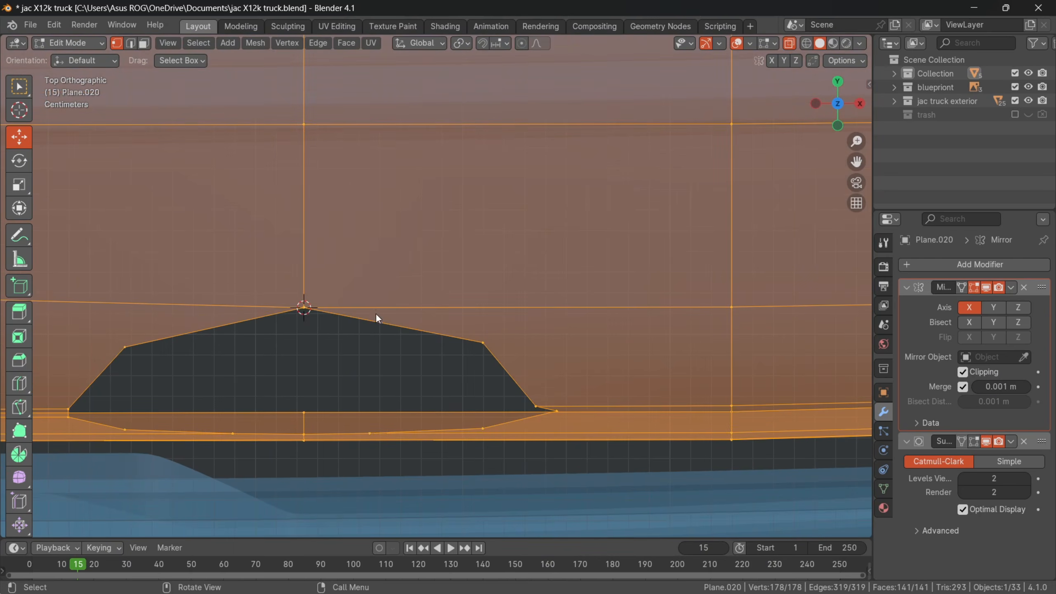
key("m")
left_click(366, 320)
left_click(349, 313)
scroll(332, 313, "down", 3)
middle_click_drag(328, 299, 347, 304, "shift")
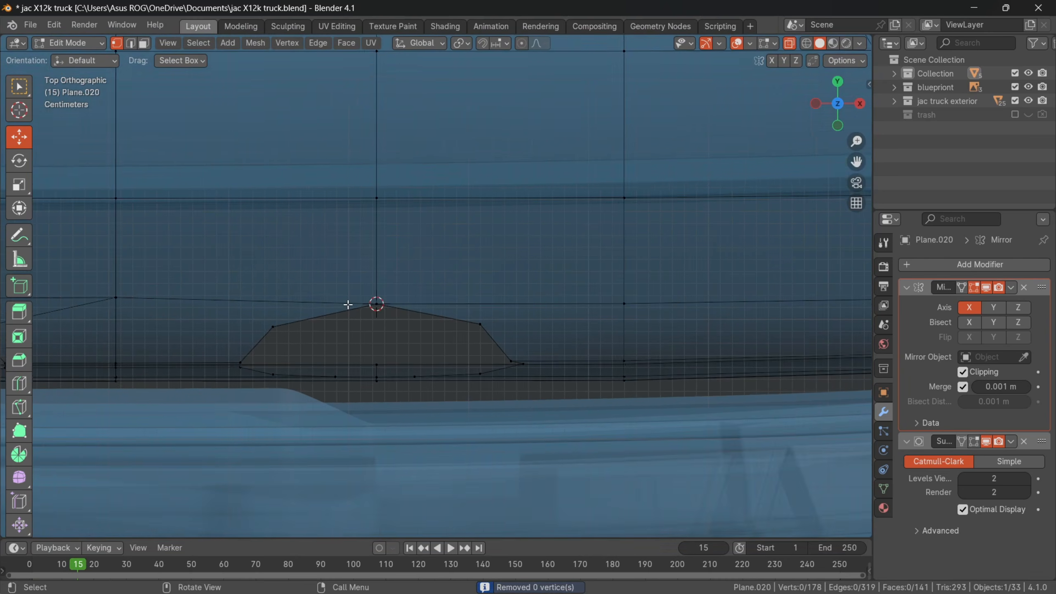
- Merge the two split vertices on either side of the outer opening's top point at their centre
scroll(346, 304, "up", 1)
left_click(335, 300)
scroll(375, 318, "up", 6)
middle_click_drag(303, 346, 540, 271, "shift")
scroll(540, 271, "up", 8)
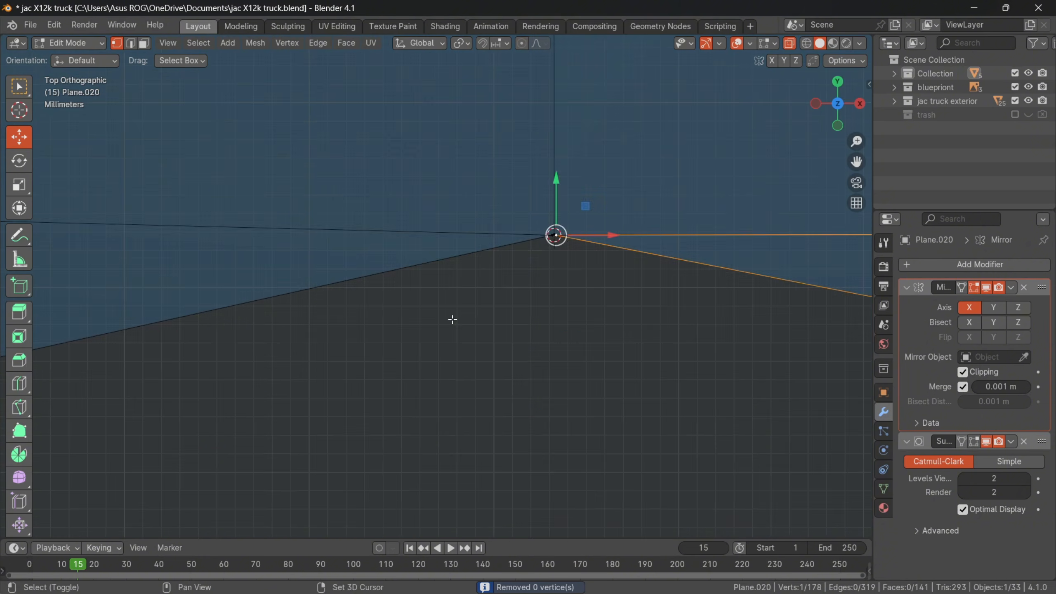
middle_click_drag(453, 321, 291, 435, "shift")
scroll(292, 434, "up", 7)
middle_click_drag(370, 511, 439, 312, "shift")
scroll(438, 312, "up", 3)
key("alt+a")
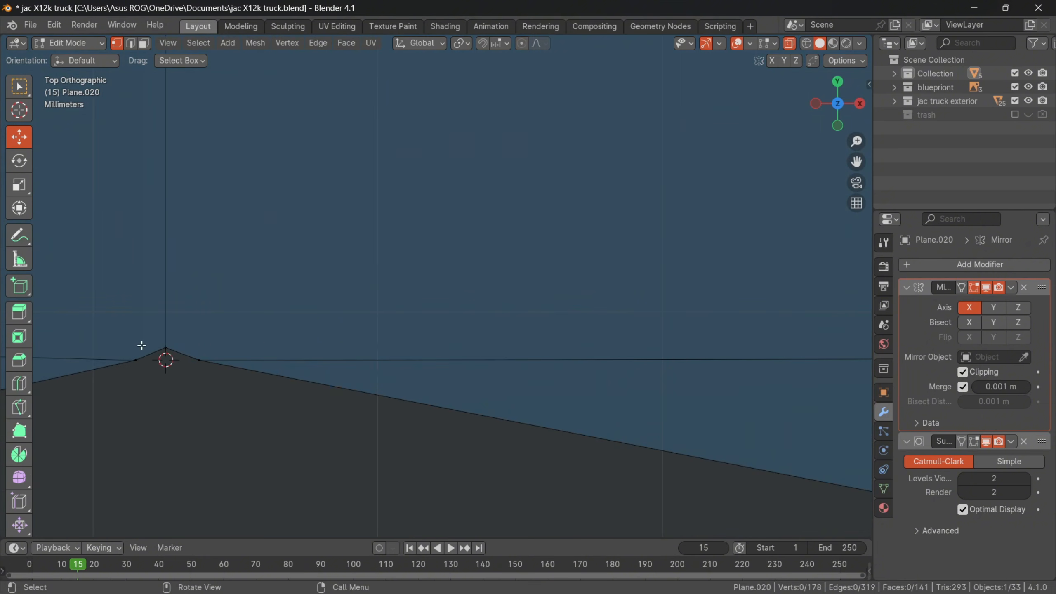
left_click(136, 359)
left_click(166, 349, "shift")
left_click(175, 364, "shift")
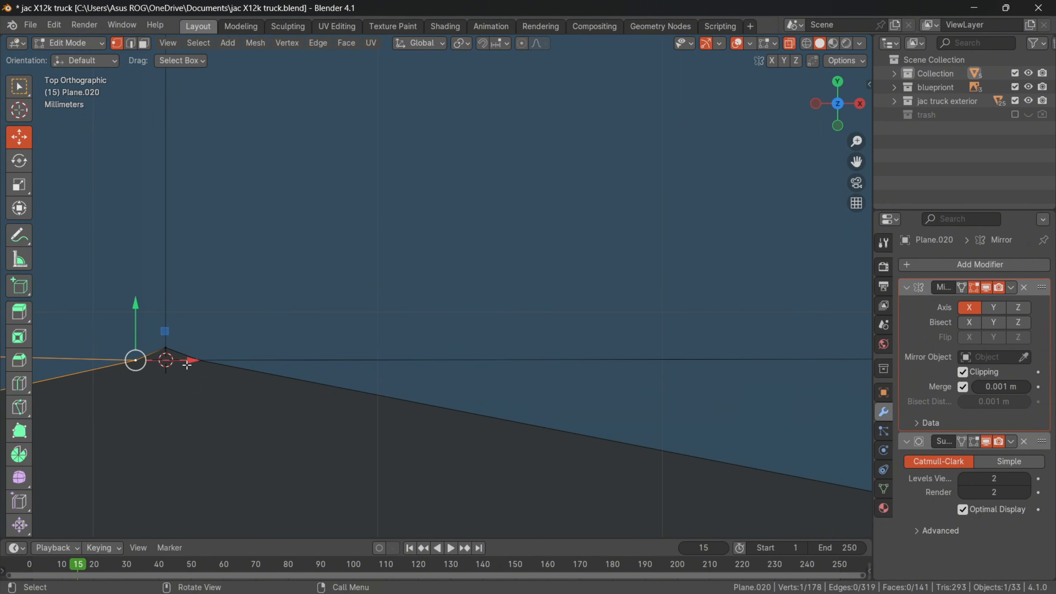
left_click(211, 362, "shift")
key("m")
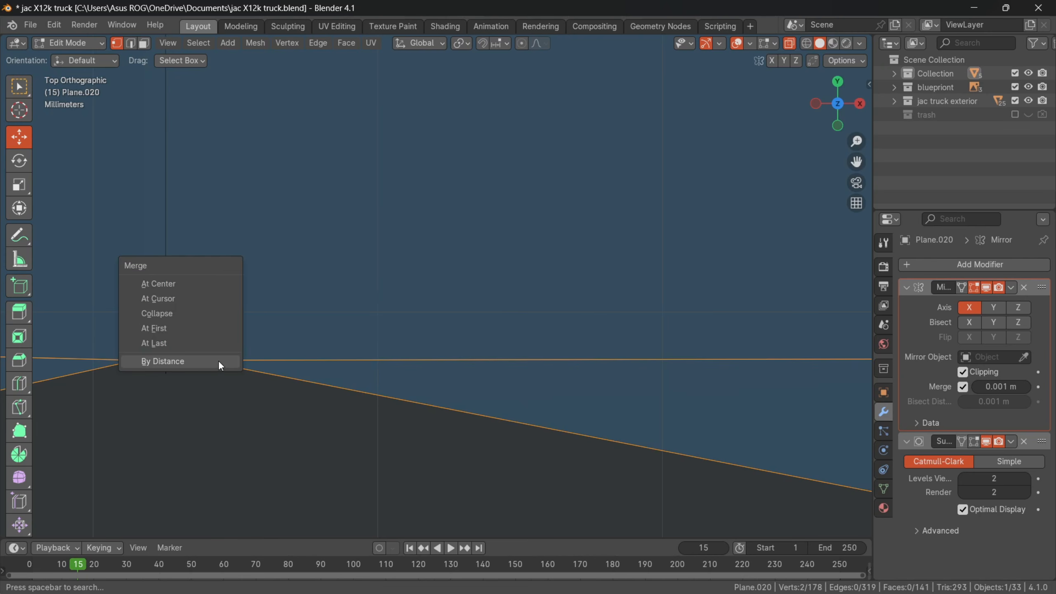
left_click(212, 283)
- Vertex-slide the vertex just above the outer opening's top point slightly upward along its vertical edge, away from the opening
left_click(166, 348)
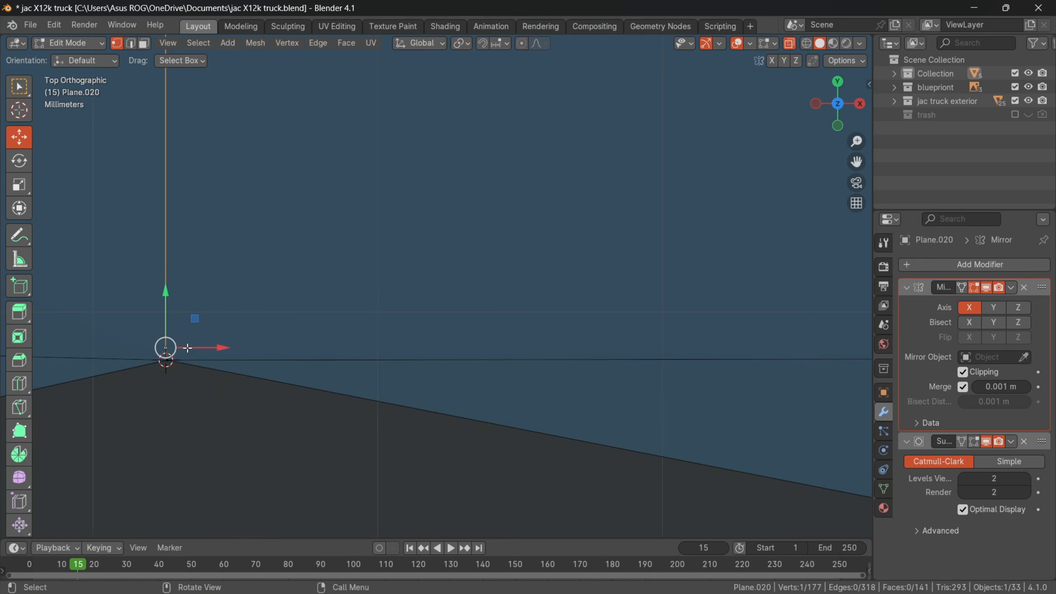
middle_click_drag(188, 348, 321, 378, "shift")
scroll(315, 378, "down", 8)
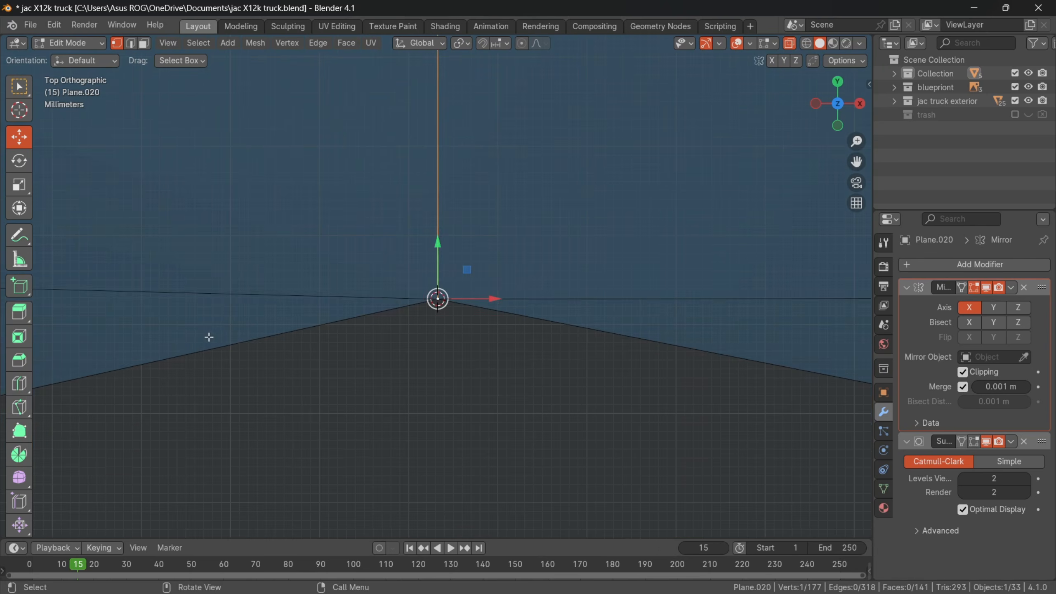
middle_click_drag(305, 292, 412, 417, "shift")
scroll(525, 417, "down", 7)
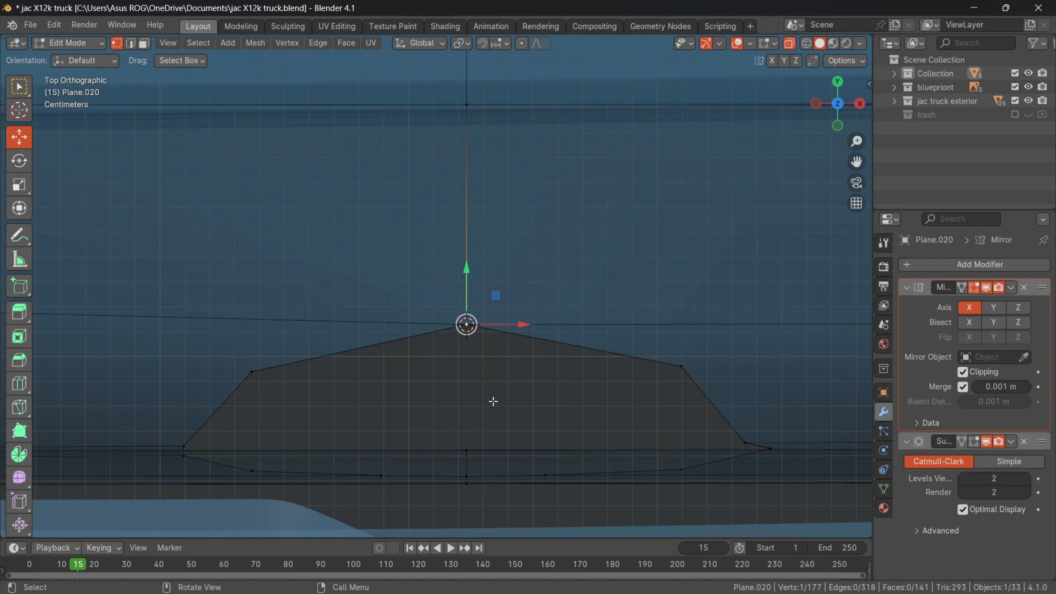
key("g")
key("g")
left_click(491, 385)
scroll(490, 382, "down", 4)
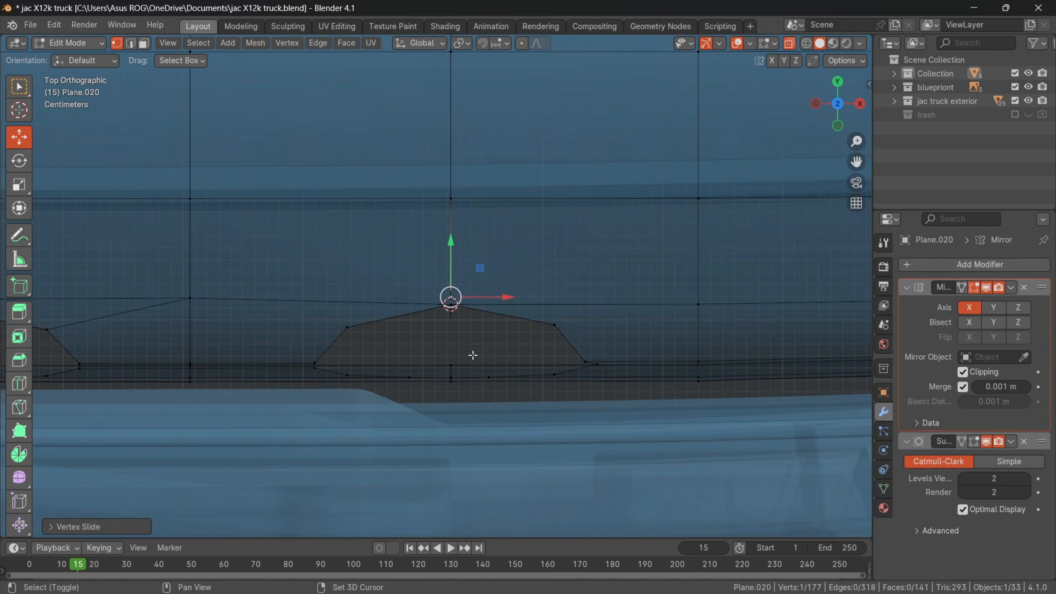
- Connect the grid vertex midway between the two openings to the raised vertex above the outer opening
left_click(233, 325)
left_click(481, 316, "shift")
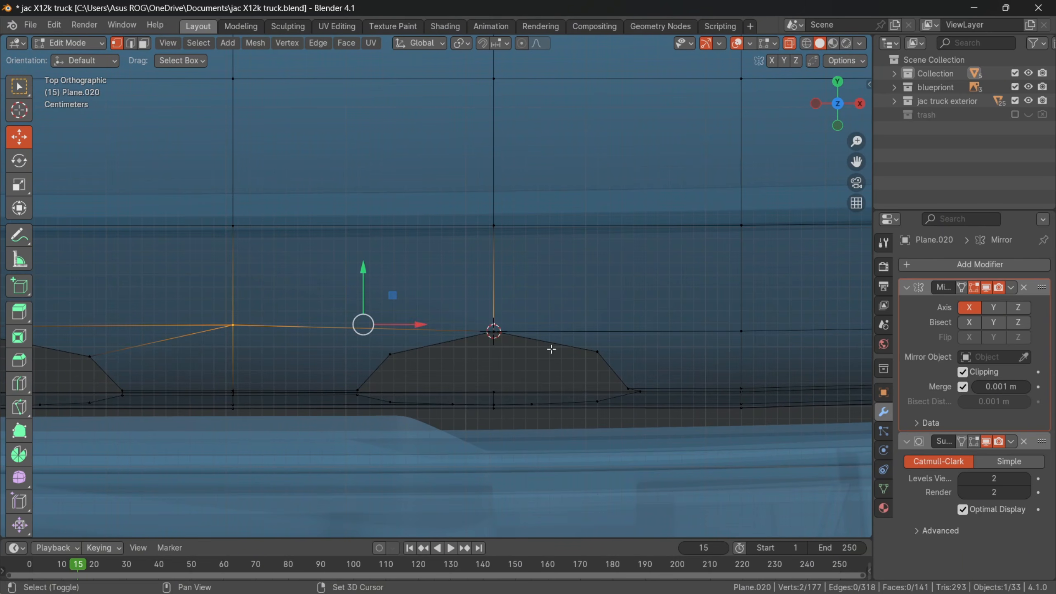
scroll(508, 339, "up", 2)
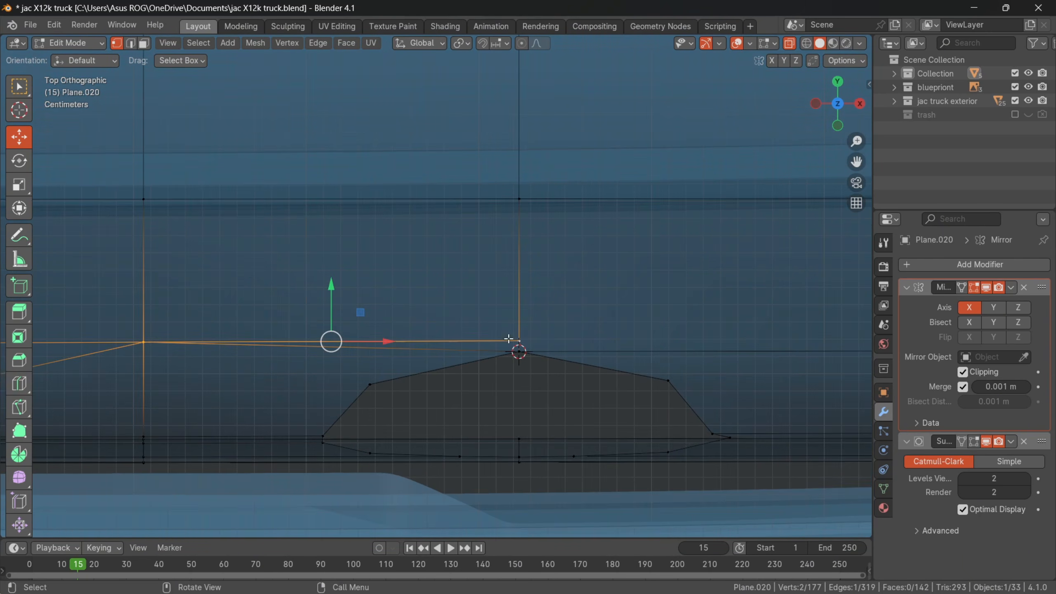
- Reroute the redundant edge so it joins the midway grid vertex to the outer opening's upper inner corner, forming a quad
left_click(520, 353, "shift")
left_click(369, 385, "shift")
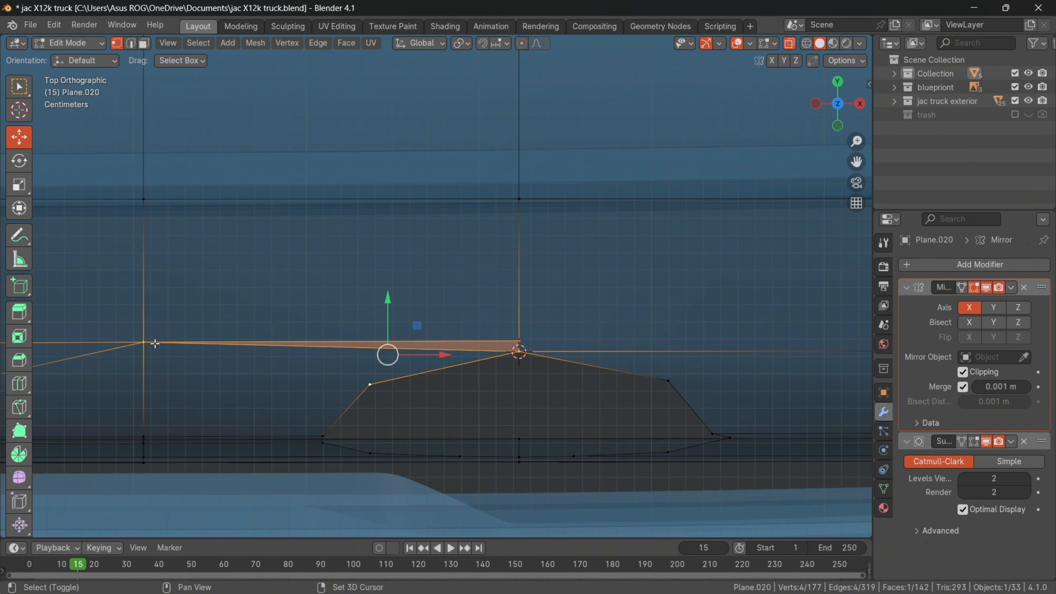
left_click(373, 393)
left_click(143, 343, "shift")
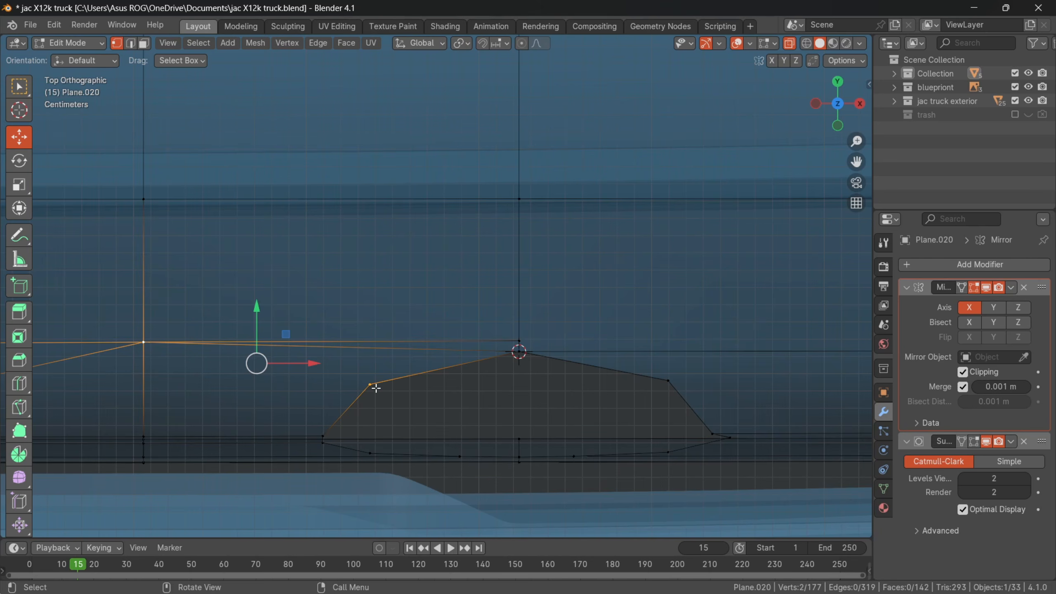
left_click(520, 352, "shift")
left_click(520, 341, "shift")
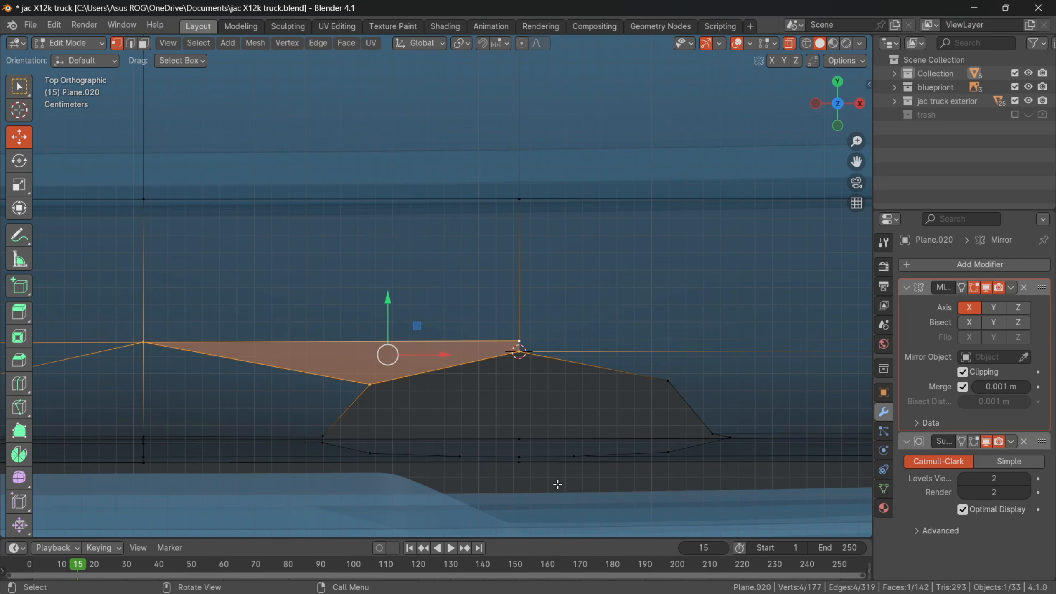
- Preview the smoothed openings in Object Mode, turn off X-ray, and return to editing the visor mesh
key("Tab")
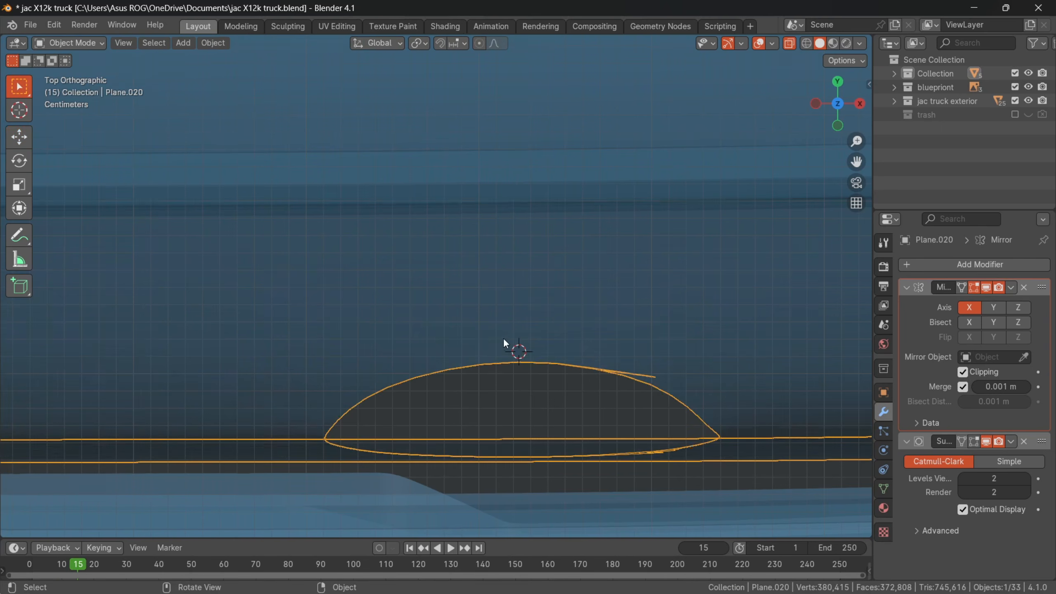
scroll(503, 344, "down", 4)
scroll(669, 240, "down", 3)
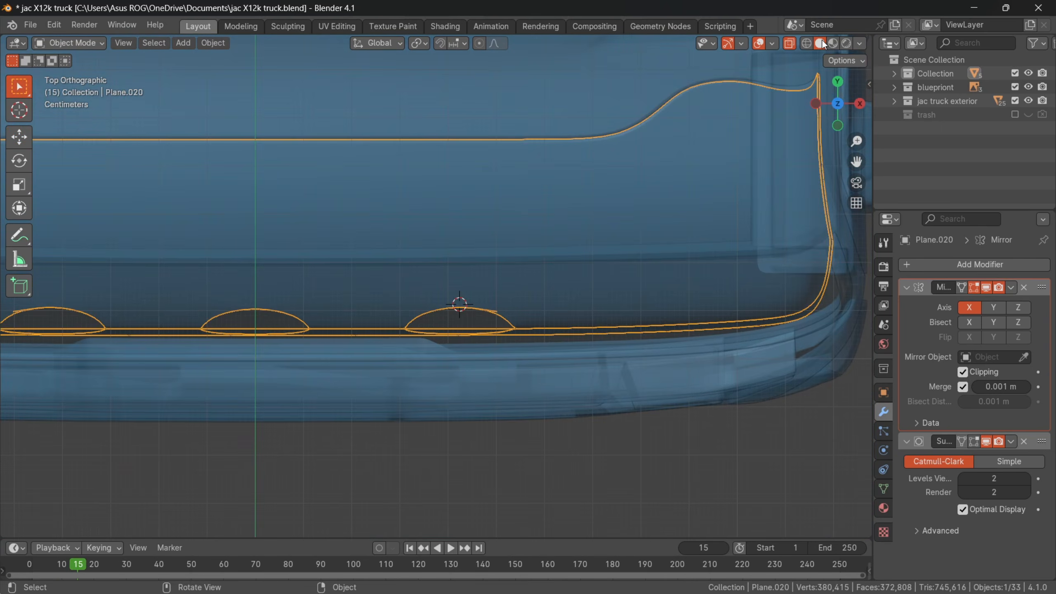
left_click(789, 43)
scroll(585, 324, "up", 5)
key("Tab")
scroll(400, 328, "up", 5)
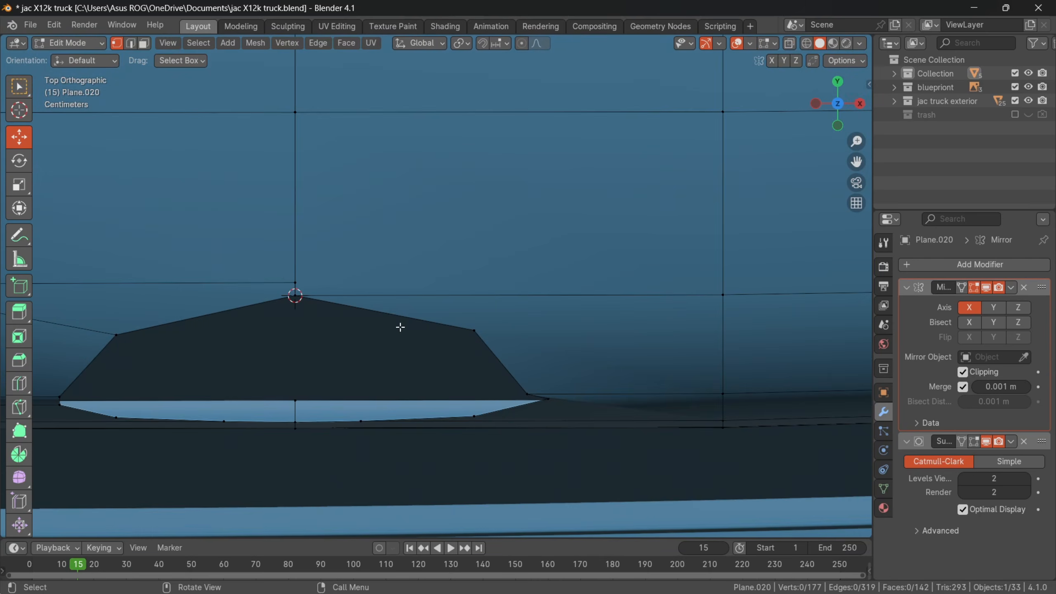
- Vertex-slide the vertex above the outer opening's top point a little farther up its vertical edge
left_click(284, 275)
scroll(363, 283, "down", 2)
key("g")
key("g")
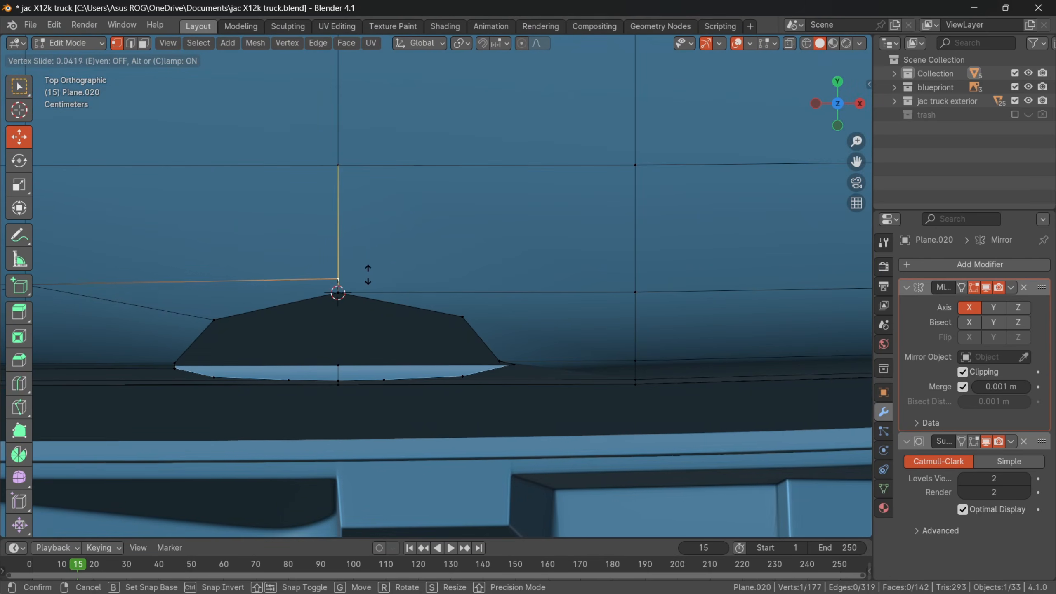
left_click(368, 272)
scroll(374, 276, "down", 4)
middle_click_drag(506, 314, 429, 314, "shift")
scroll(429, 313, "up", 3)
left_click(337, 311)
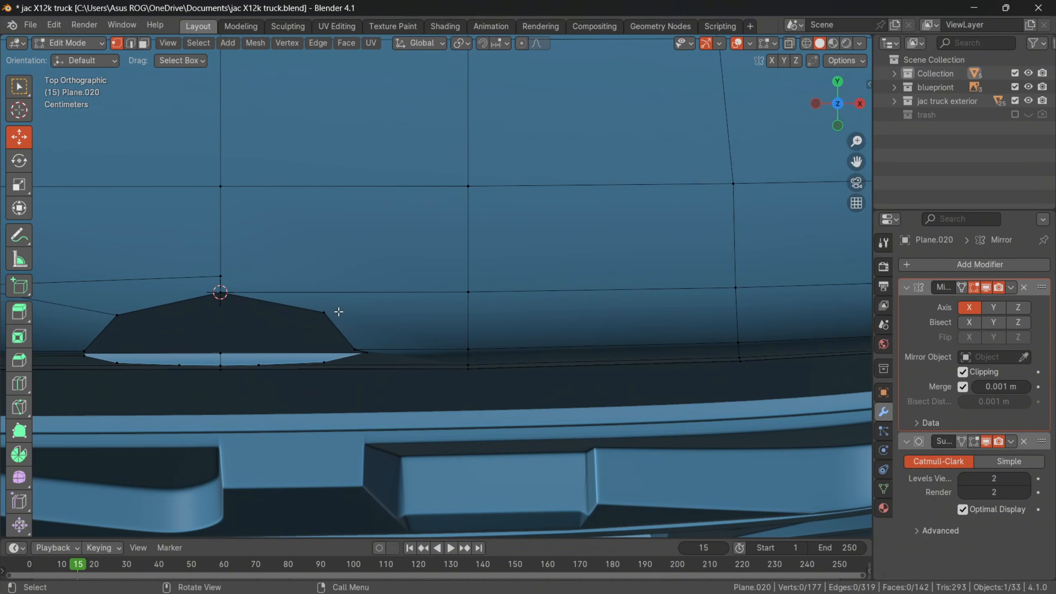
- Connect the vertex above the outer opening to the neighbouring grid vertex on its outboard side
scroll(440, 308, "down", 2)
key("KP_5")
scroll(460, 297, "up", 1)
left_click(463, 292)
left_click(250, 278, "shift")
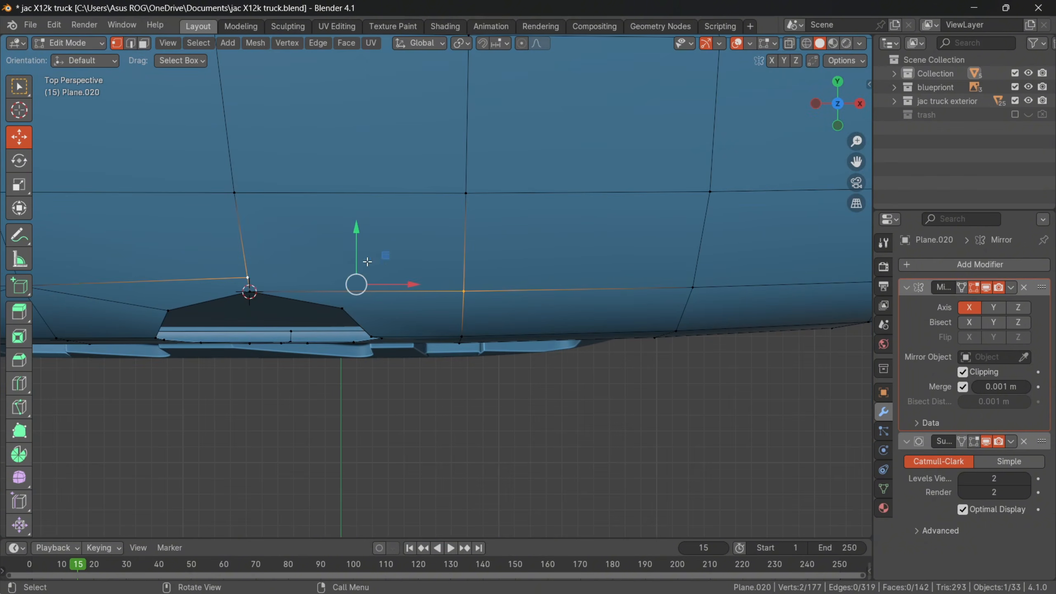
scroll(394, 257, "down", 1)
key("k")
key("Escape")
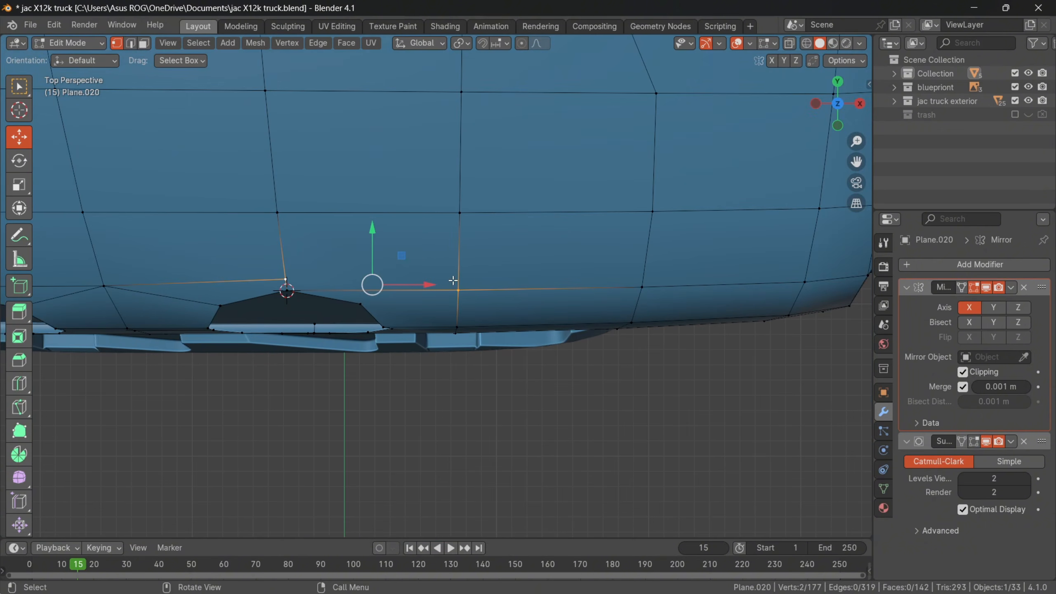
- Edge-slide the horizontal edge between the first two grid vertices outboard of the outer opening slightly upward
left_click(458, 283)
left_click(631, 282, "ctrl")
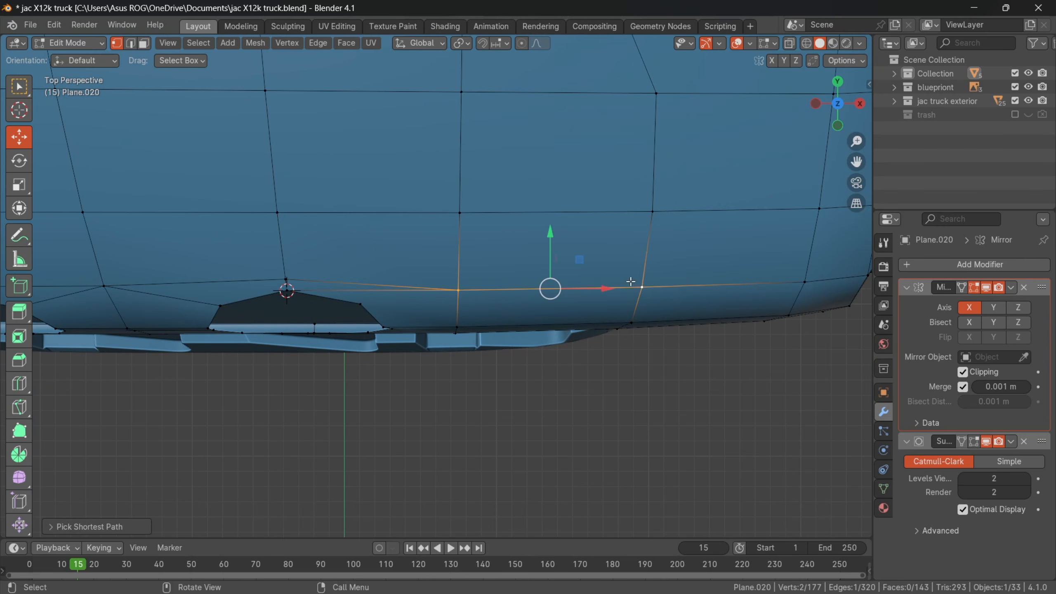
key("KP_5")
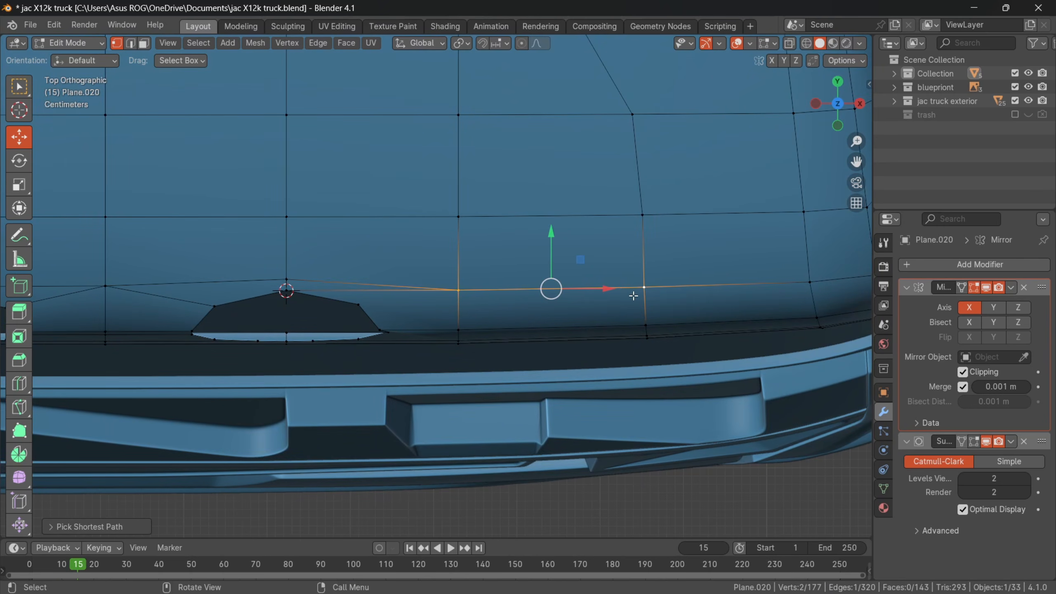
key("g")
key("g")
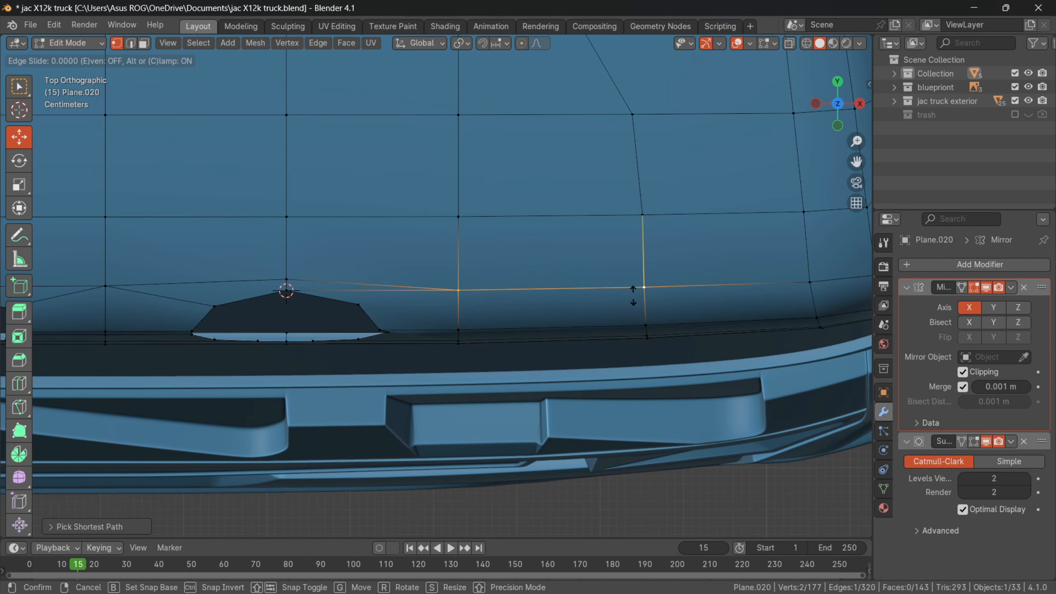
left_click(638, 255)
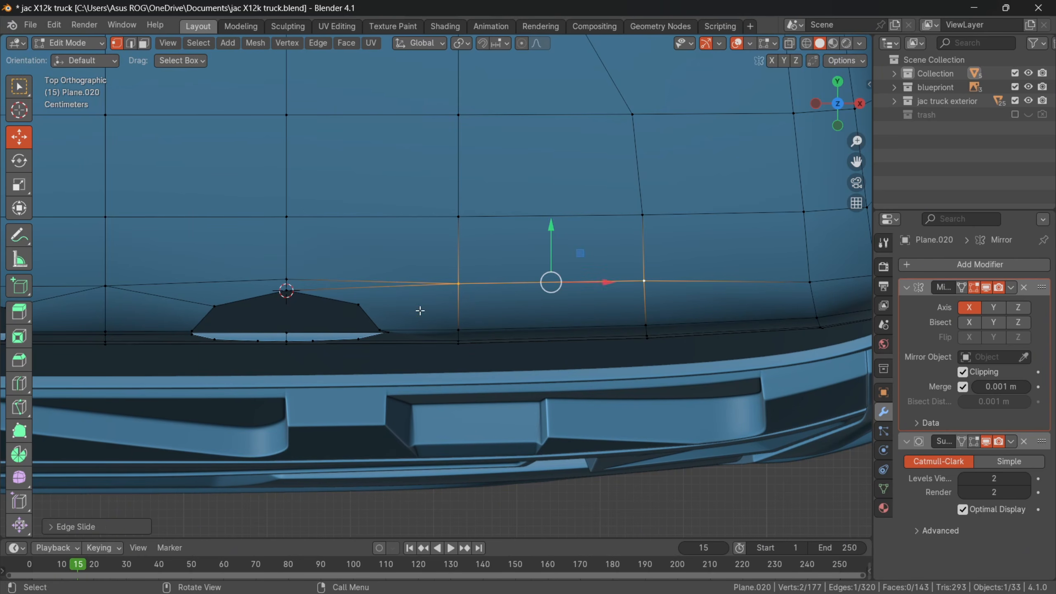
- Connect the outer opening's upper outer corner to the adjacent grid vertex and remove the redundant edge from the top point
left_click(359, 305)
left_click(457, 284, "shift")
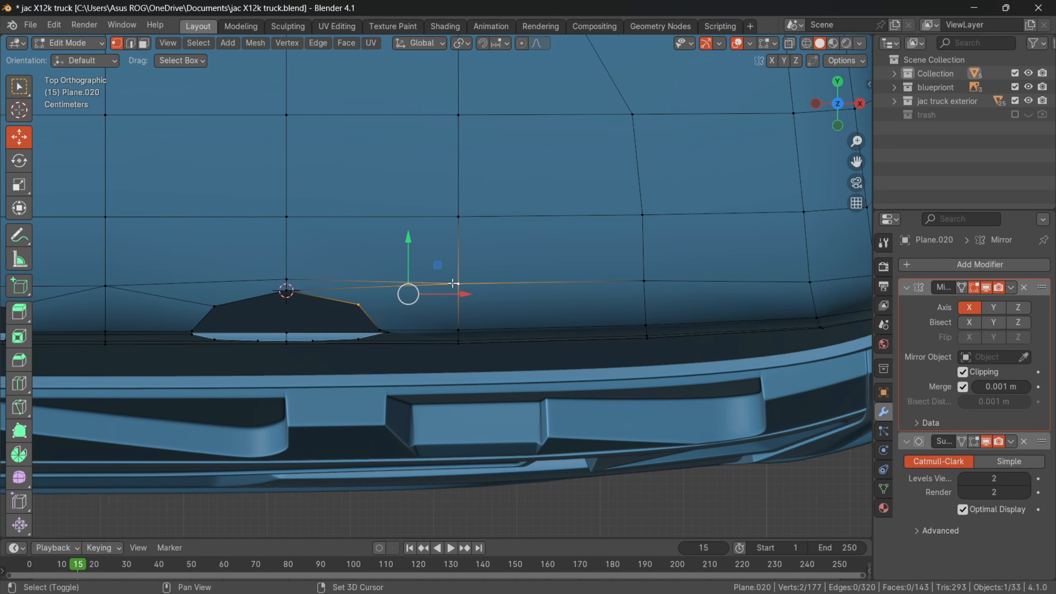
left_click(287, 291, "shift")
left_click(287, 278, "shift")
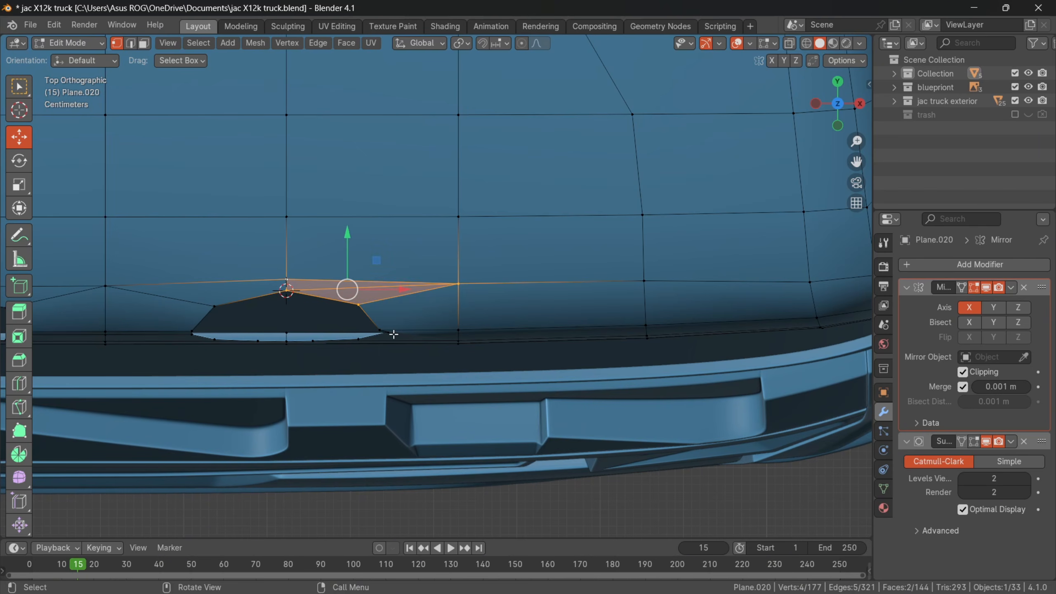
key("alt+a")
- Examine the smoothed visor and the mesh around both openings from an angle and from the front
key("Tab")
scroll(387, 327, "down", 4)
middle_click_drag(393, 329, 391, 203)
key("Tab")
scroll(422, 279, "up", 3)
middle_click_drag(422, 280, 474, 300)
middle_click_drag(355, 239, 436, 212)
left_click(383, 264)
scroll(432, 268, "down", 1)
key("KP_1")
scroll(366, 257, "up", 3)
middle_click_drag(390, 281, 521, 288, "shift")
scroll(521, 288, "up", 3)
key("alt+a")
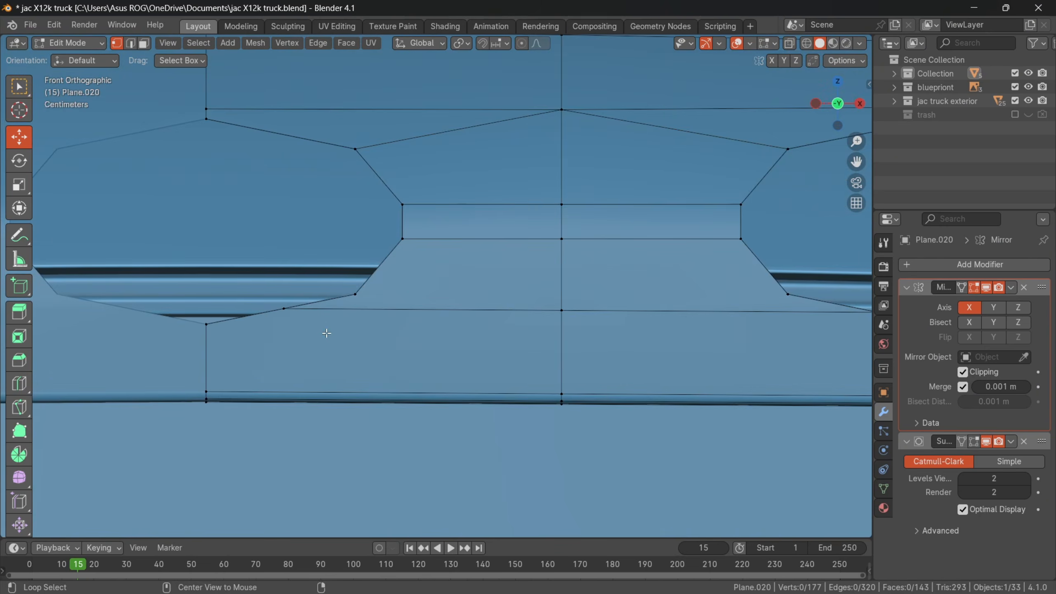
- Enable Auto Merge and vertex-slide the extra vertex on the outer opening's lower inner side onto its lower inner corner
scroll(293, 317, "down", 4)
middle_click_drag(613, 307, 422, 314, "shift")
scroll(462, 322, "up", 3)
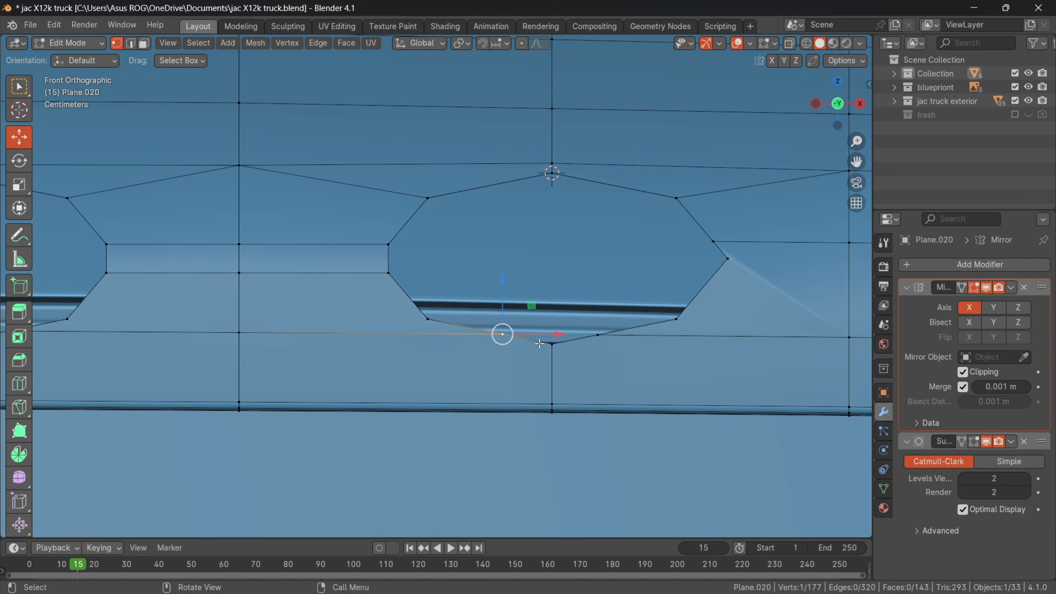
scroll(540, 345, "down", 2)
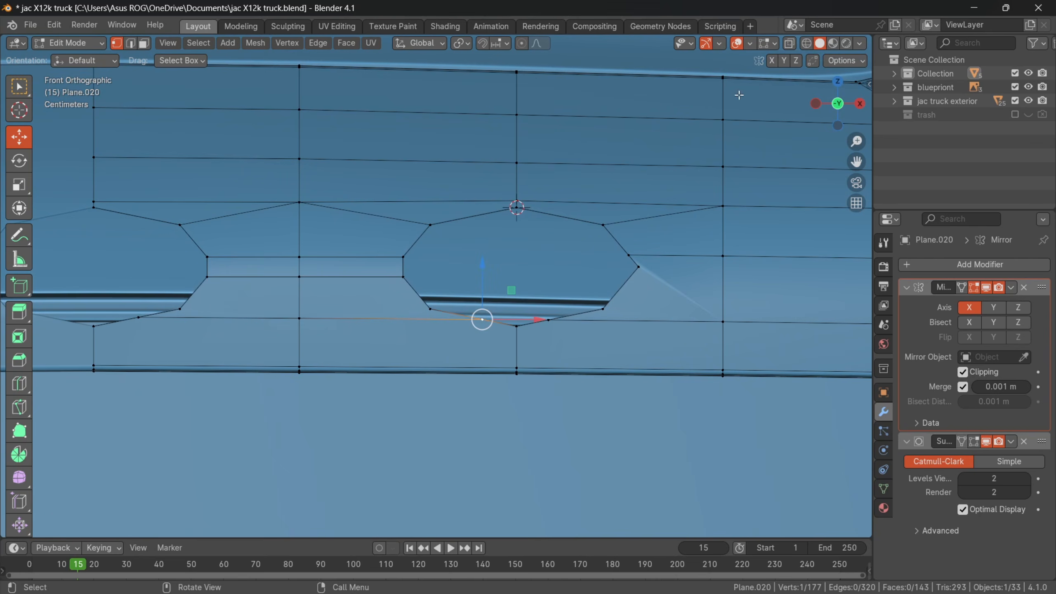
key("g")
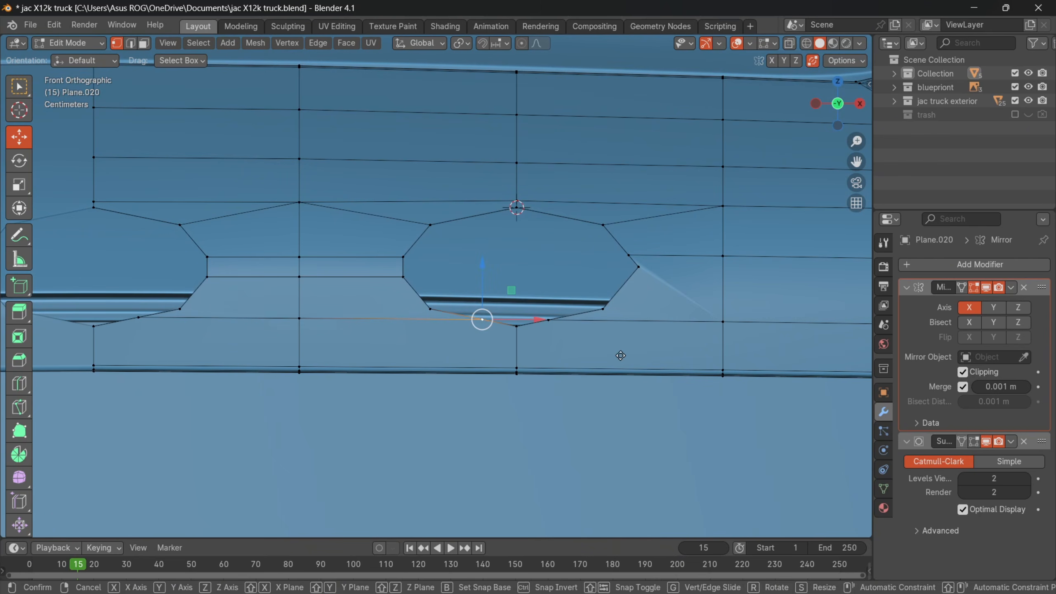
key("g")
left_click(487, 302)
- Vertex-slide the extra vertex on the centre opening's lower edge onto that opening's lower corner, merging the two
left_click(138, 320)
key("g")
key("g")
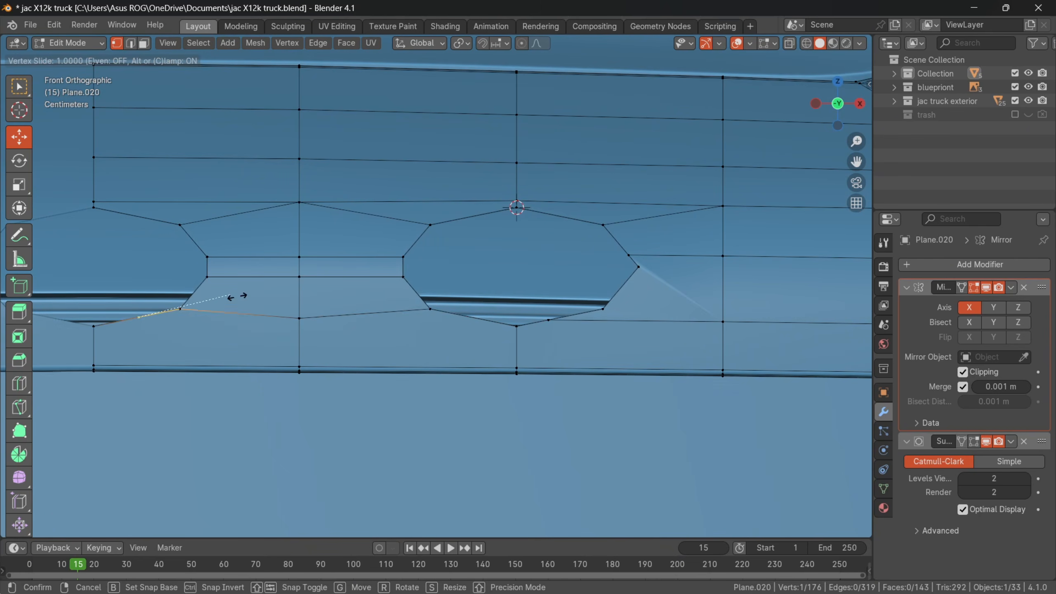
left_click(388, 338)
left_click(218, 326)
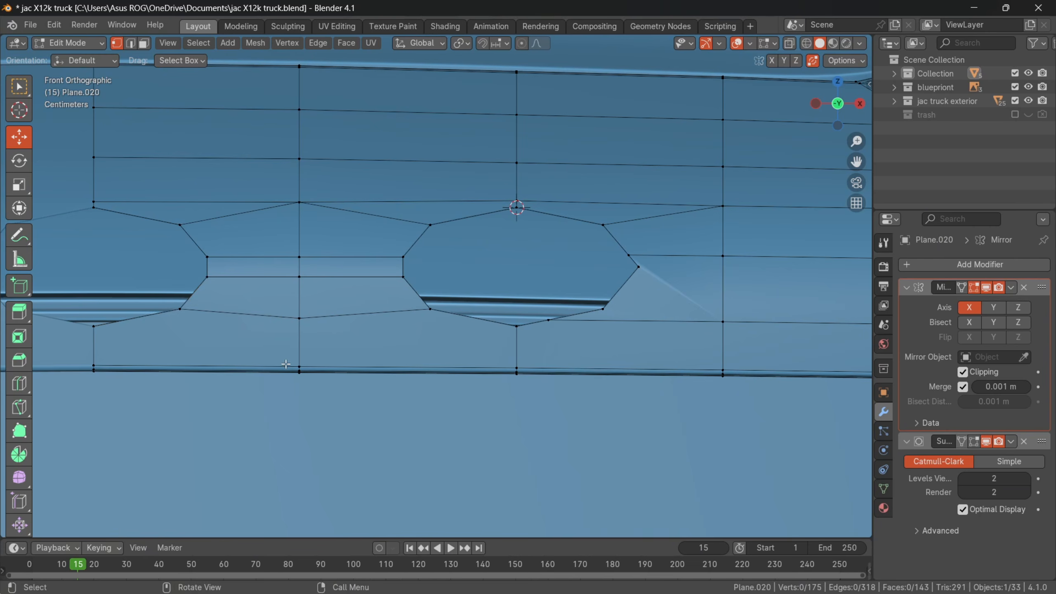
- Vertex-slide the extra vertex on the outer opening's lower outer side onto its lower outer corner, merging the two
middle_click_drag(476, 310, 279, 309, "shift")
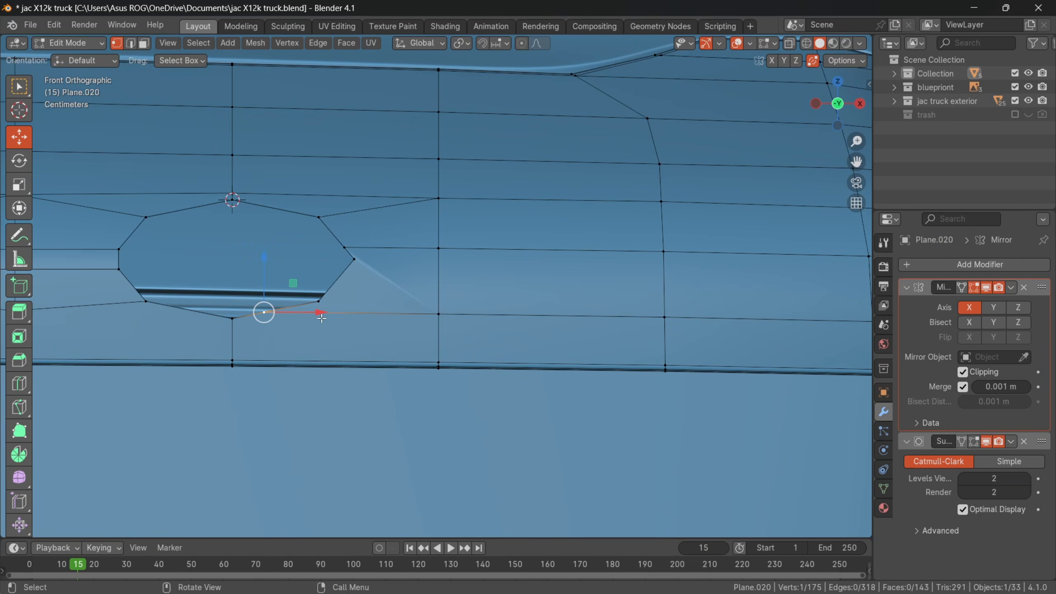
key("g")
key("g")
left_click(404, 286)
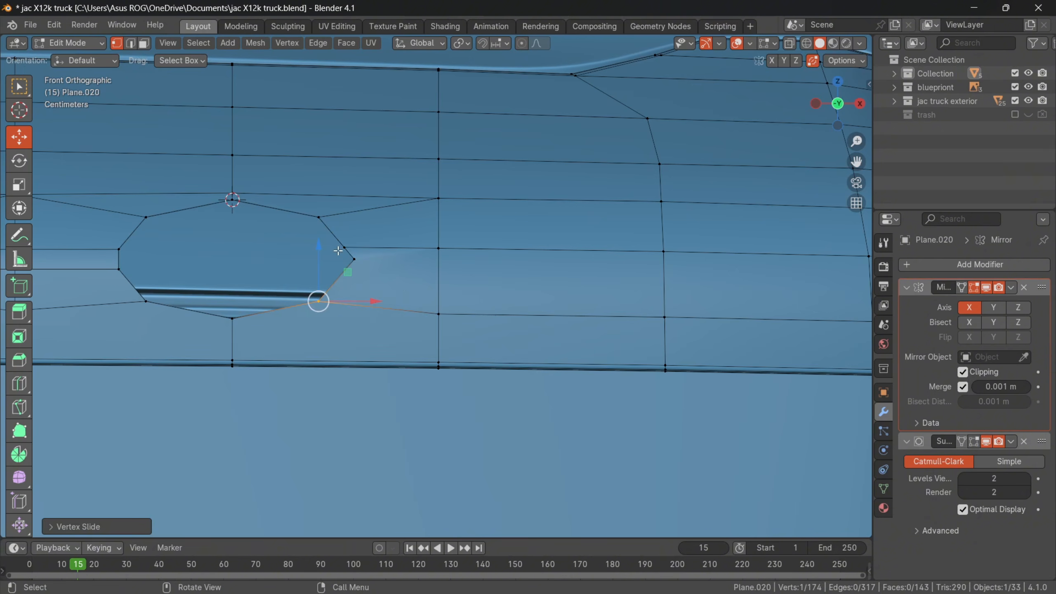
- Check the marker-light reference photo, and vertex-slide the extra vertex on the outer opening's upper outer side onto its outer tip, merging them
left_click(338, 251)
scroll(428, 279, "down", 2)
middle_click_drag(428, 279, 466, 320)
mouse_move(707, 582)
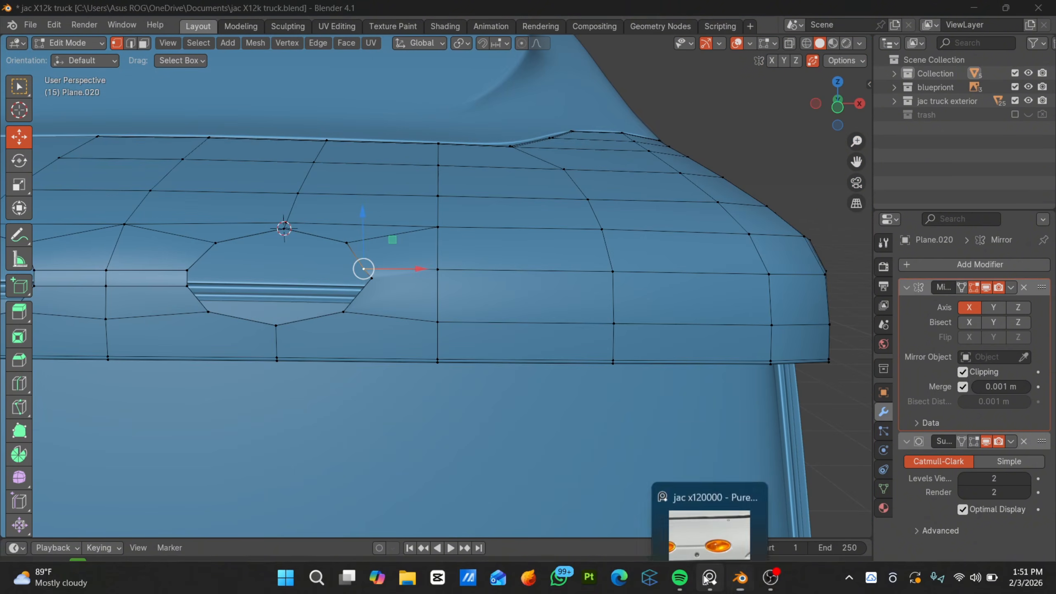
left_click(712, 476)
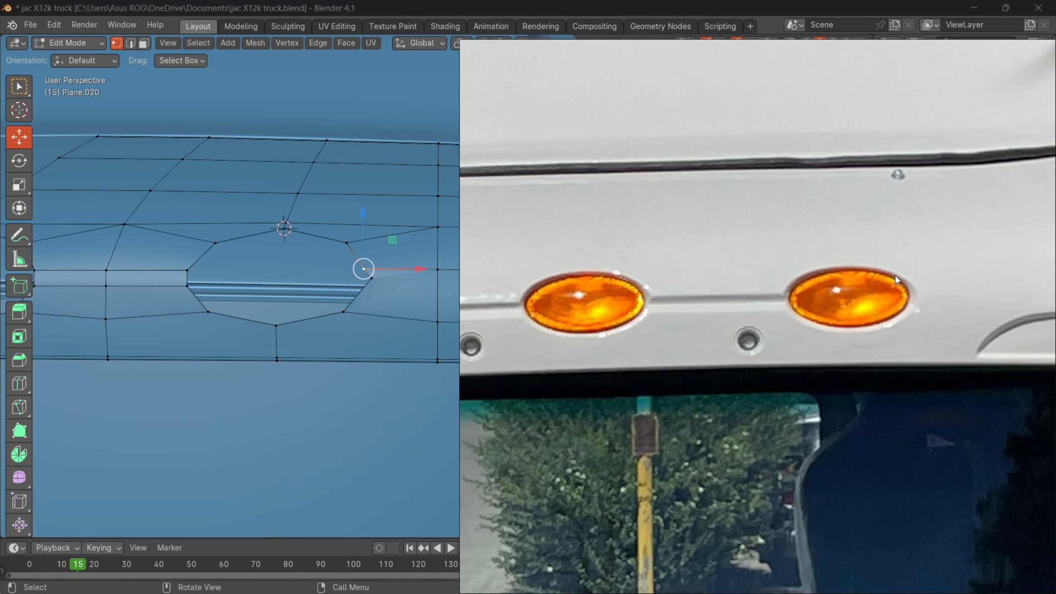
key("alt+Tab")
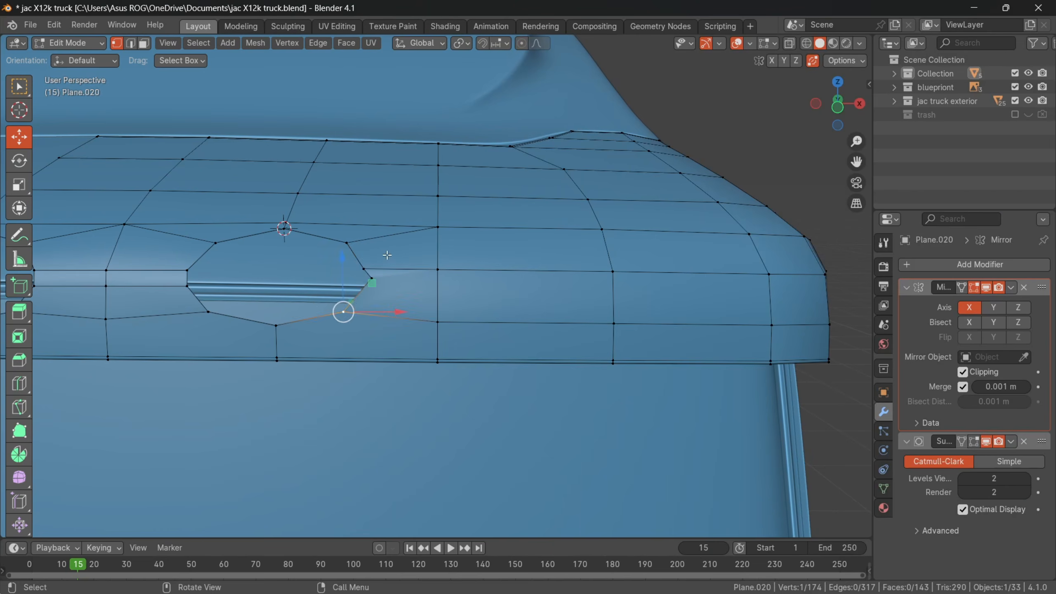
key("g")
key("g")
left_click(410, 308)
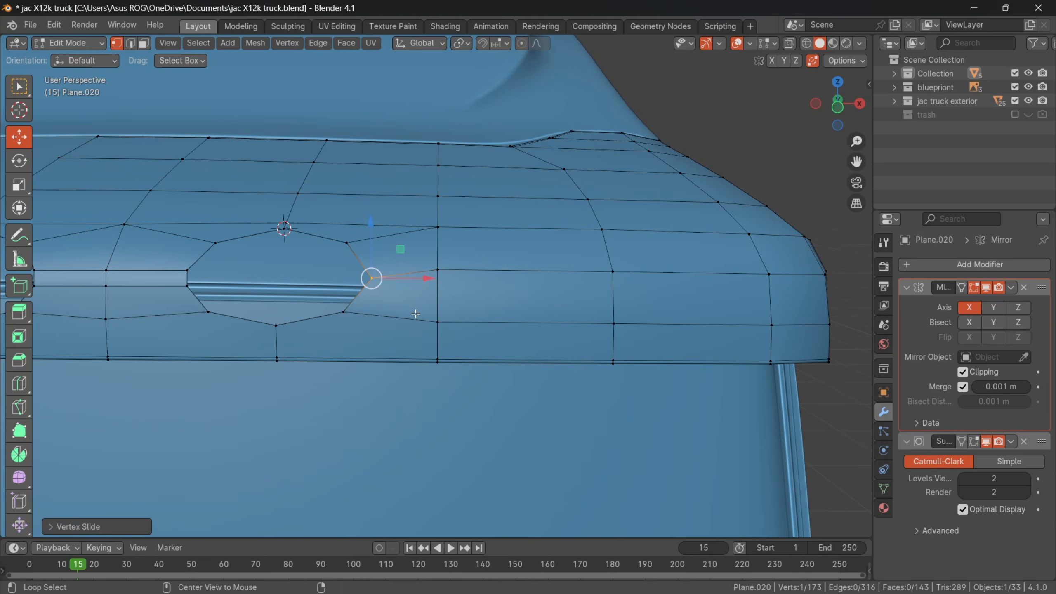
- Examine the smoothed visor and both openings from the front and the mesh between them
key("alt+a")
key("Tab")
scroll(465, 286, "down", 2)
middle_click_drag(466, 284, 471, 323)
key("KP_1")
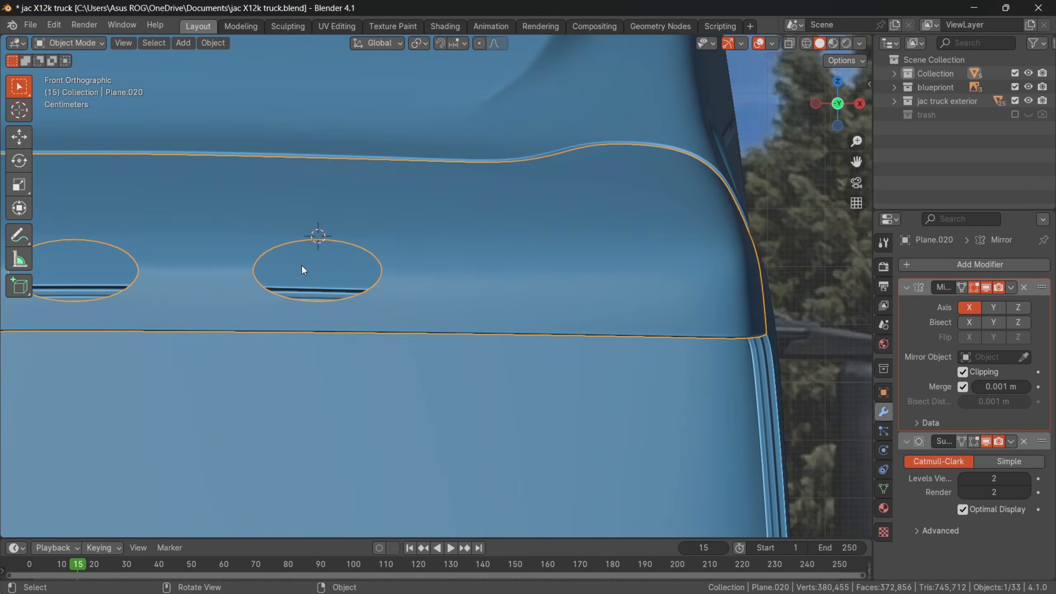
middle_click_drag(301, 264, 431, 257, "shift")
scroll(433, 260, "up", 2)
key("Tab")
scroll(460, 325, "up", 1)
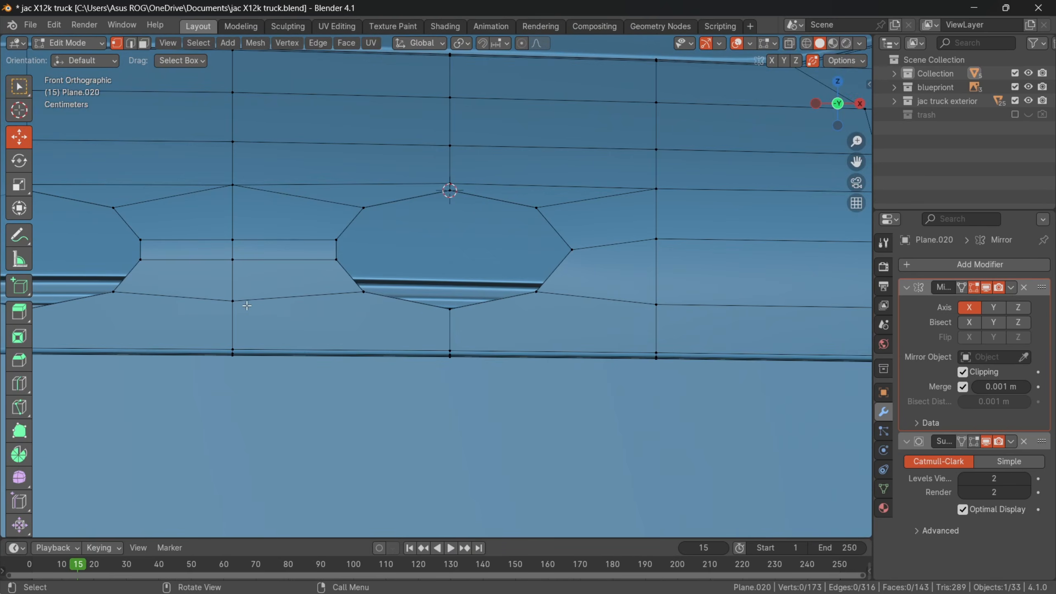
- Vertex-slide the middle vertex below the groove between the openings up, level with the openings' lower corners
key("g")
key("g")
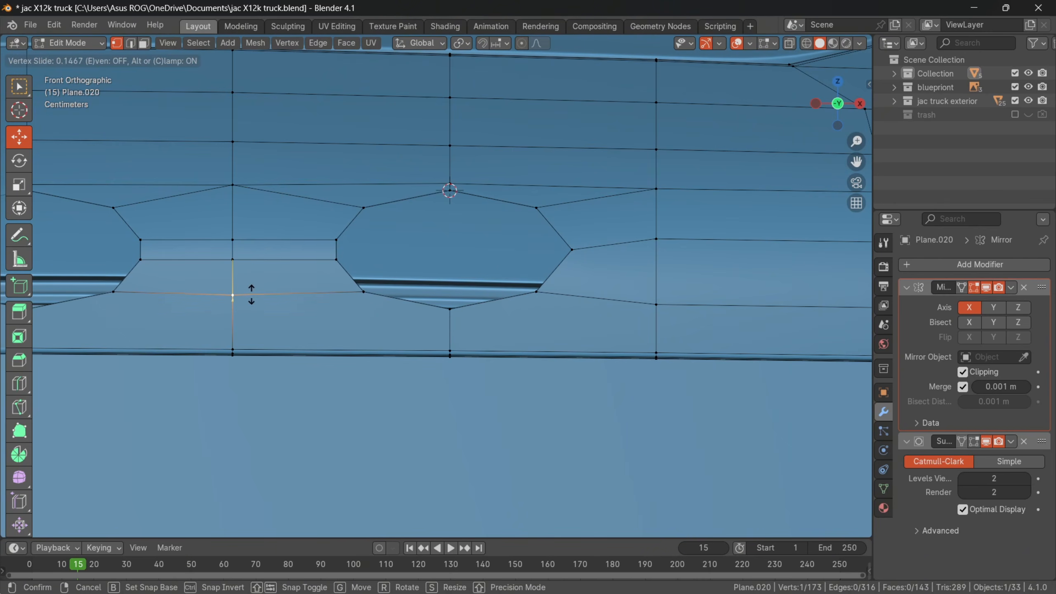
left_click(250, 267)
left_click(425, 324)
- Add a vertical loop cut in the visor's lower rim below the outer opening's lower inner corner and connect it to that corner
scroll(425, 325, "down", 2)
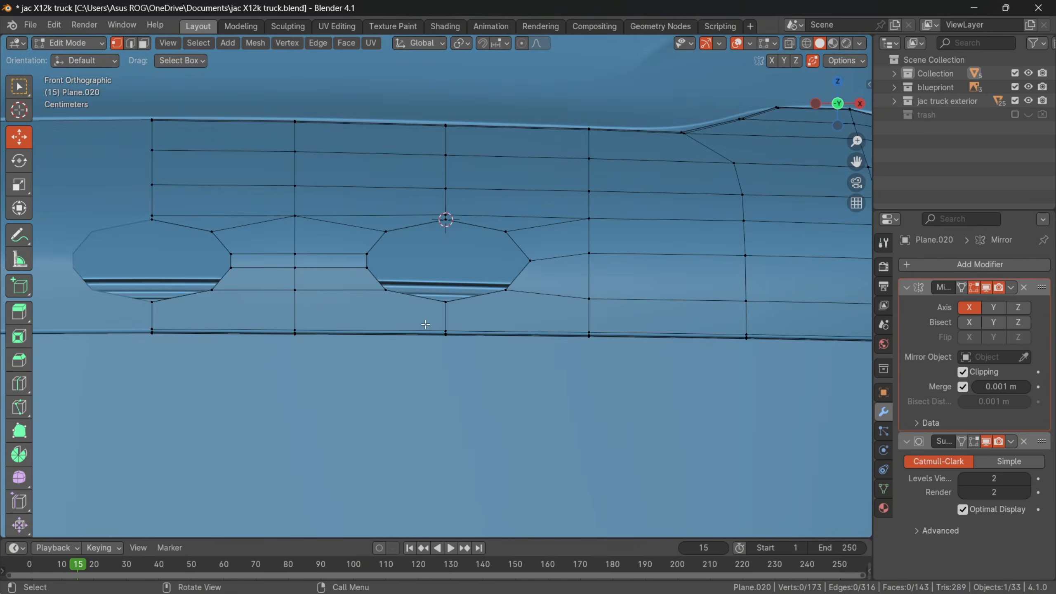
scroll(416, 313, "up", 2)
key("ctrl+r")
left_click(354, 355)
left_click(371, 353)
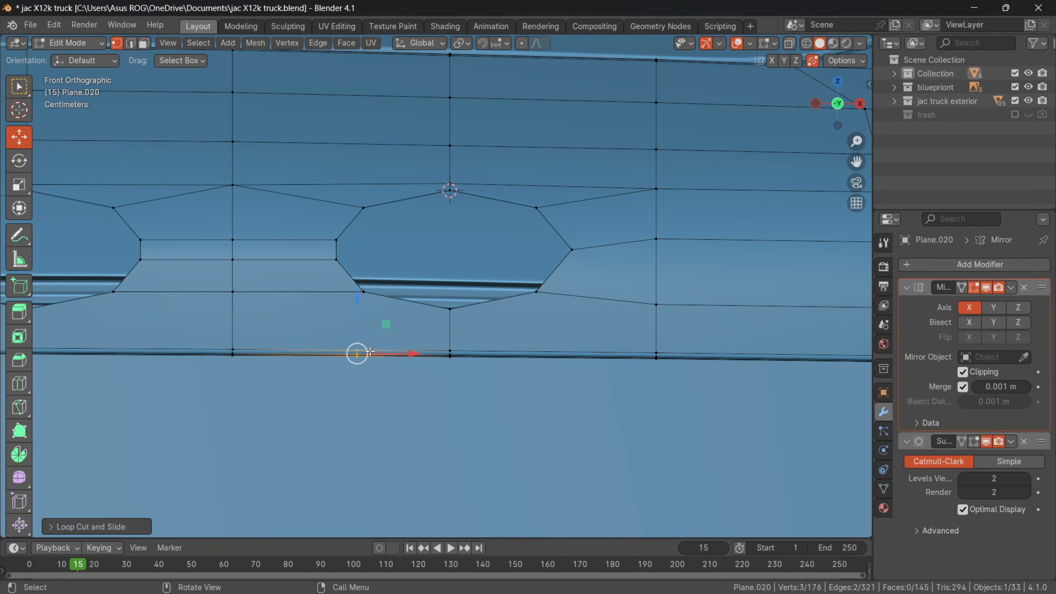
left_click(358, 348)
left_click(364, 298, "shift")
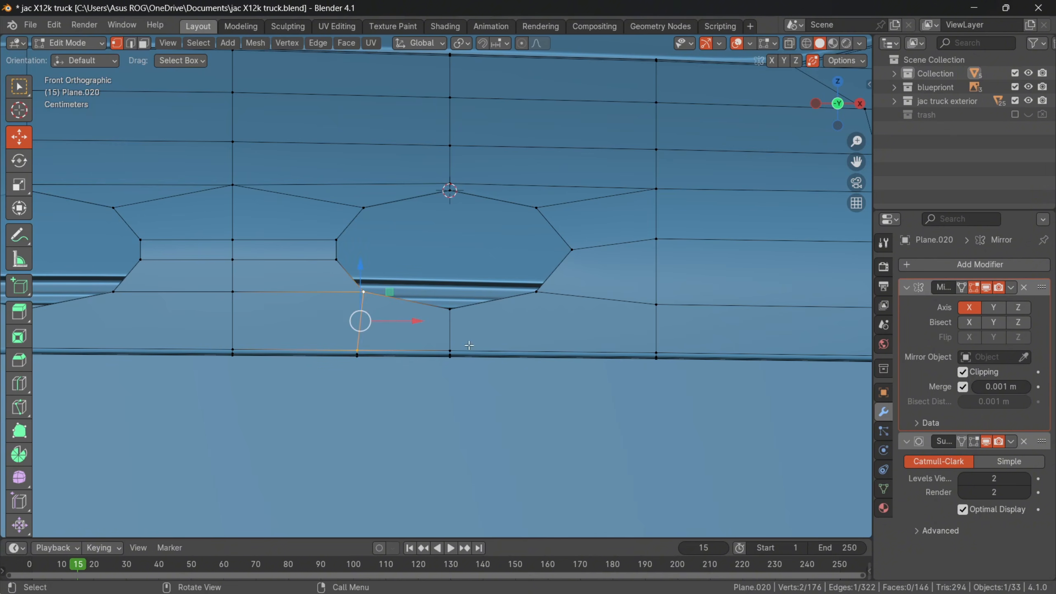
- Add a vertical loop cut in the lower rim below the outer opening's lower outer corner and connect it to that corner
key("alt+a")
key("ctrl+r")
left_click(538, 354)
left_click(527, 352)
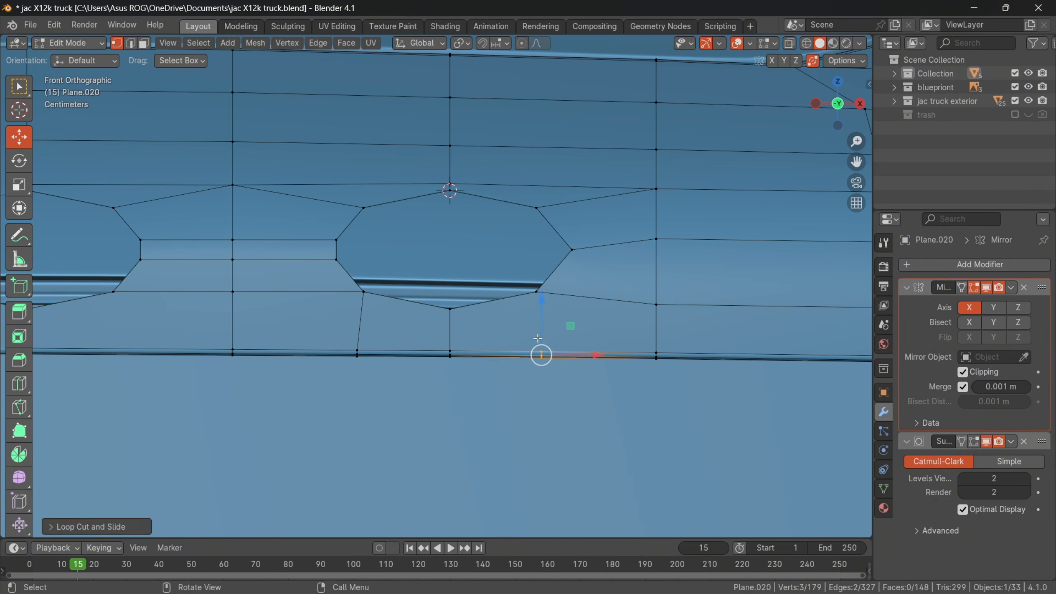
left_click(540, 350)
left_click(536, 302, "shift")
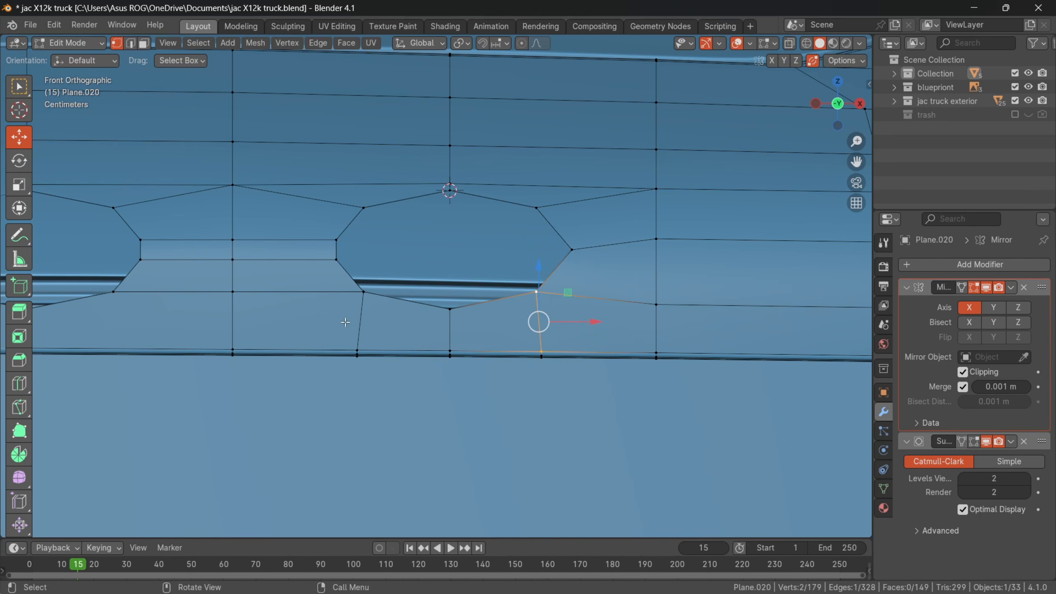
- Add a vertical loop cut in the lower rim below the centre opening's lower corner and connect it to that corner
scroll(345, 322, "down", 2)
key("alt+a")
middle_click_drag(204, 335, 282, 344, "shift")
scroll(282, 344, "up", 1)
key("ctrl+r")
left_click(272, 348)
left_click(256, 337)
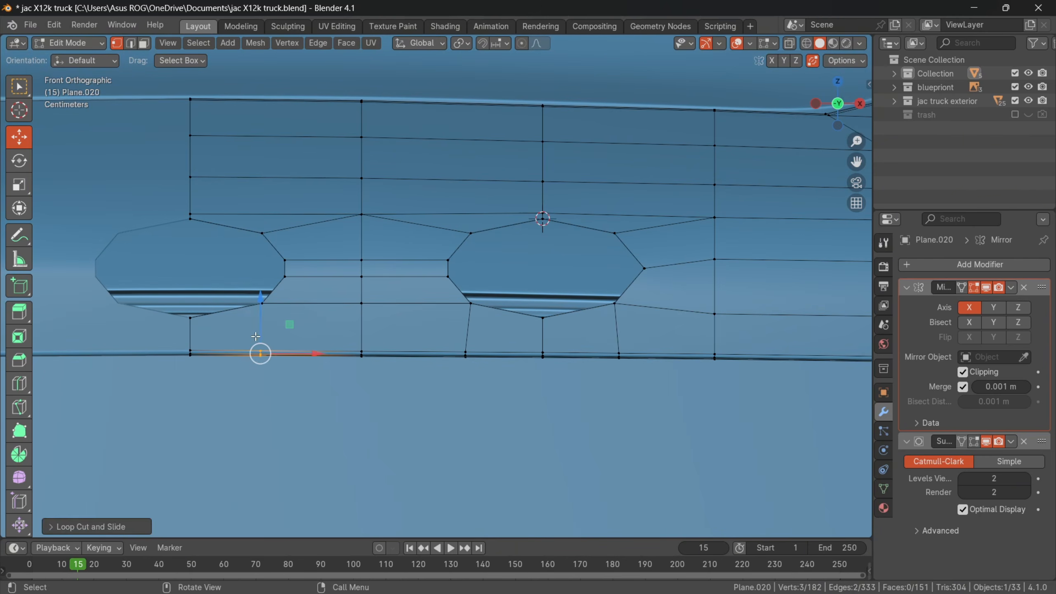
left_click(260, 352)
left_click(271, 308, "shift")
key("j")
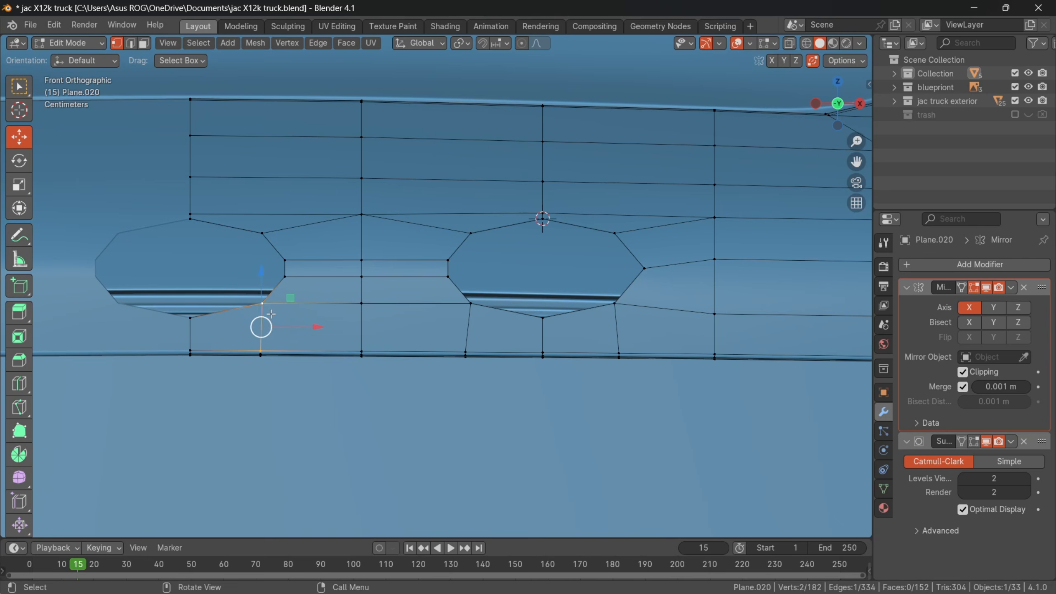
- In top view, move the upper vertex midway between the two openings slightly forward along Y
scroll(376, 324, "down", 2)
key("Tab")
middle_click_drag(421, 269, 349, 316)
key("Tab")
middle_click_drag(503, 238, 443, 299)
key("KP_7")
scroll(474, 216, "up", 1)
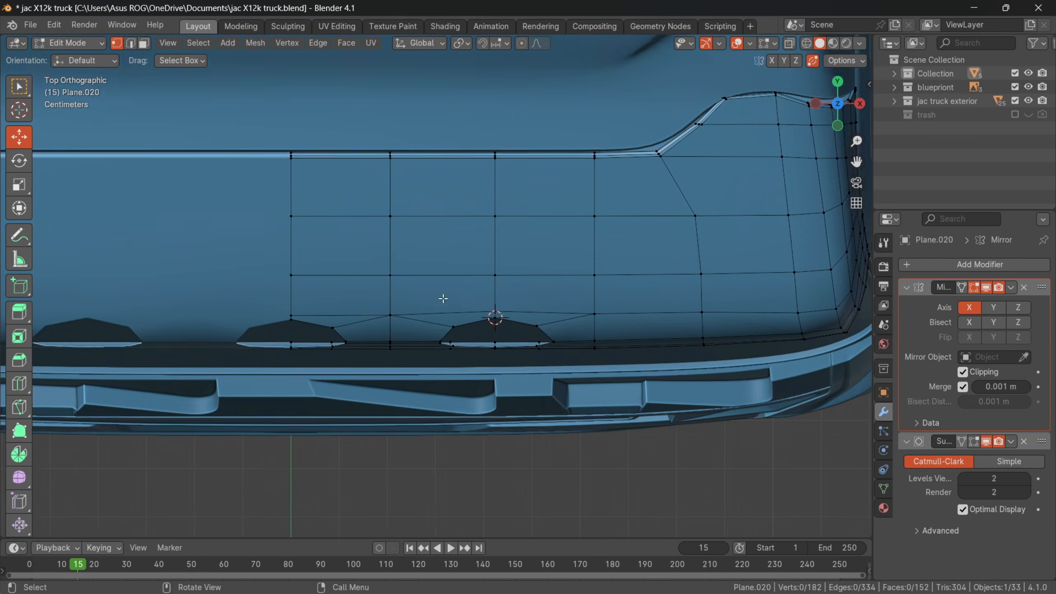
scroll(416, 337, "up", 3)
left_click(360, 325)
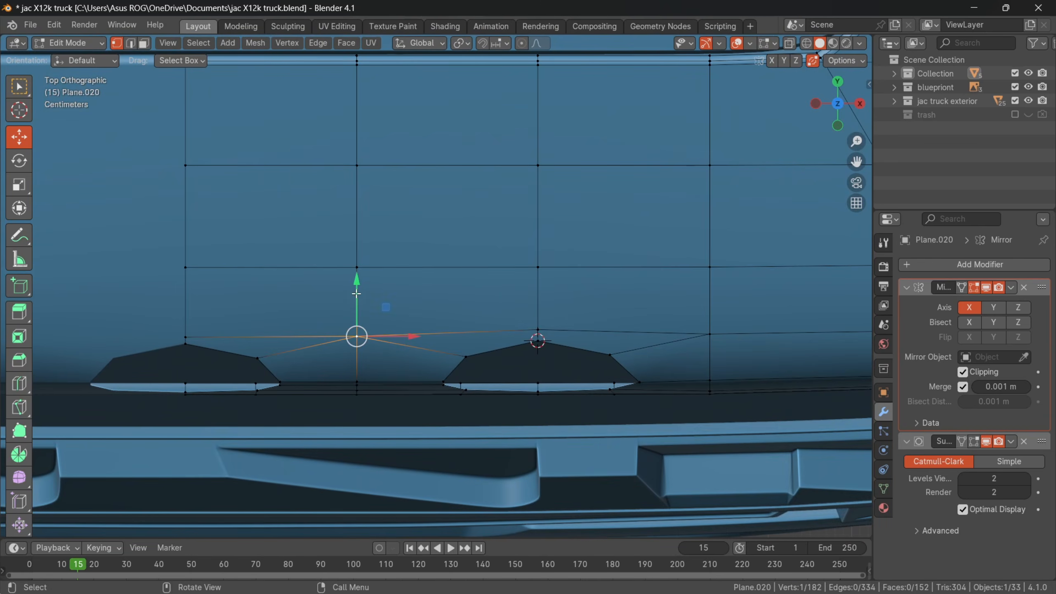
left_click_drag(354, 300, 350, 321)
- Compare the visor's smoothed surface with its mesh around the openings, and examine the whole cab from an angle
key("Tab")
scroll(441, 295, "down", 4)
middle_click_drag(441, 298, 30, 151)
middle_click_drag(312, 318, 453, 360)
scroll(428, 348, "up", 2)
scroll(432, 348, "up", 3)
key("Tab")
scroll(412, 336, "down", 4)
key("Tab")
key("Tab")
scroll(466, 349, "up", 1)
scroll(486, 355, "up", 2)
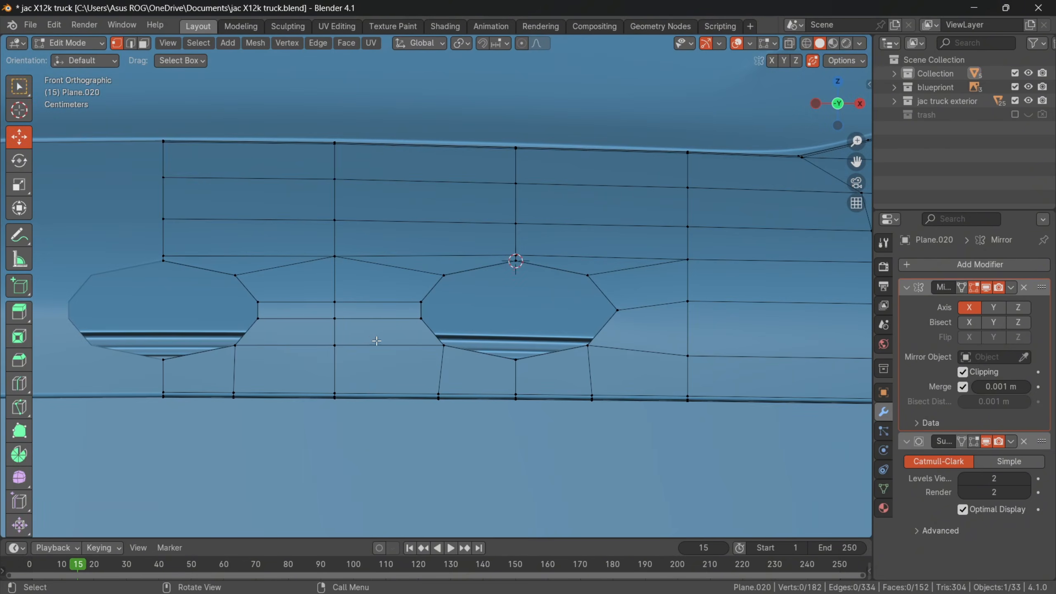
key("Tab")
scroll(358, 320, "down", 7)
middle_click_drag(431, 276, 520, 242)
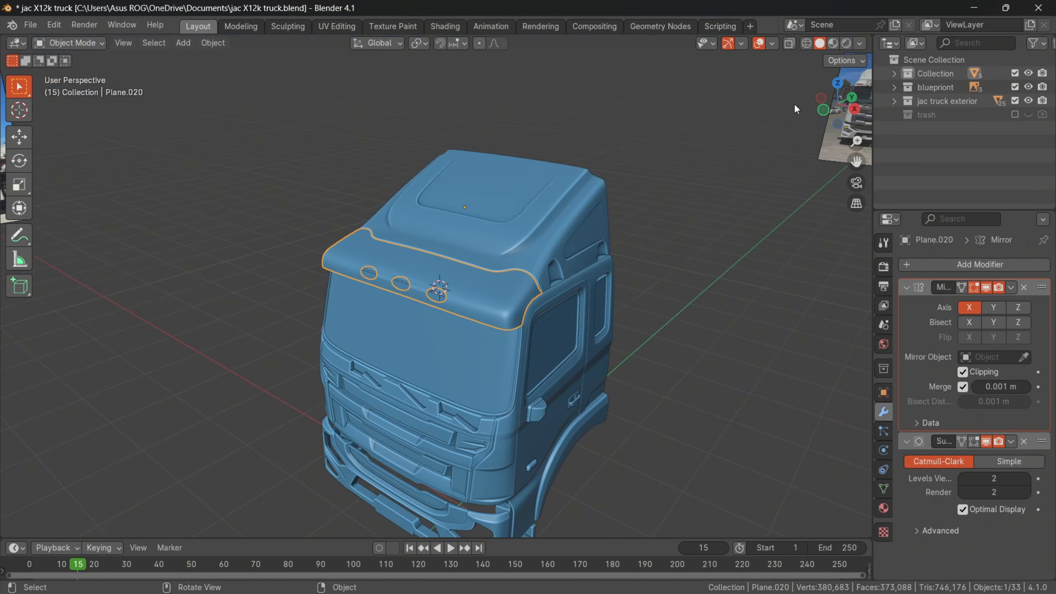
- Enable the trash collection, move Plane.031 from it to Collection, and exclude trash from the view layer again
left_click(1015, 114)
left_click(957, 142)
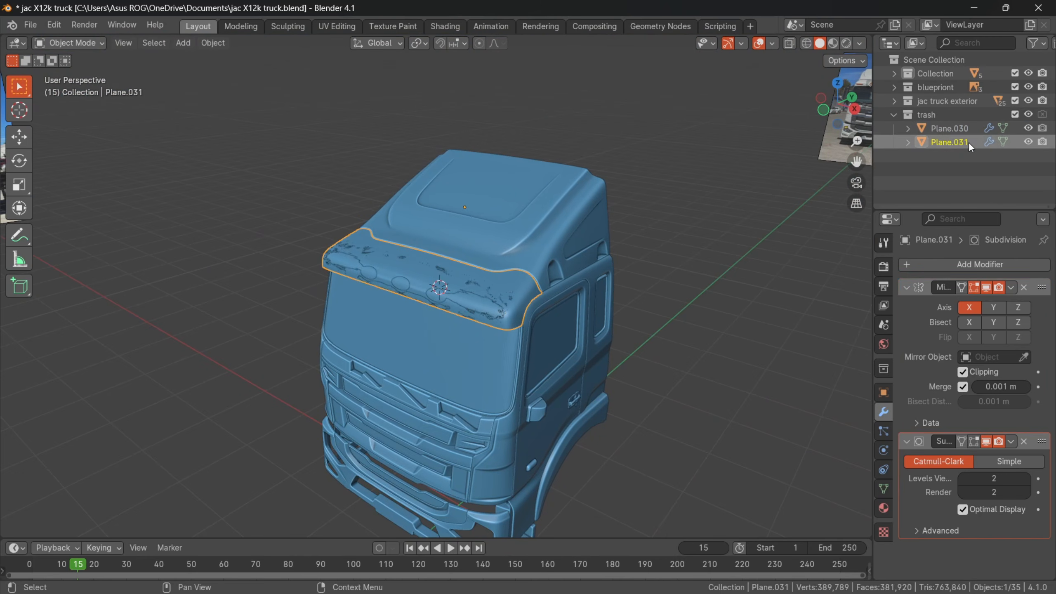
key("m")
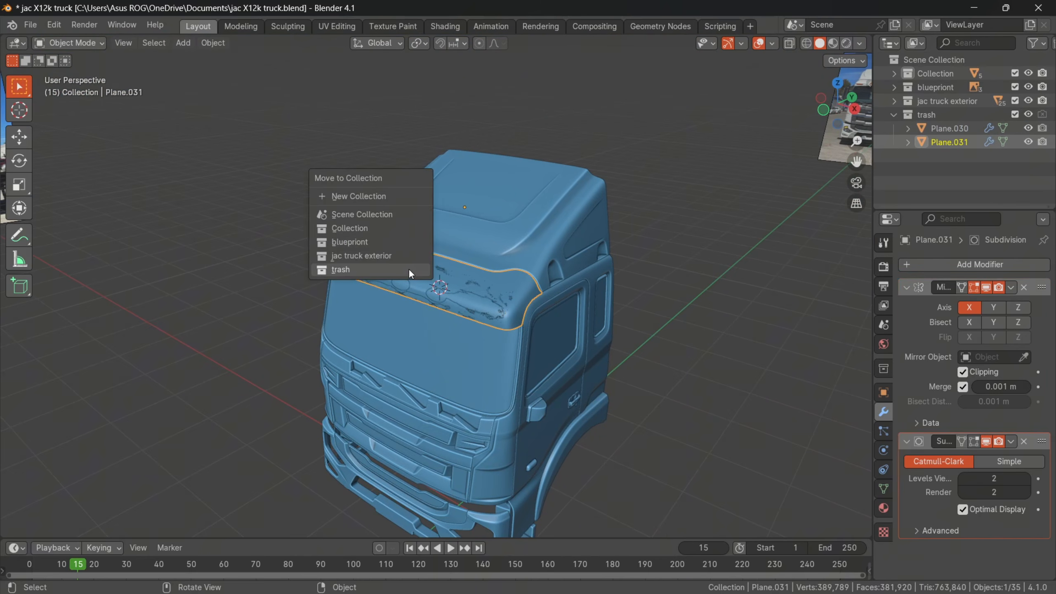
left_click(382, 230)
left_click(1026, 114)
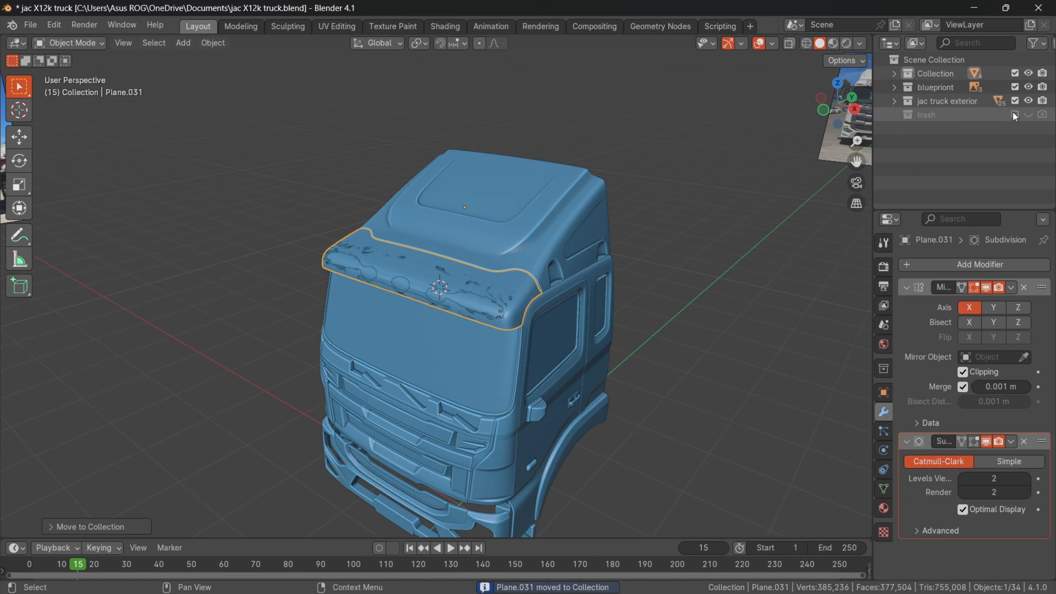
- Add a Shrinkwrap modifier to the visor with the oval openings, Plane.020
scroll(560, 273, "up", 1)
scroll(485, 297, "up", 4)
middle_click_drag(551, 285, 507, 341, "shift")
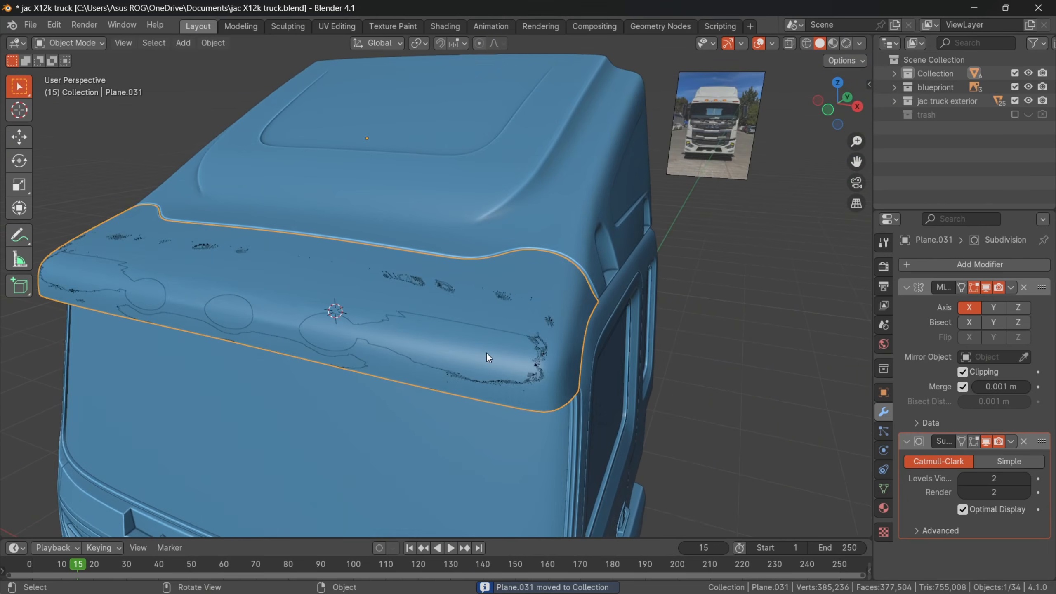
middle_click_drag(577, 307, 425, 245)
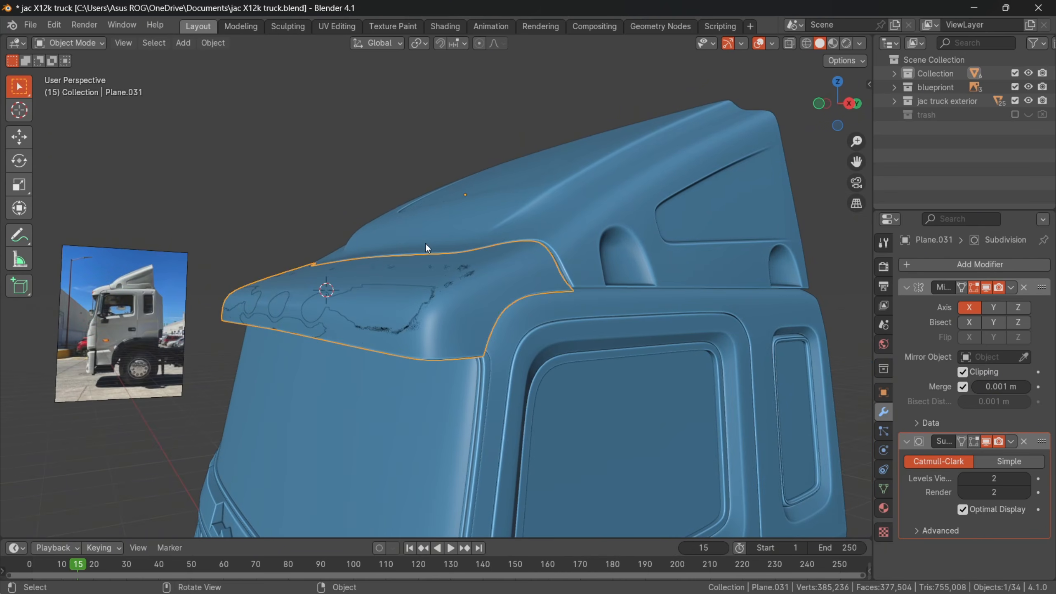
left_click(385, 308)
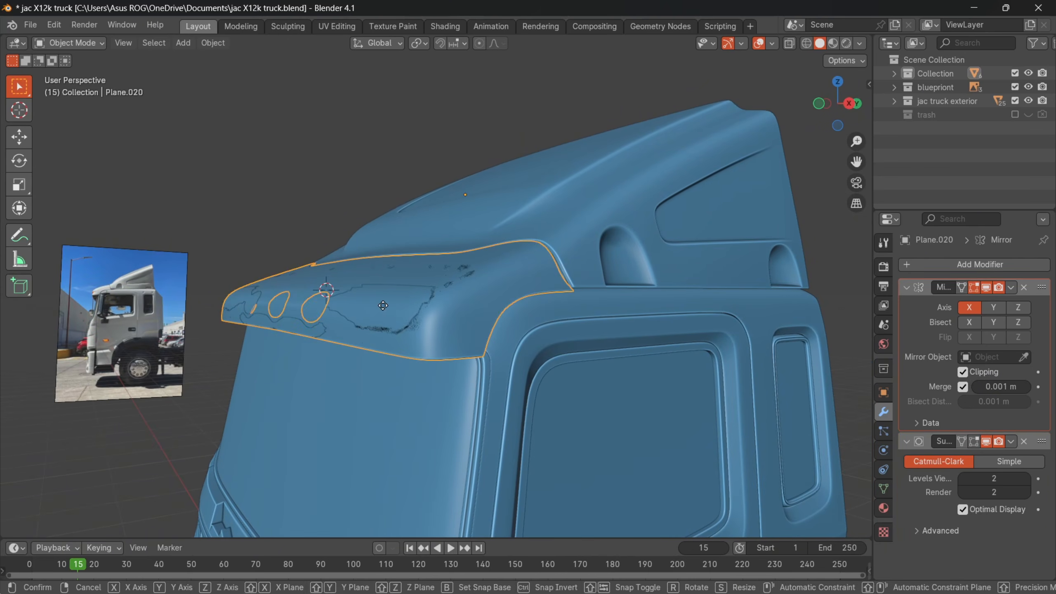
middle_click_drag(342, 184, 432, 266)
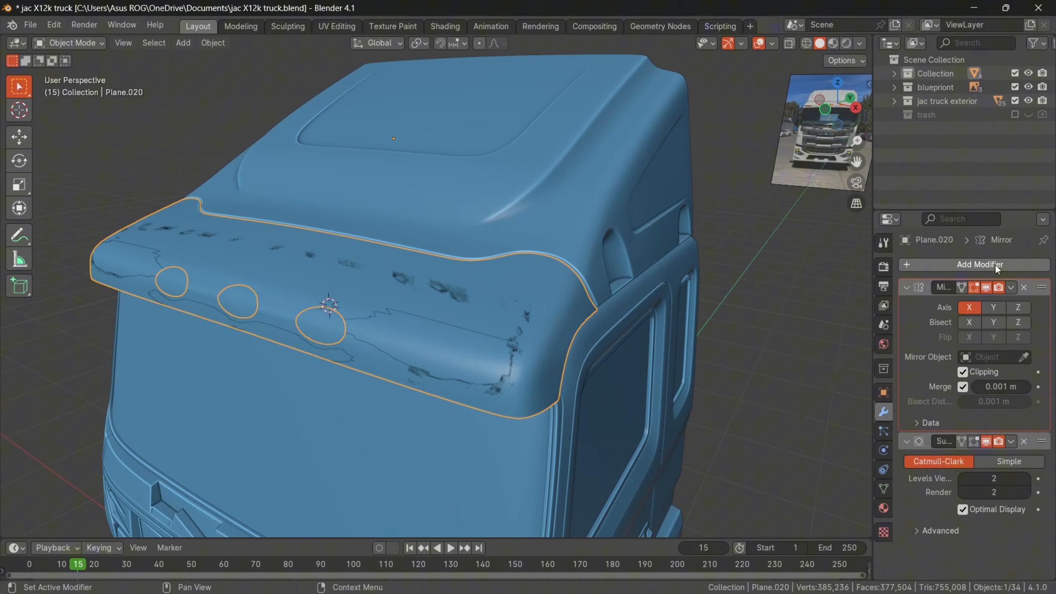
left_click(952, 261)
mouse_move(952, 259)
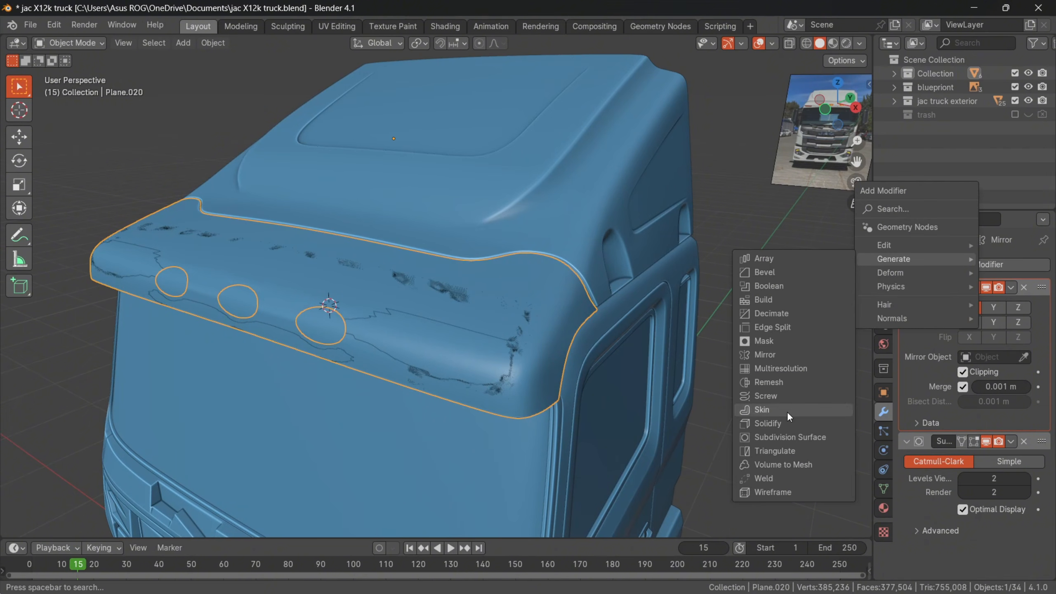
mouse_move(962, 283)
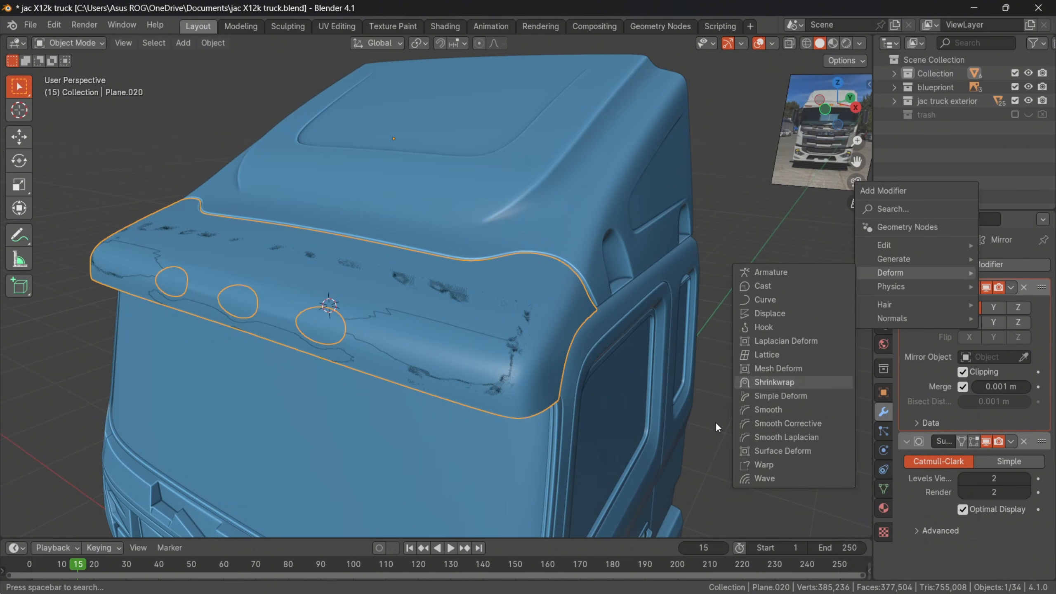
left_click(773, 383)
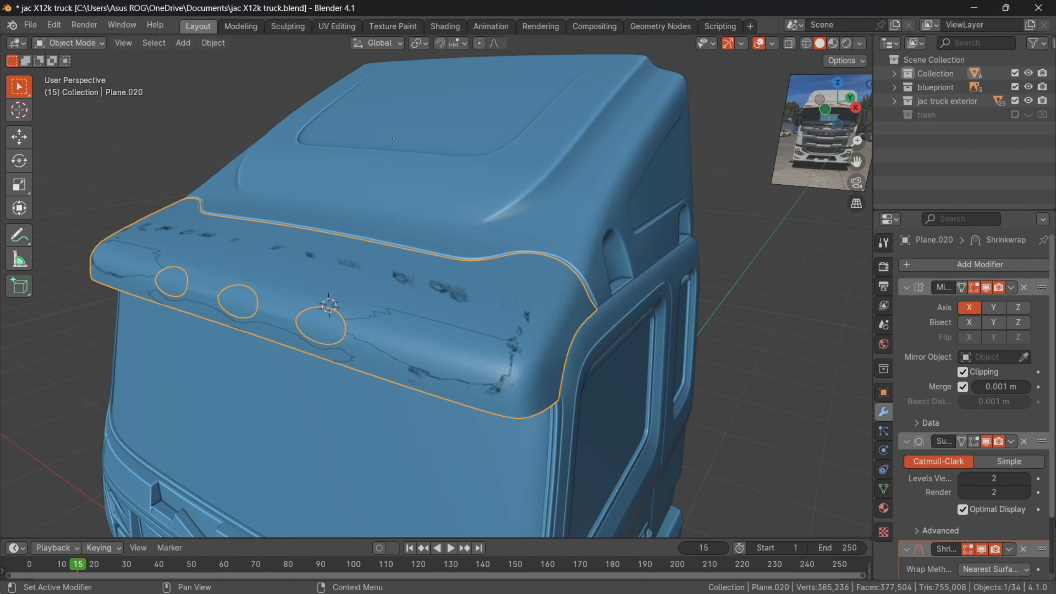
- Move the Shrinkwrap modifier to the top of the visor's modifier stack and set its target to Plane.031
left_click_drag(1048, 550, 1040, 287)
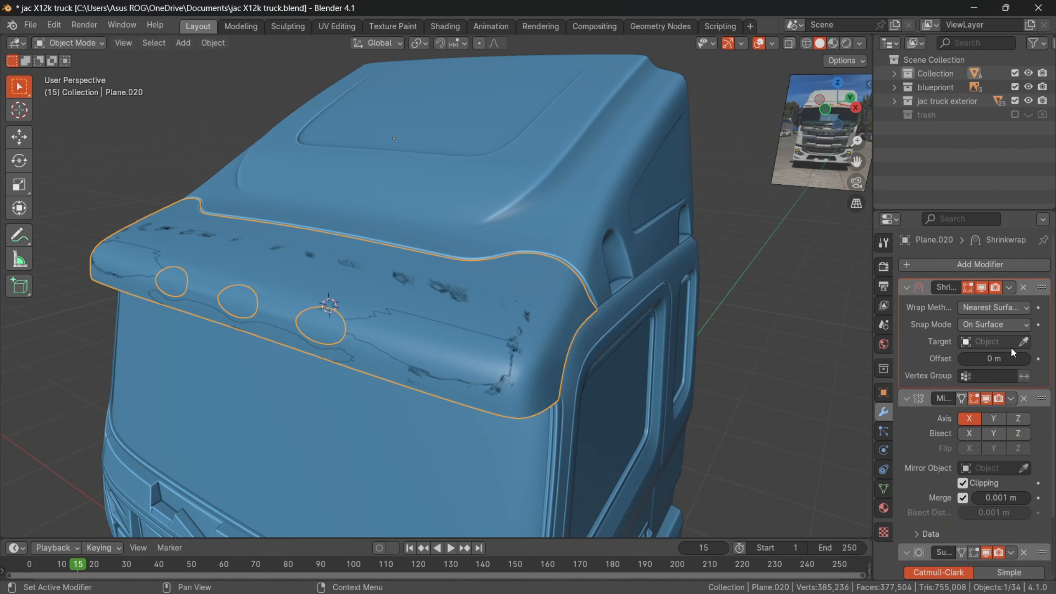
left_click(1023, 343)
left_click(320, 307)
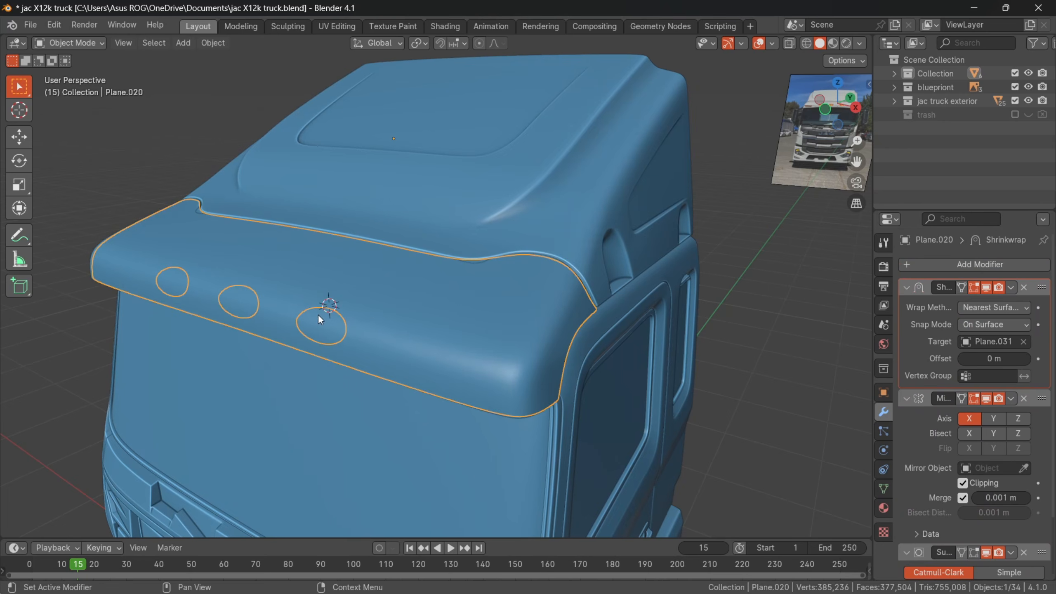
- Inspect the shrinkwrapped visor from the side and apply the Shrinkwrap modifier
middle_click_drag(317, 313, 413, 221)
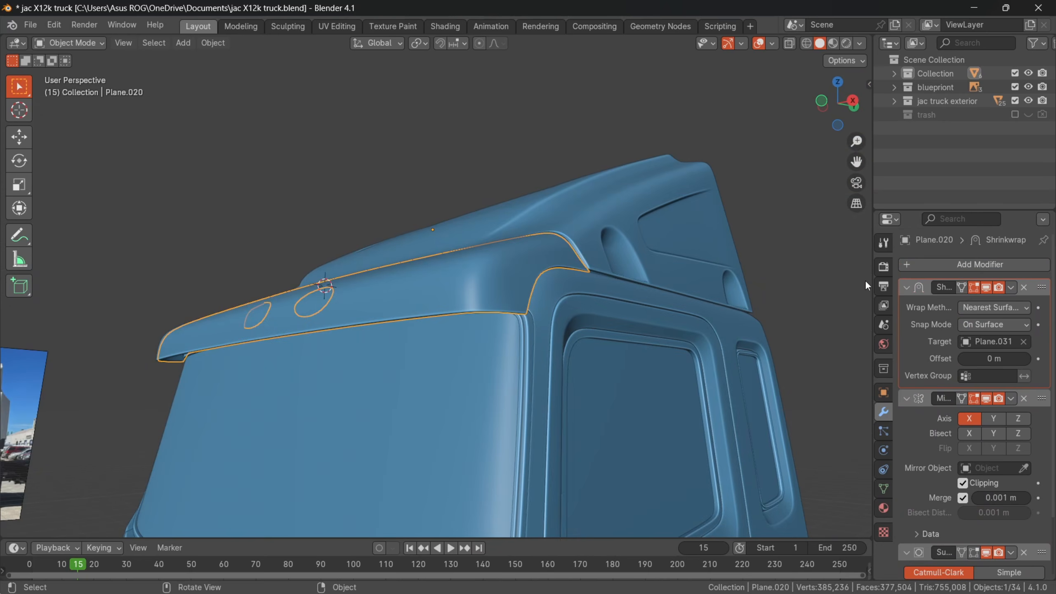
left_click(1011, 287)
left_click(985, 307)
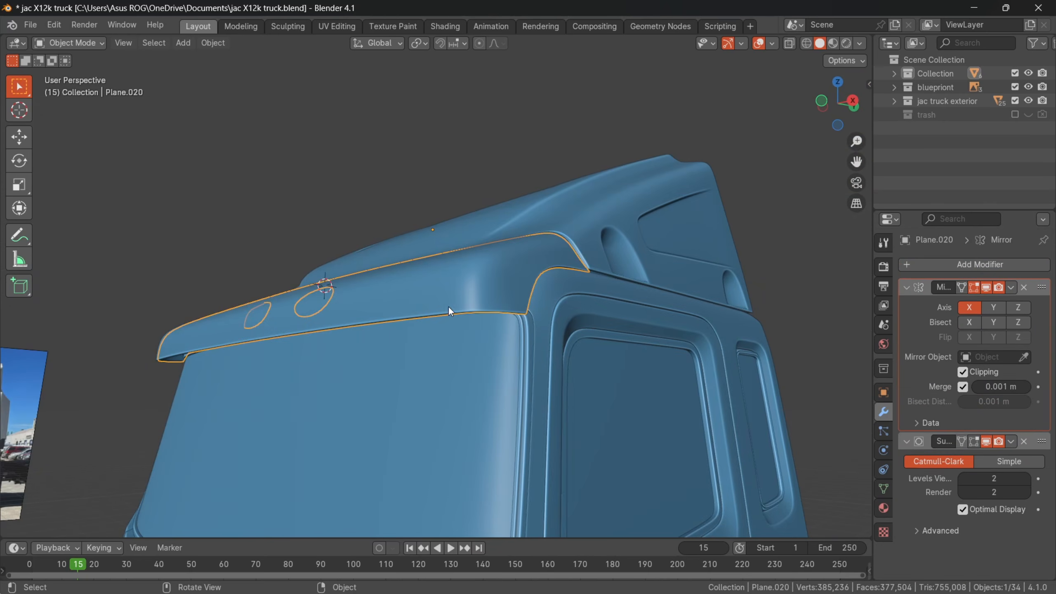
- Examine the visor's surface, underside and oval openings from the front, from below and from above
middle_click_drag(448, 305, 464, 326)
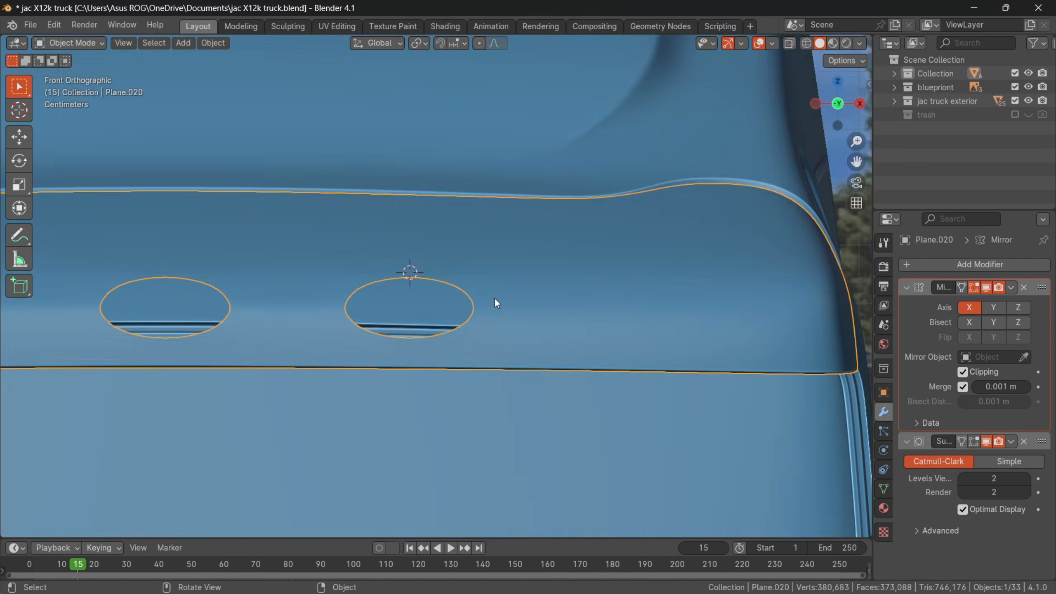
scroll(494, 297, "down", 4)
middle_click_drag(536, 267, 514, 252)
scroll(516, 279, "up", 5)
middle_click_drag(518, 307, 488, 215)
scroll(487, 211, "down", 5)
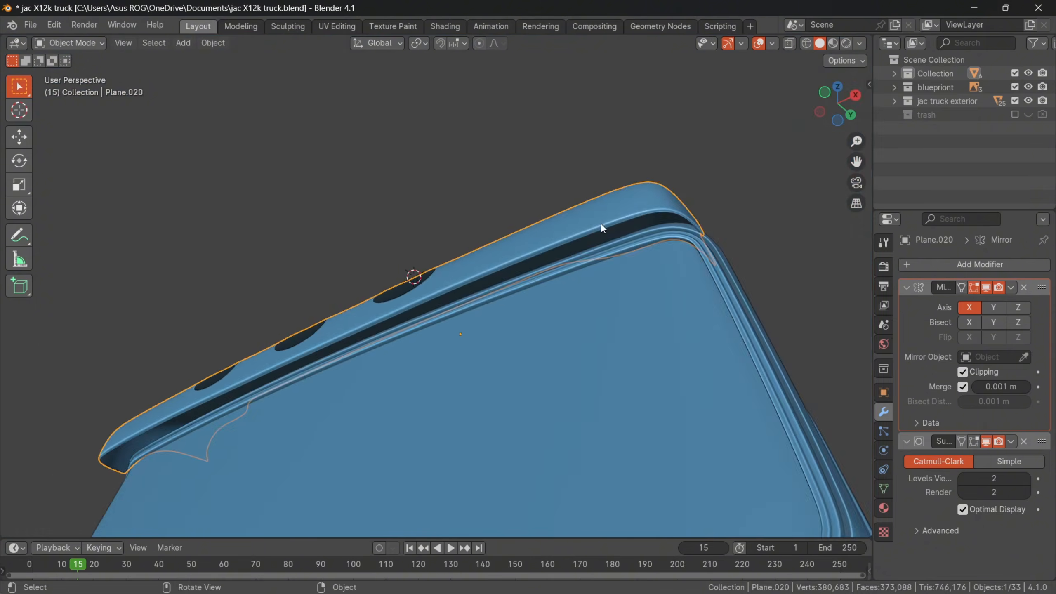
middle_click_drag(600, 223, 523, 248, "alt")
scroll(523, 248, "up", 3)
key("alt+a")
scroll(612, 288, "up", 1)
middle_click_drag(534, 295, 482, 286, "shift")
scroll(457, 279, "up", 4)
left_click(457, 280)
scroll(490, 277, "down", 3)
scroll(431, 275, "up", 1)
middle_click_drag(553, 260, 706, 222, "shift")
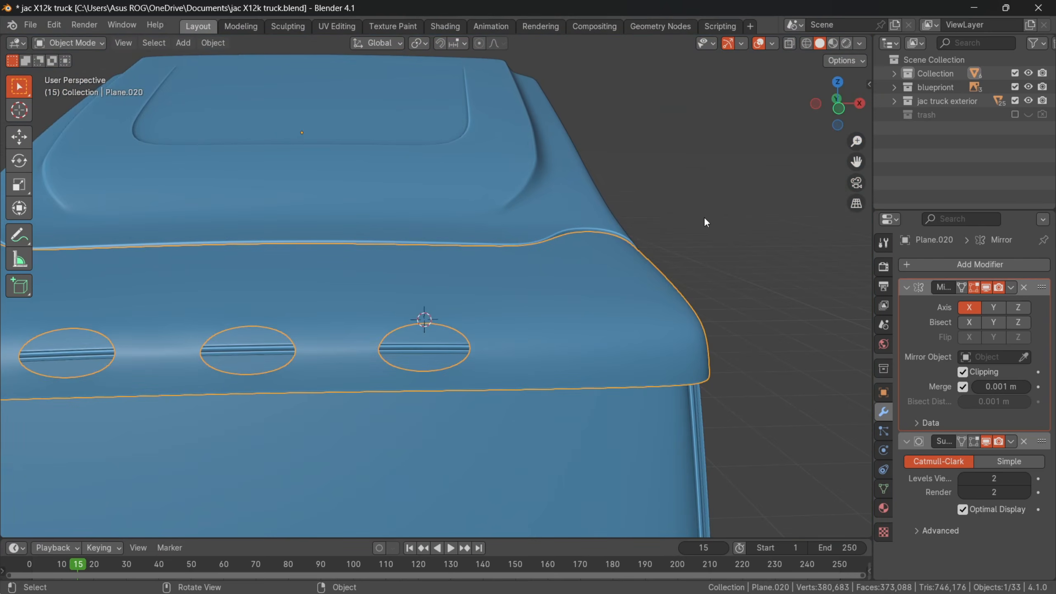
- Unhide all objects and move the original visor without openings, Plane.031, to the trash collection
key("alt+h")
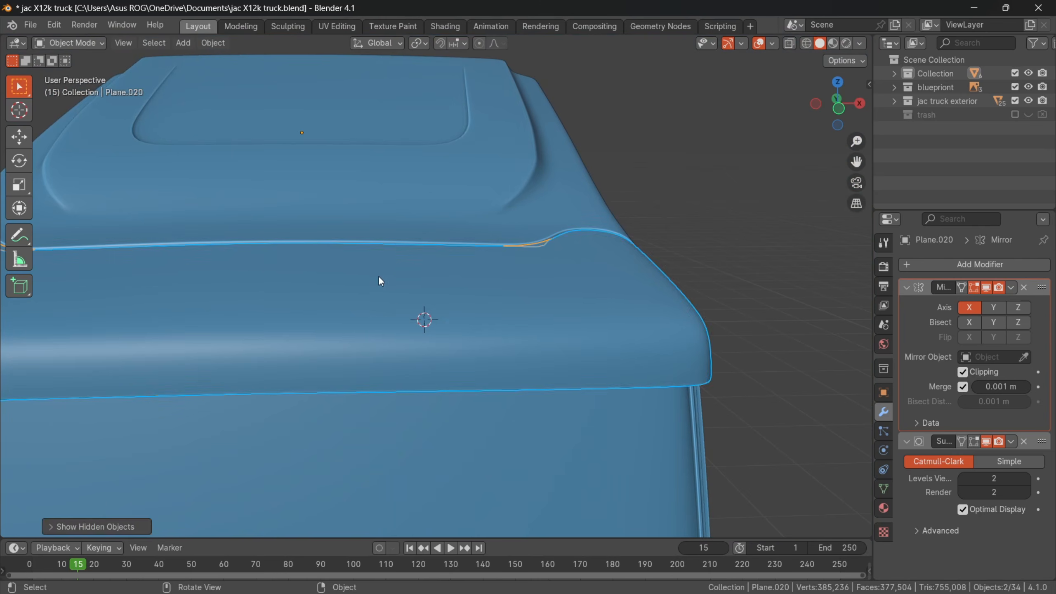
middle_click_drag(389, 294, 456, 316)
left_click(428, 290)
left_click(456, 317)
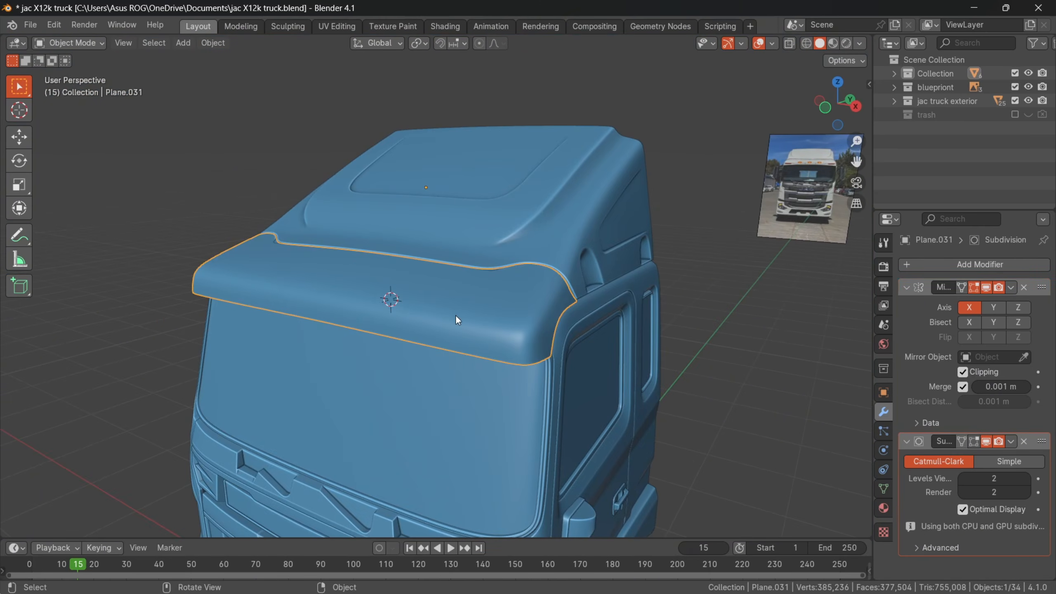
key("m")
left_click(435, 347)
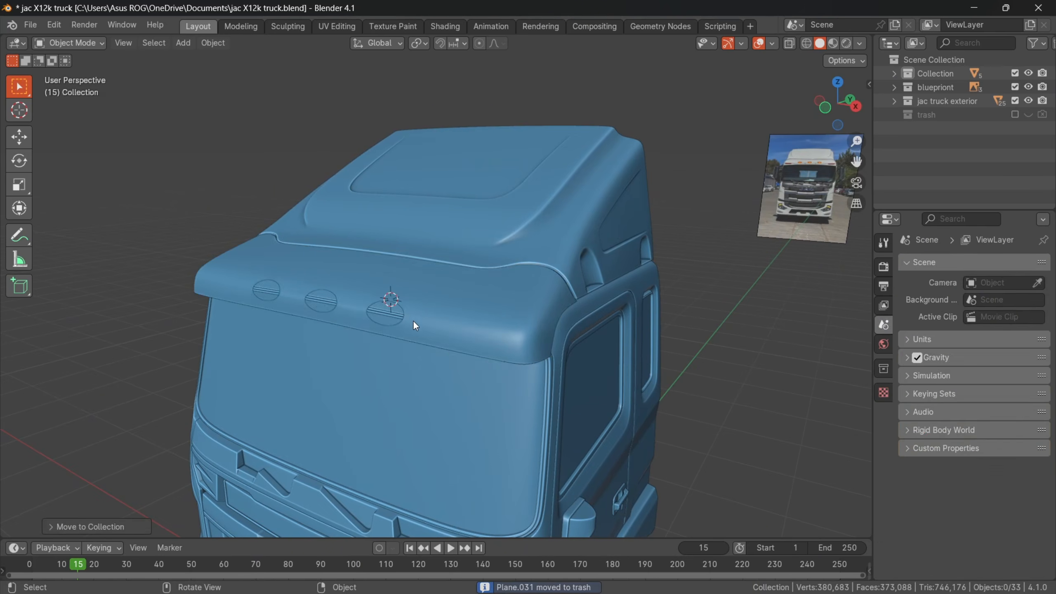
- Compare the visor's oval openings from the front with the marker lights and connecting groove in the reference photo
scroll(409, 304, "up", 1)
left_click(409, 303)
key("KP_1")
middle_click_drag(409, 304, 451, 268, "shift")
scroll(385, 265, "up", 4)
middle_click_drag(385, 265, 456, 268, "shift")
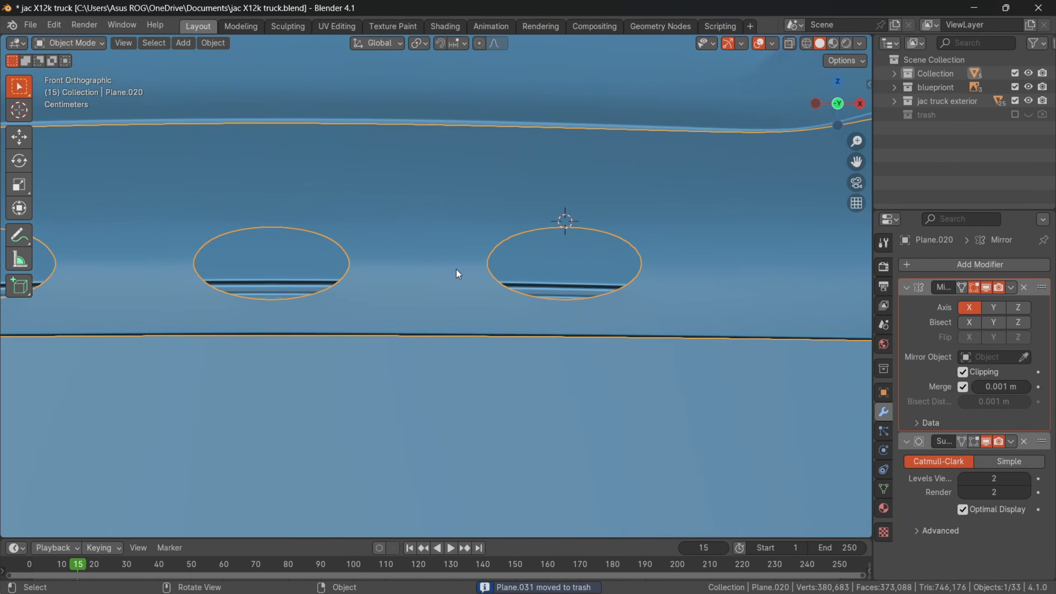
scroll(456, 268, "down", 3)
mouse_move(611, 592)
left_click(705, 581)
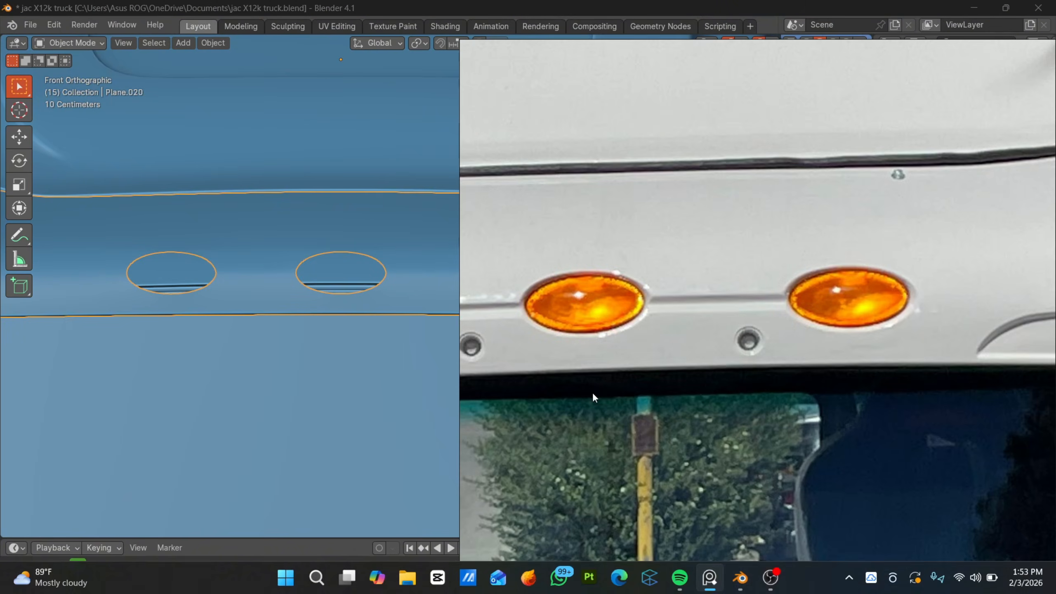
scroll(660, 294, "up", 5)
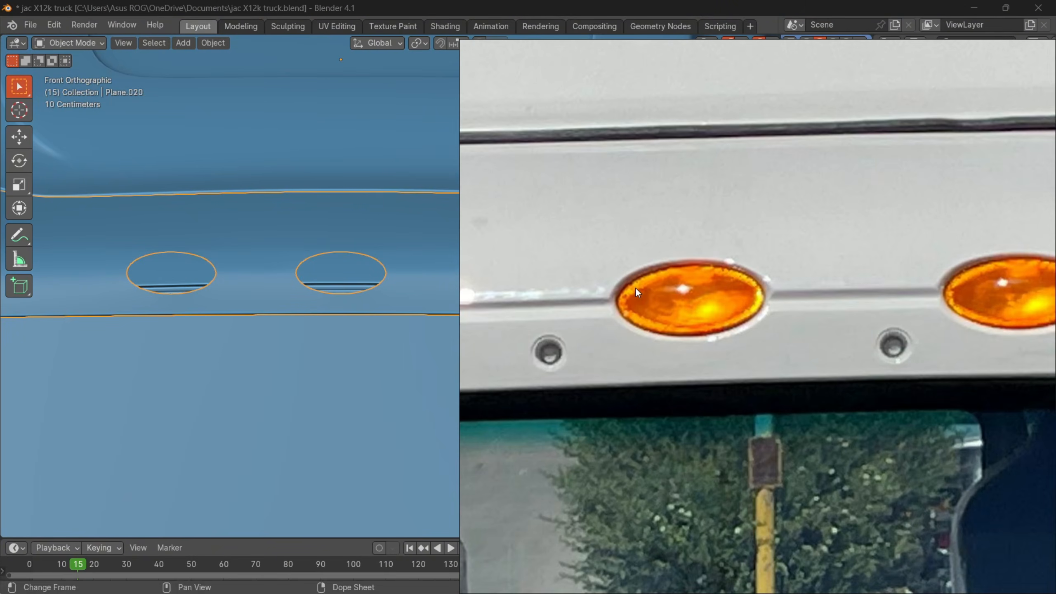
scroll(612, 290, "up", 1)
scroll(665, 303, "down", 1)
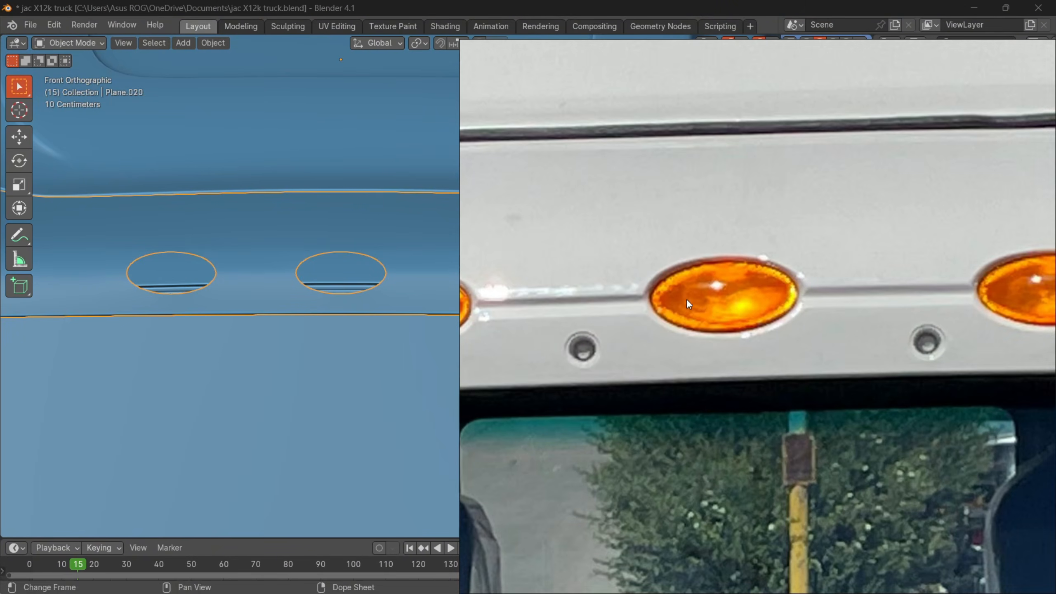
middle_click_drag(659, 302, 692, 302)
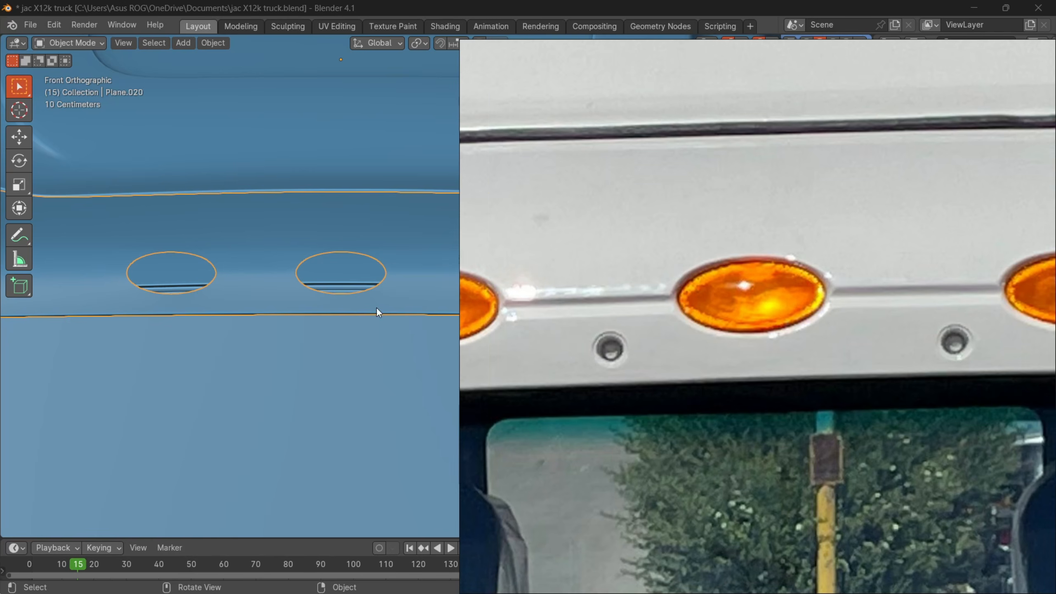
- Fill the complete oval opening beside the visor's centre with a single face
left_click(272, 275)
scroll(286, 277, "down", 1)
key("Tab")
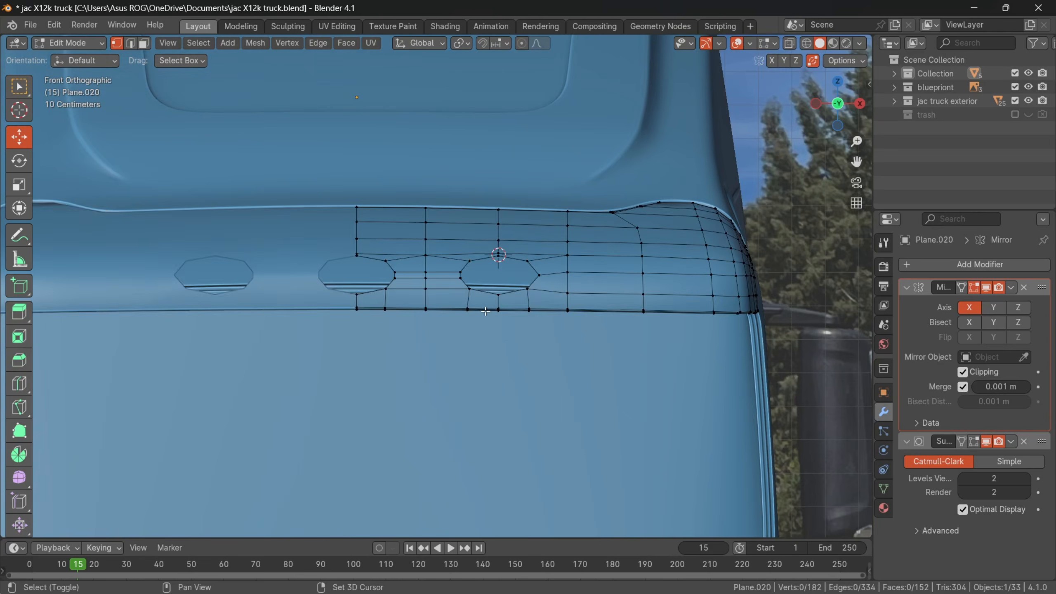
scroll(497, 306, "up", 4)
middle_click_drag(572, 294, 480, 317, "shift")
left_click(440, 288, "alt")
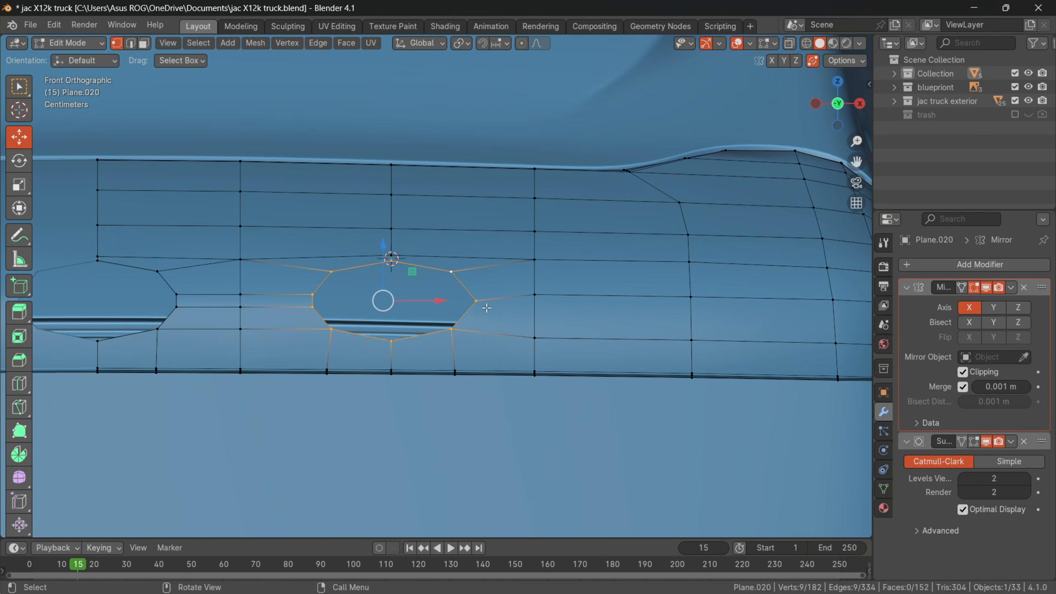
key("f")
- Fill the half oval opening at the visor's mirror centreline with a face from its six border vertices
scroll(458, 311, "up", 2)
middle_click_drag(394, 314, 622, 321, "shift")
scroll(622, 321, "down", 1)
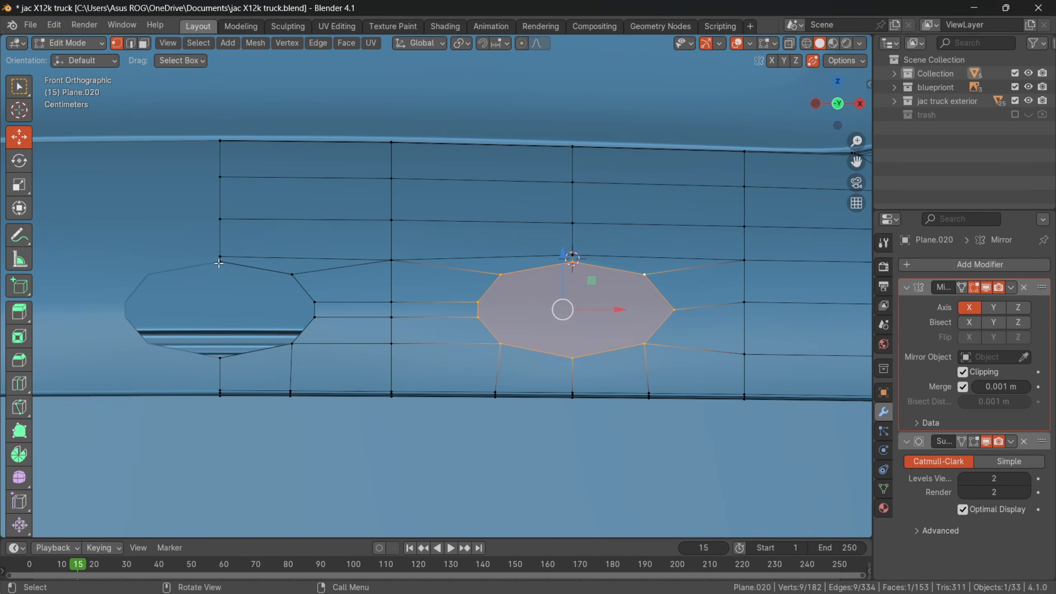
left_click(208, 262)
left_click(220, 358, "shift")
left_click(293, 345, "shift")
left_click(315, 317, "shift")
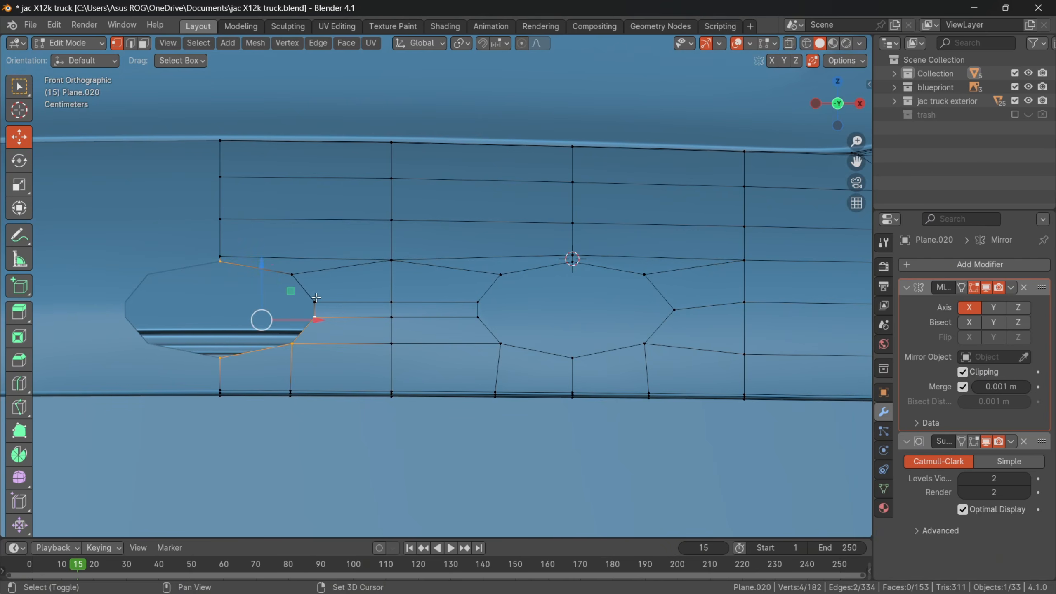
left_click(315, 302, "shift")
left_click(304, 281, "shift")
key("f")
key("alt+a")
scroll(439, 319, "down", 2)
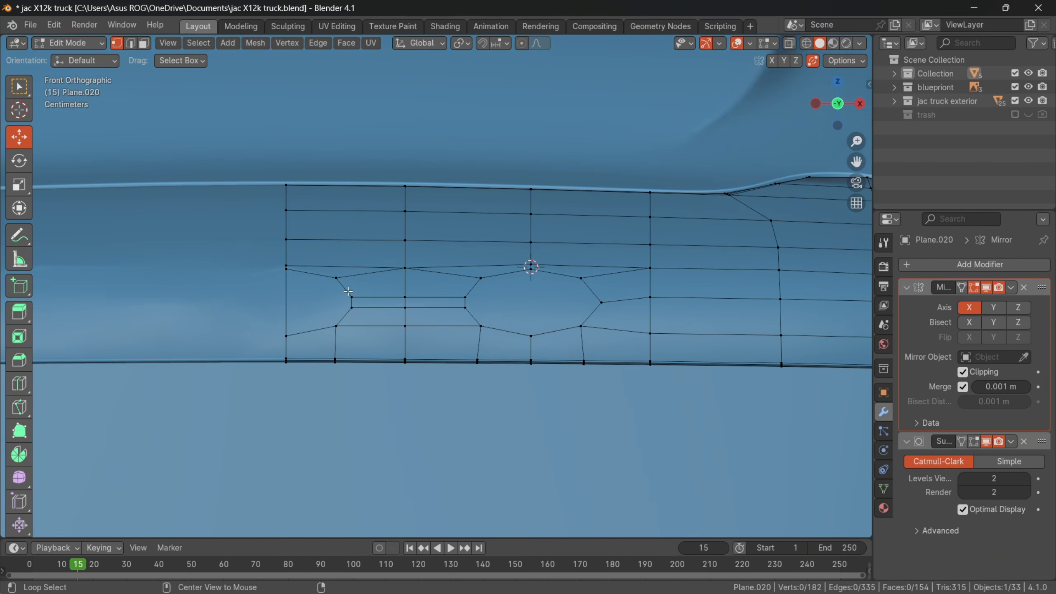
- Inset the two filled oval faces and the groove faces connecting them by about 0.006 m with Boundary off
left_click(323, 288, "alt")
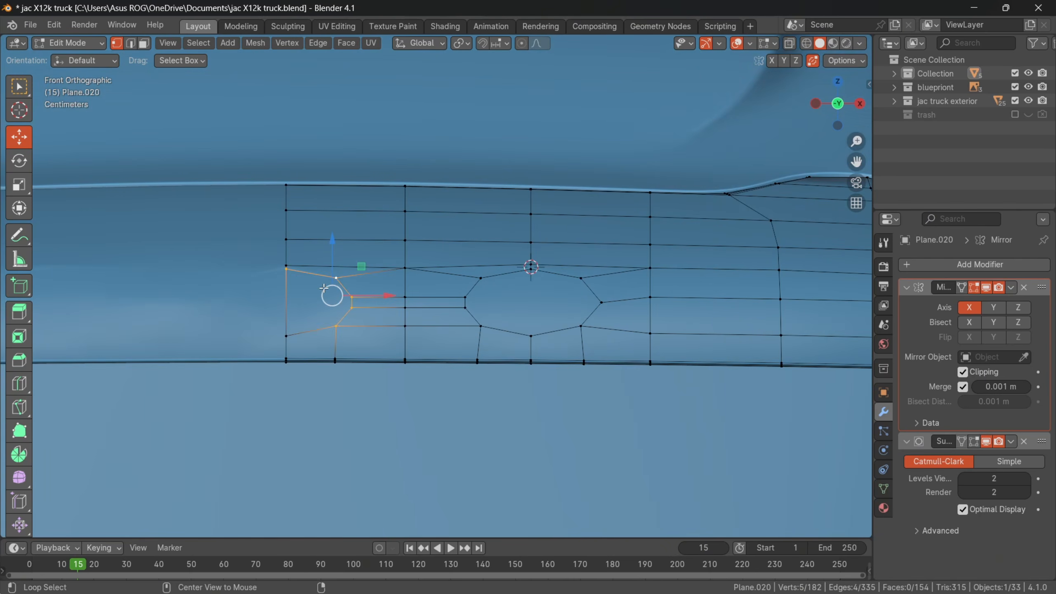
left_click(143, 43)
left_click(333, 323)
left_click(392, 299, "shift")
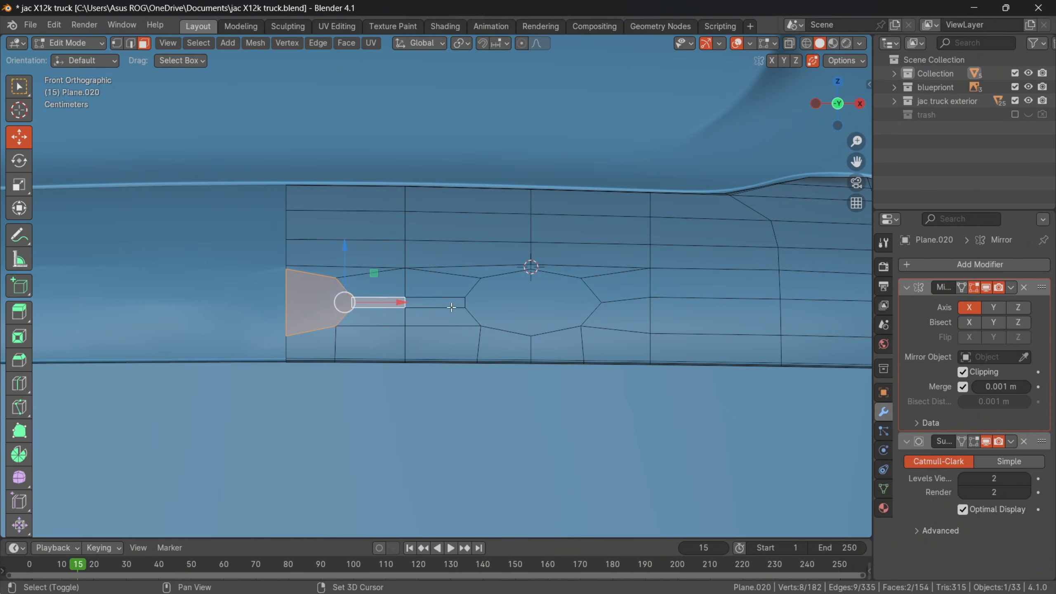
left_click(435, 303, "shift")
left_click(520, 308, "shift")
scroll(616, 315, "down", 2)
middle_click_drag(617, 315, 636, 284, "shift")
scroll(521, 330, "up", 2)
scroll(636, 283, "up", 2)
key("i")
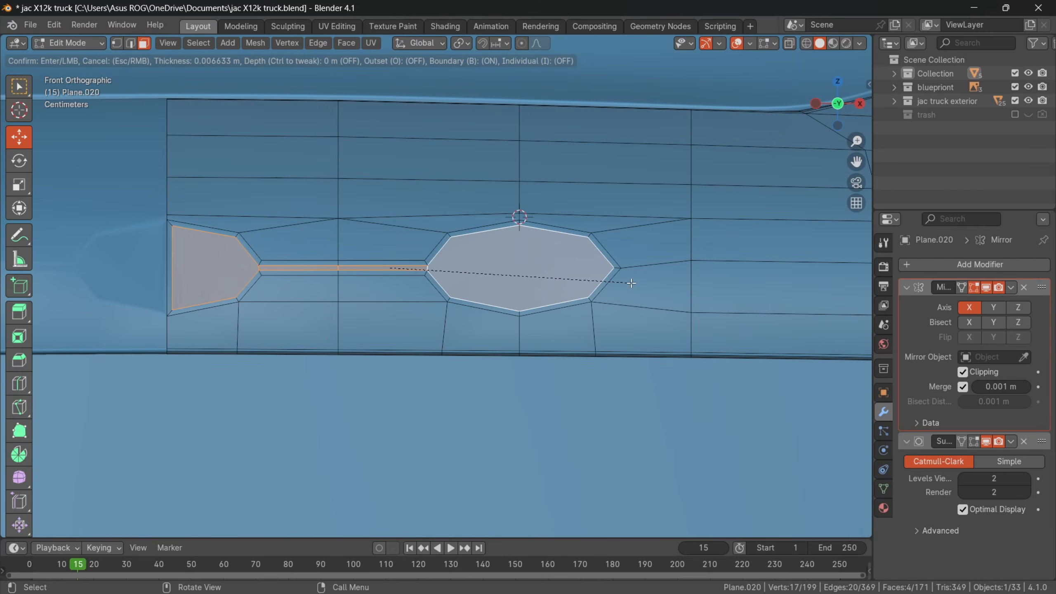
key("b")
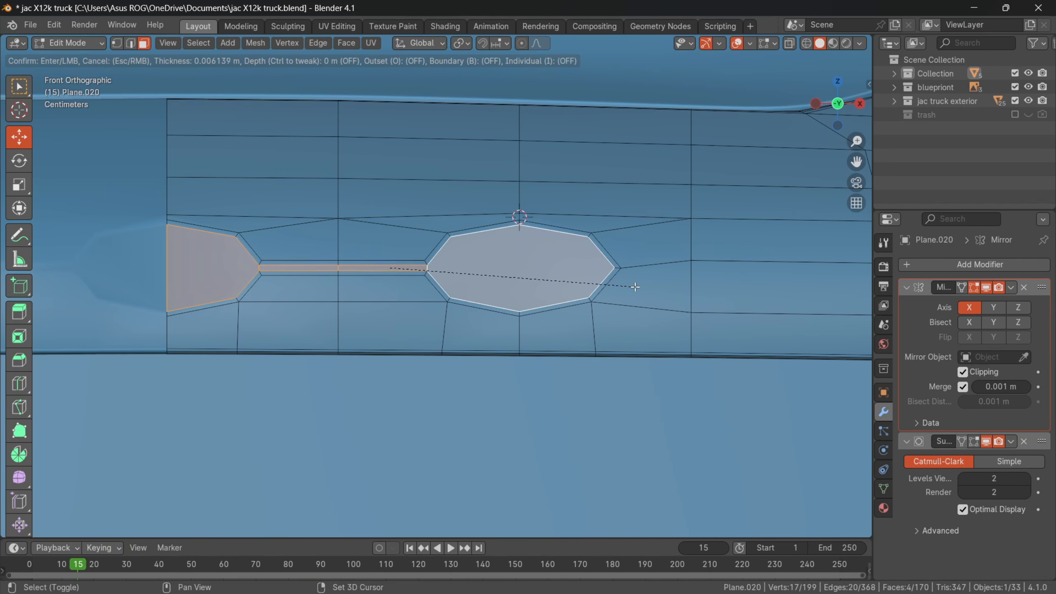
left_click(634, 287)
- Push the inset oval and groove faces slightly inward along Y and delete those faces
middle_click_drag(635, 287, 559, 335)
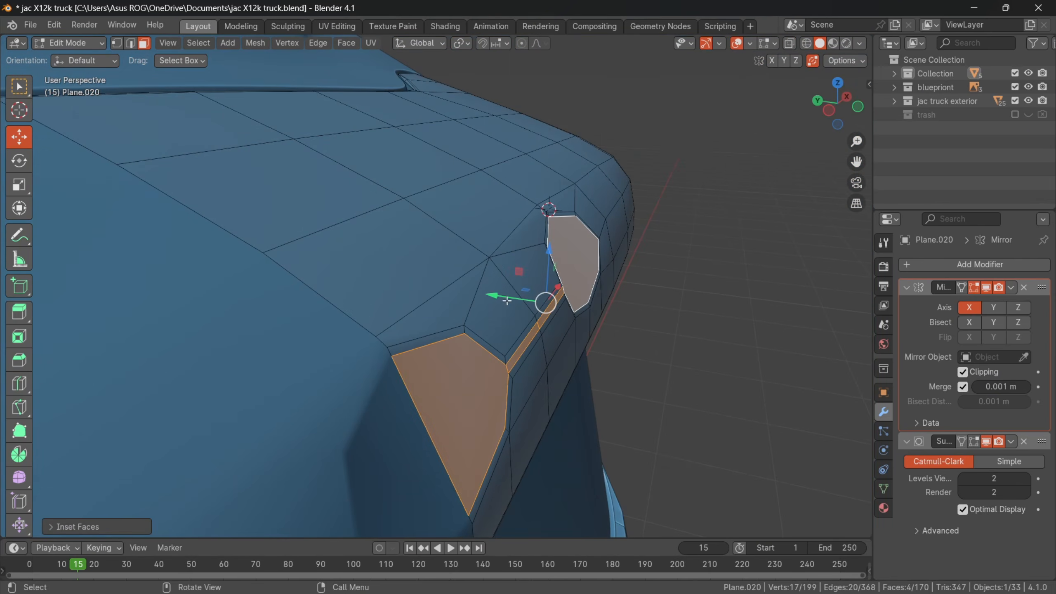
mouse_move(507, 300)
left_mouse_down()
mouse_move(484, 296)
mouse_move(514, 297)
left_mouse_up()
middle_click_drag(514, 298, 555, 323)
key("x")
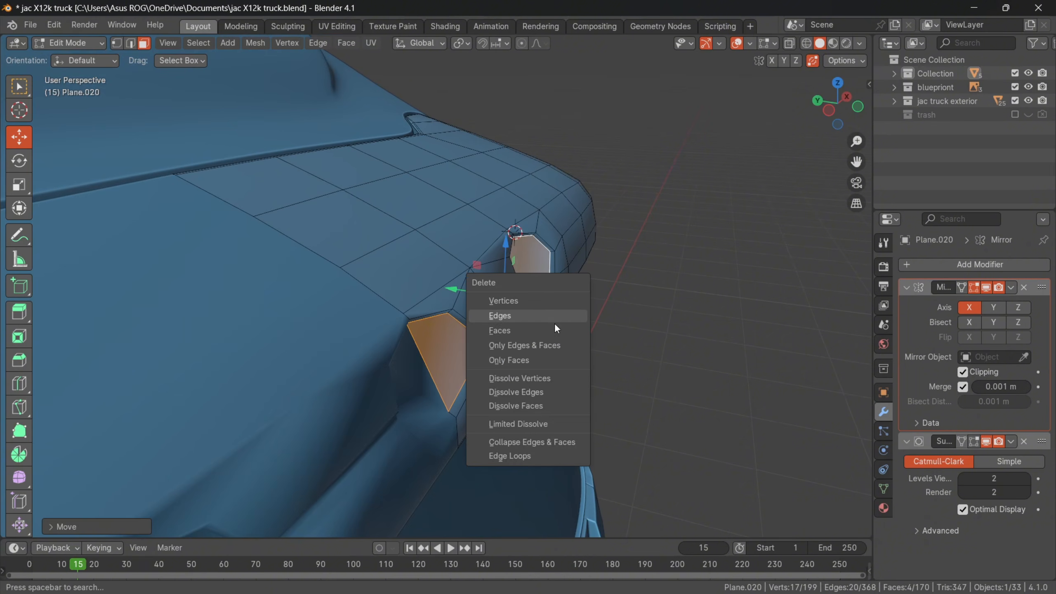
left_click(571, 330)
middle_click_drag(622, 328, 553, 316)
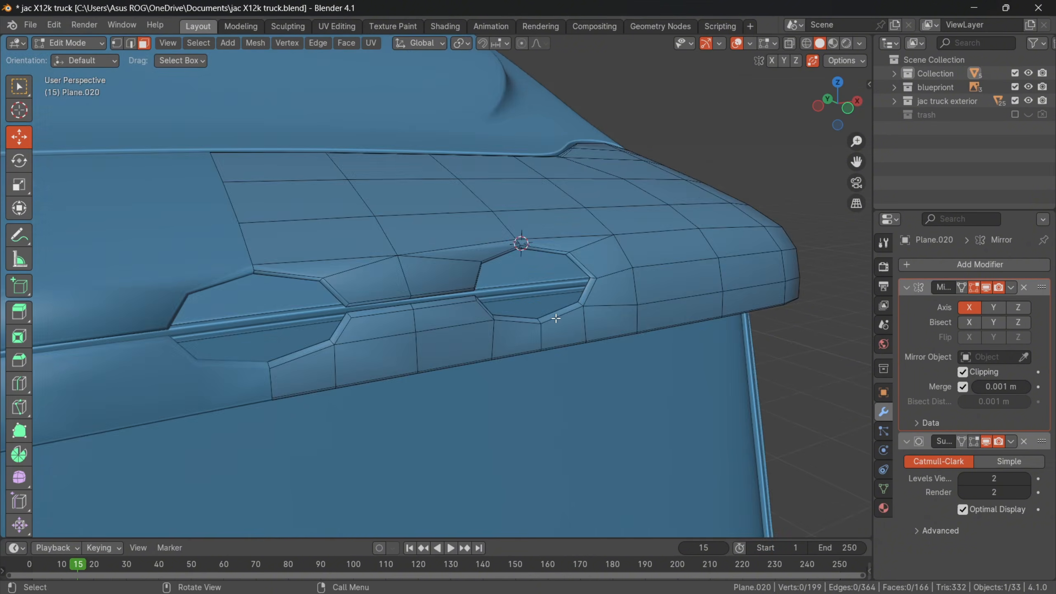
- Inspect the smoothed visor openings and compare their corners and groove with the reference photo
key("Tab")
scroll(523, 279, "down", 3)
middle_click_drag(522, 278, 538, 329)
scroll(453, 319, "up", 3)
key("KP_1")
scroll(537, 329, "up", 1)
mouse_move(637, 570)
left_click(709, 577)
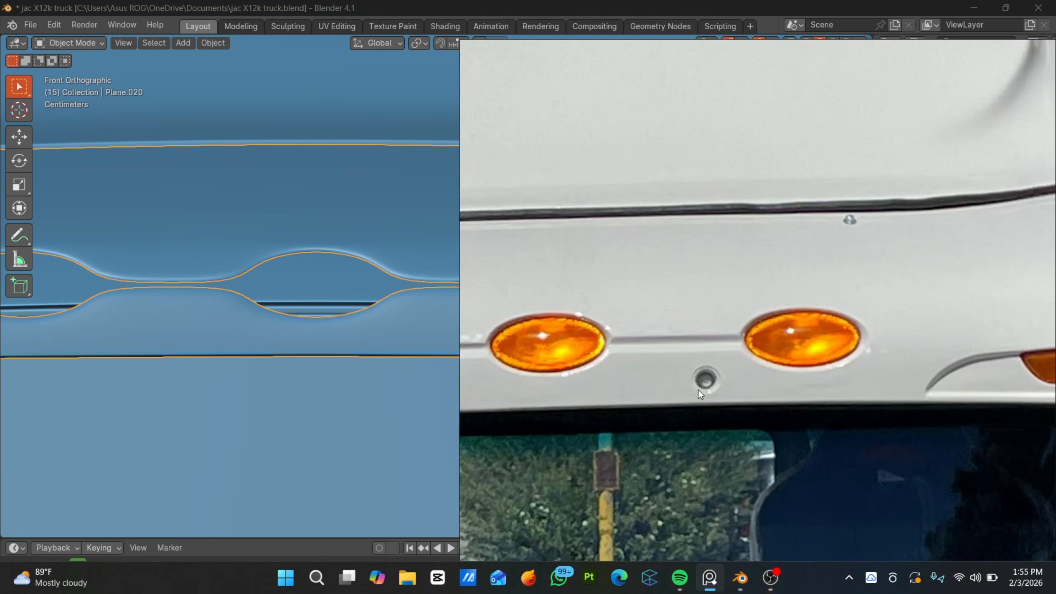
scroll(601, 368, "up", 5)
scroll(621, 336, "down", 2)
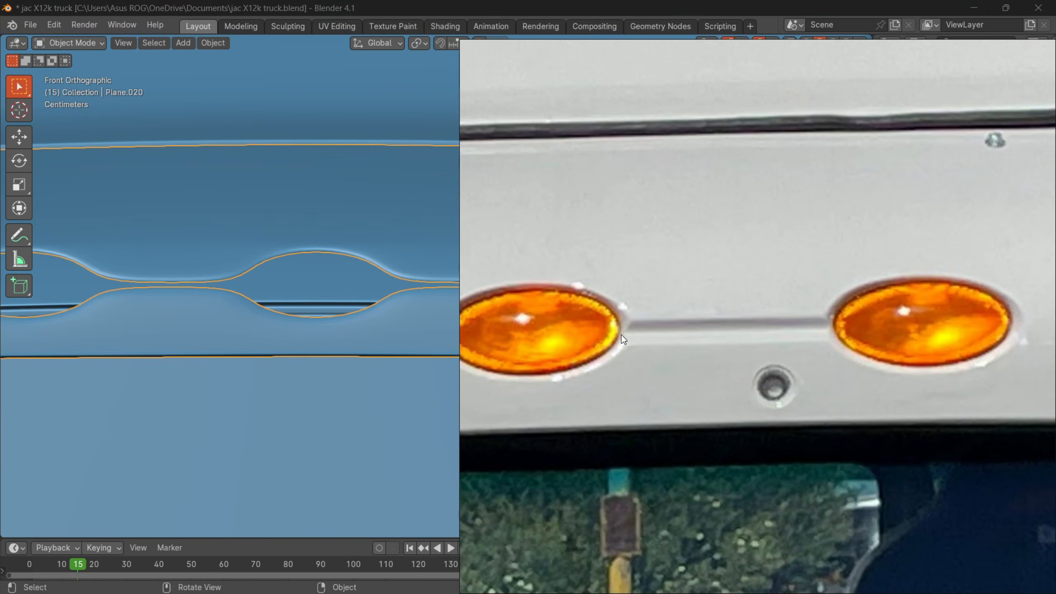
scroll(645, 331, "up", 1)
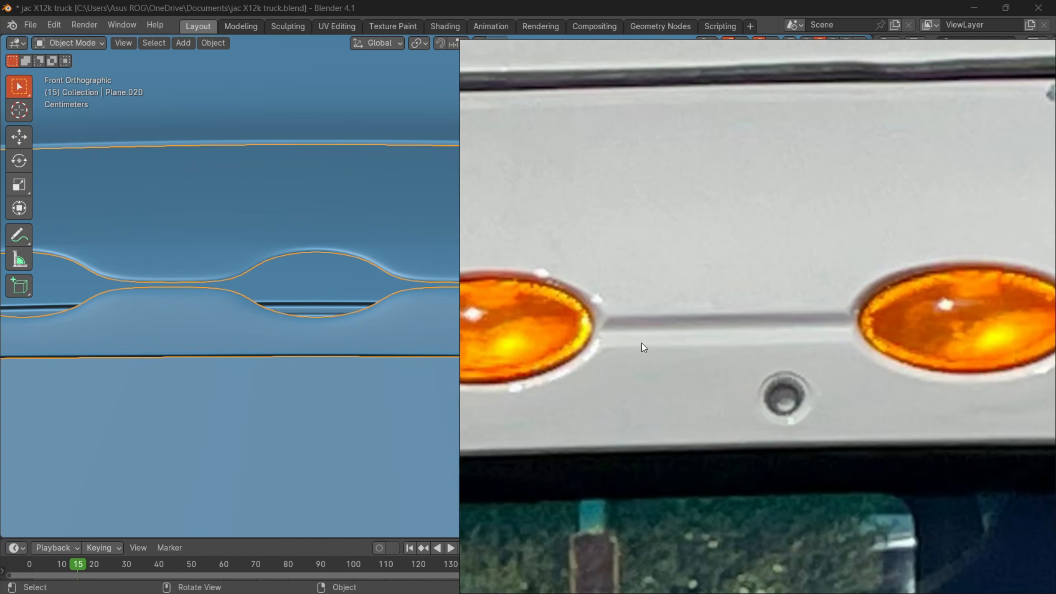
- Add edge loops close along the upper and lower rims of the groove between the oval openings, with even sliding
left_click(175, 261)
middle_click_drag(232, 289, 437, 302, "shift")
scroll(495, 312, "up", 2)
key("Tab")
middle_click_drag(759, 319, 436, 298, "shift")
scroll(549, 306, "up", 2)
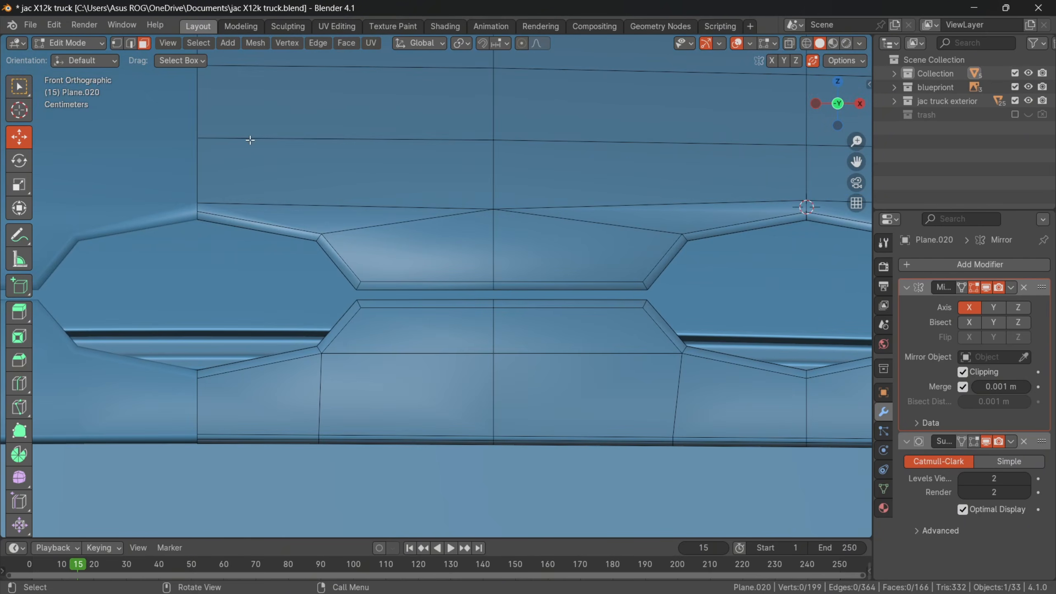
key("ctrl+r")
scroll(600, 287, "up", 1)
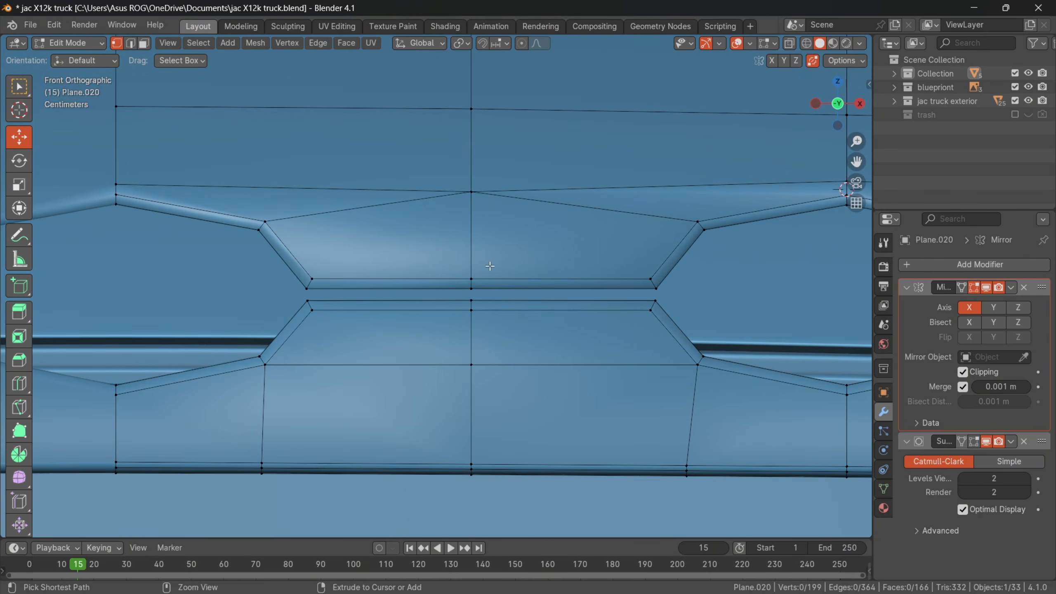
left_click(470, 257)
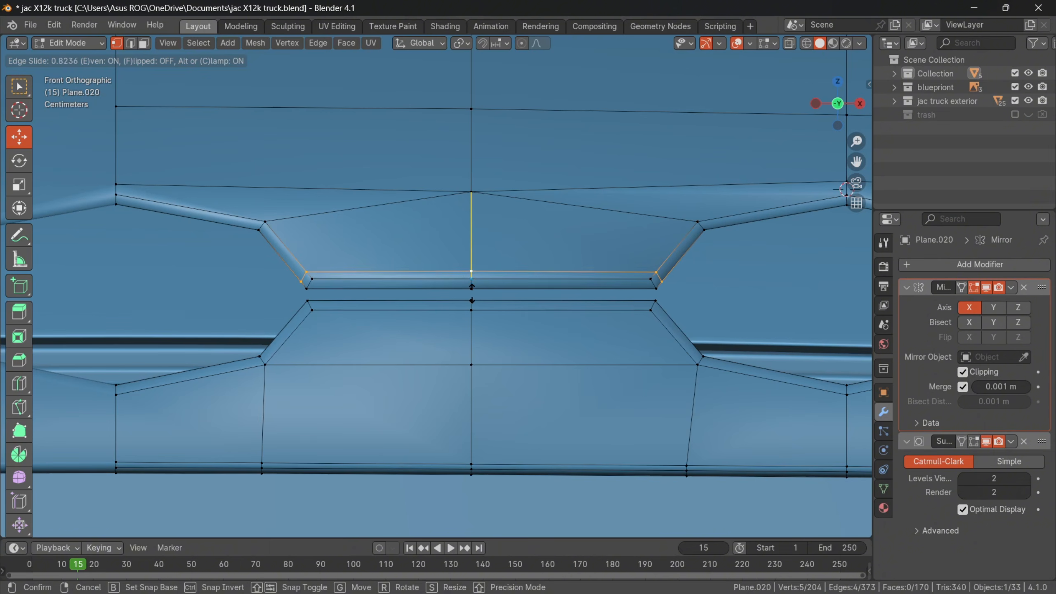
left_click(474, 275)
key("ctrl+r")
left_click(481, 341)
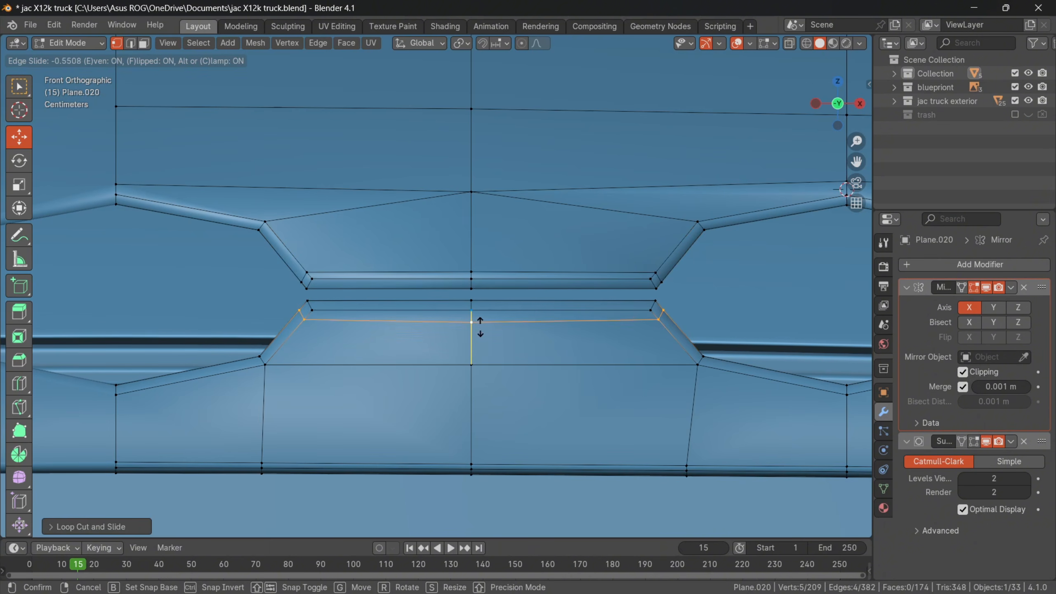
left_click(479, 324)
- Add a vertical edge loop beside the central oval's lower groove corner and a horizontal loop just beneath the openings
key("ctrl+r")
left_click(374, 320)
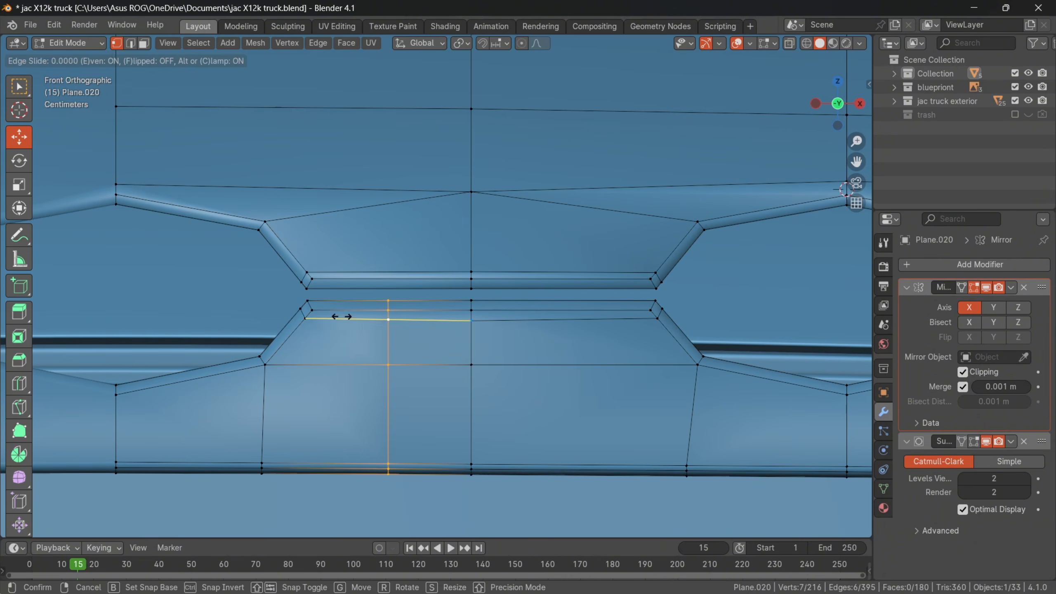
left_click(269, 304)
key("ctrl+r")
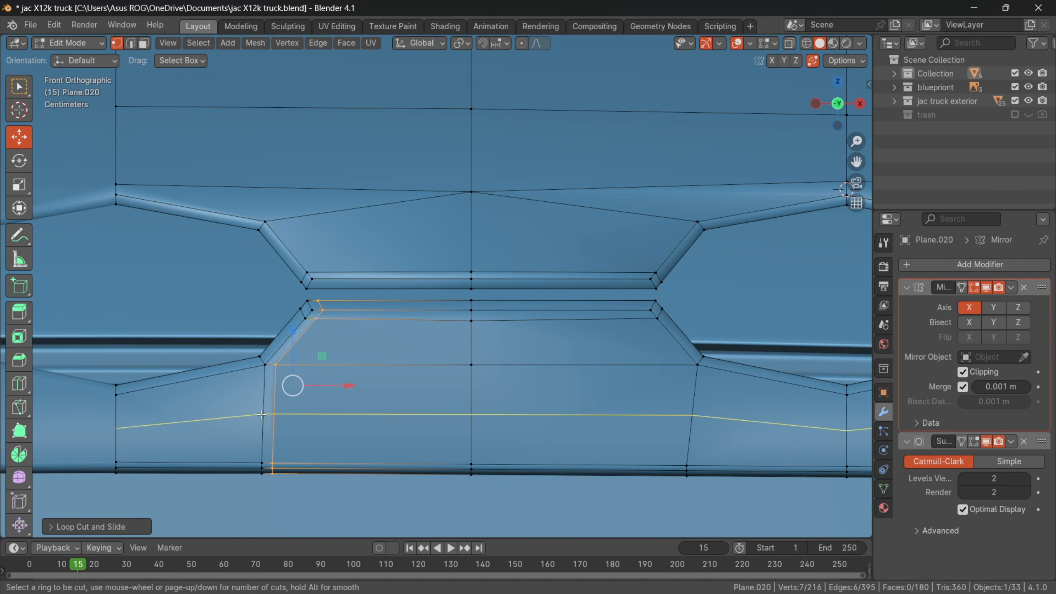
left_click(276, 383)
left_click(265, 378)
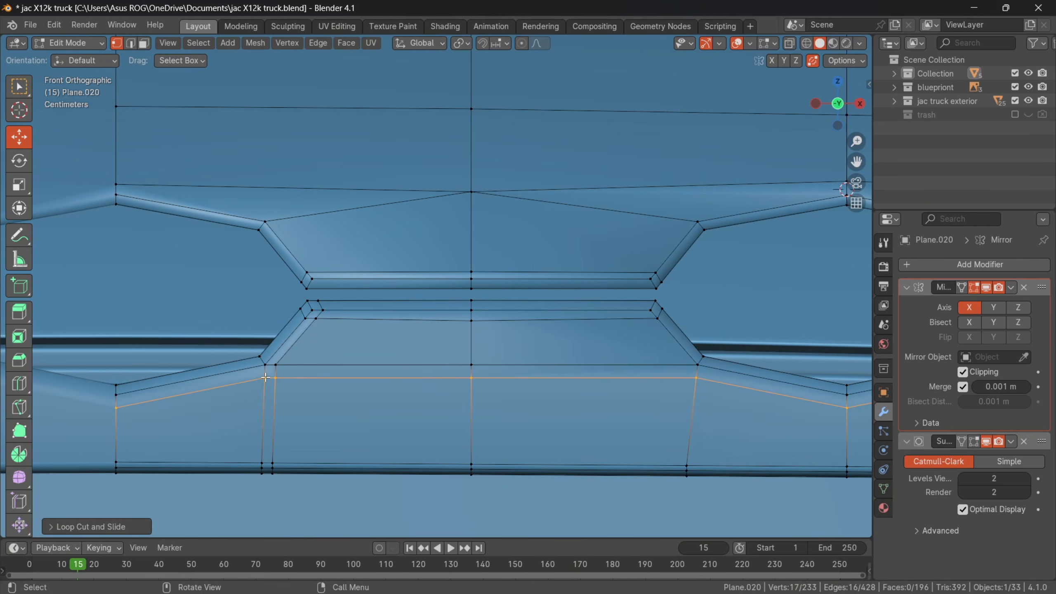
- Merge the two diagonal vertices below the central oval at center and slide the extra vertical edges onto the neighbouring loop
left_click(265, 378)
left_click(280, 364, "shift")
key("m")
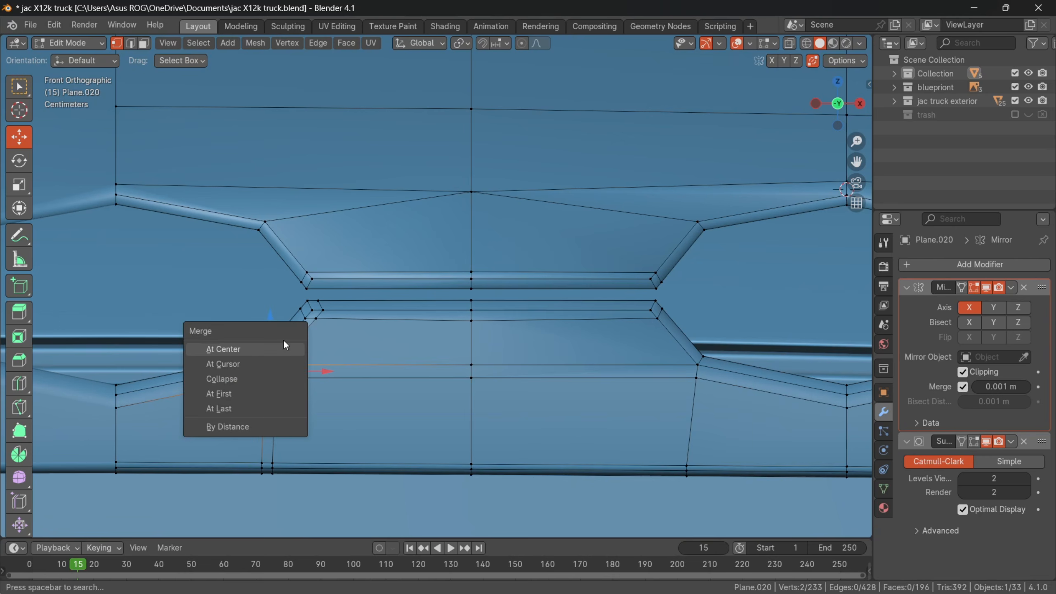
left_click(285, 351)
left_click(273, 418, "alt")
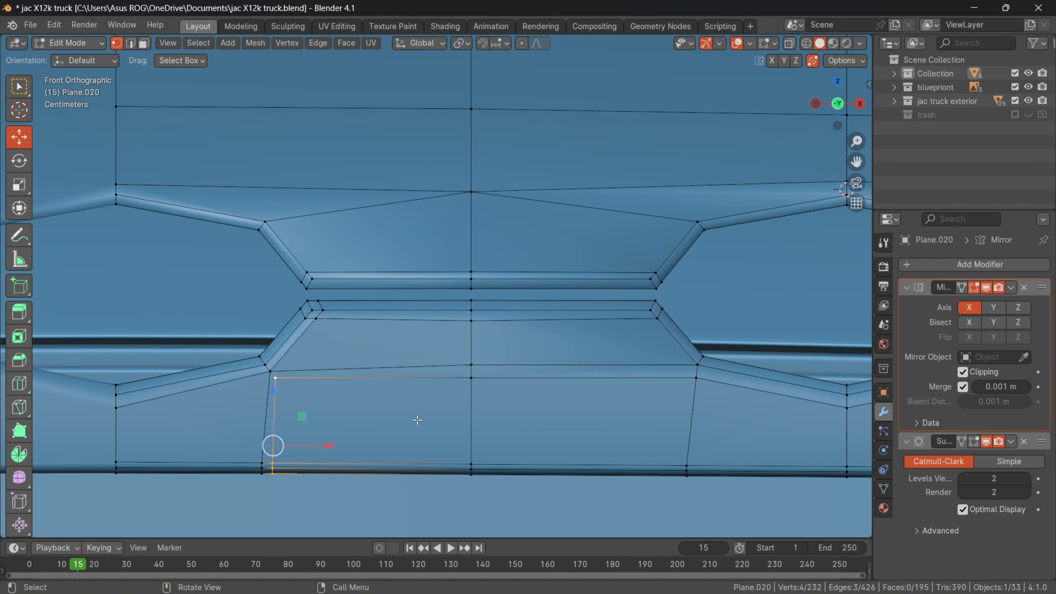
key("g")
key("g")
left_click(244, 406)
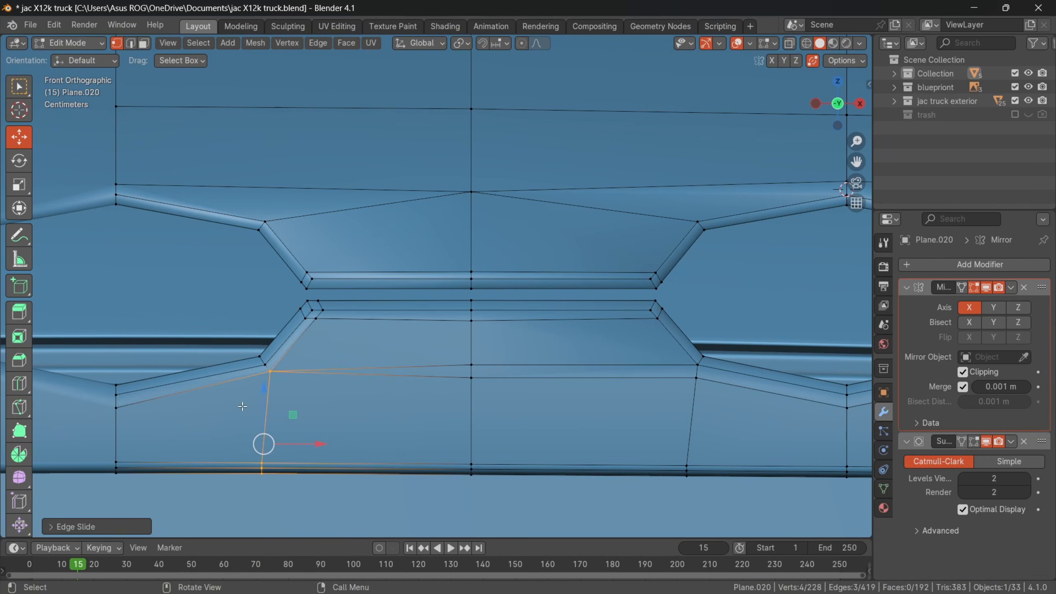
left_click(539, 394, "alt")
key("alt+z")
scroll(561, 394, "down", 3)
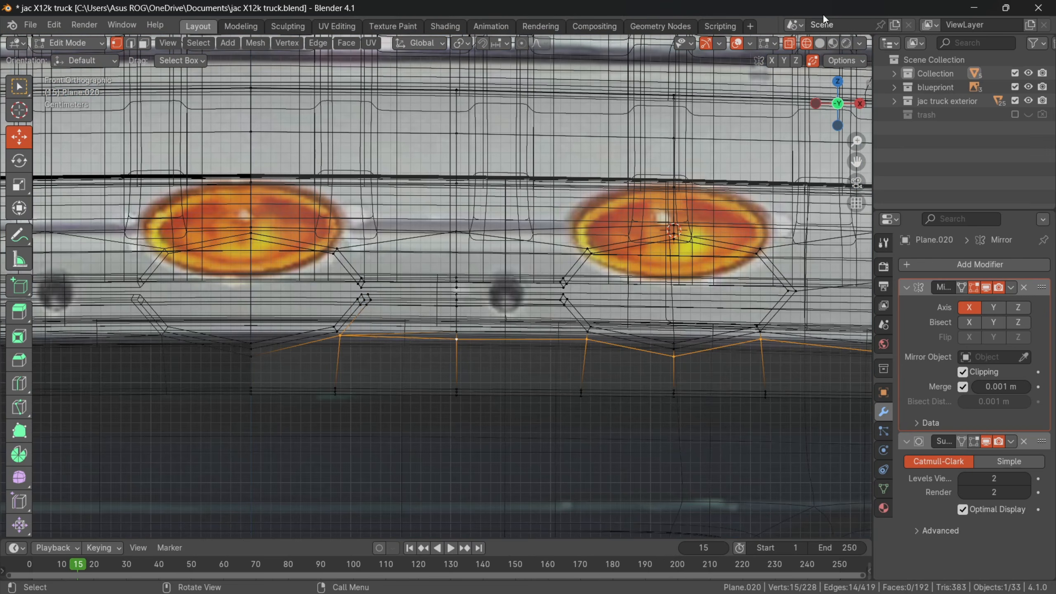
left_click(820, 42)
- Add a vertical edge loop between the oval openings and slide it close to the outer oval's lower groove corner with even sliding
middle_click_drag(638, 328, 543, 331, "shift")
key("ctrl+r")
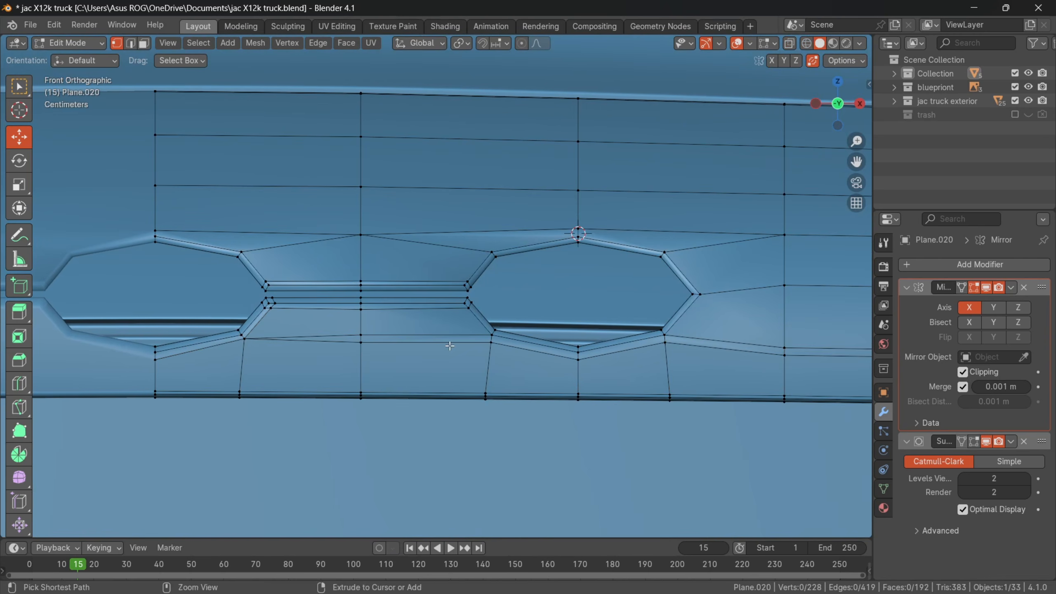
left_click(422, 342)
right_click(485, 346)
key("r")
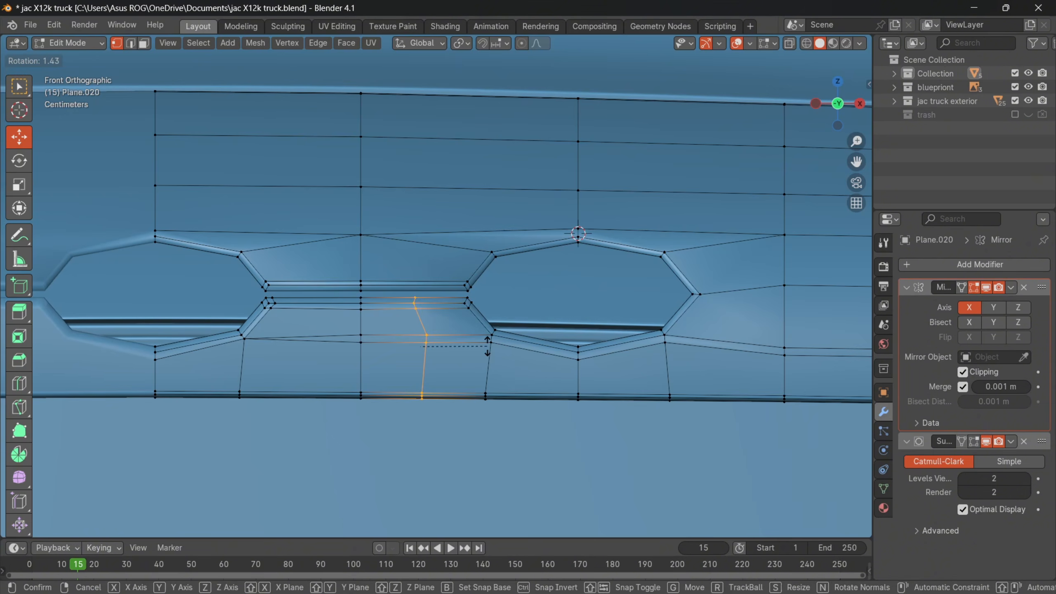
right_click(488, 345)
key("g")
key("g")
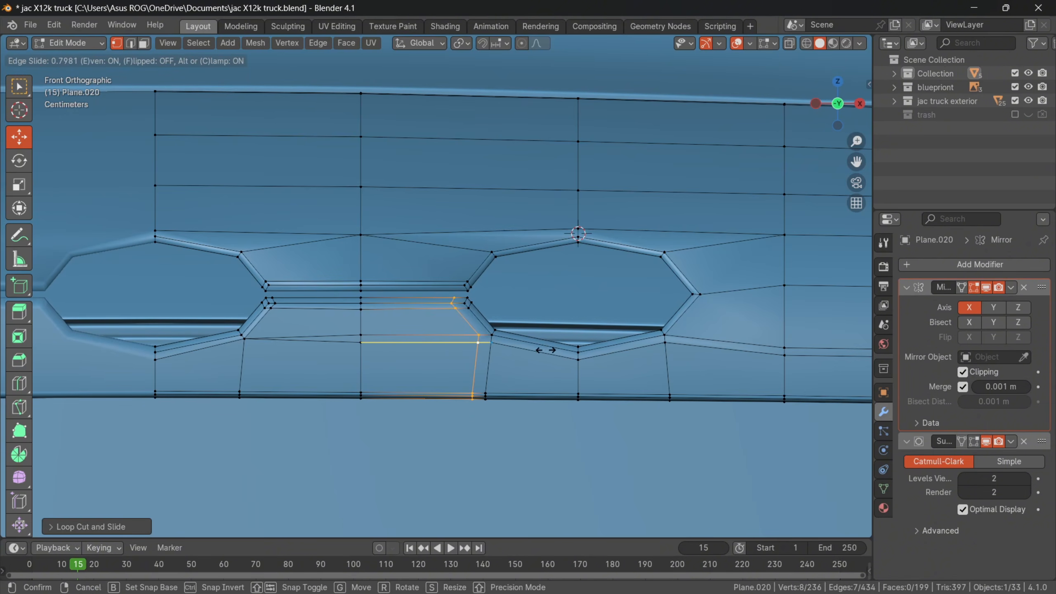
left_click(568, 359)
- Merge the two vertices below the outer oval's inner corner and slide the extra vertical edges onto the neighbouring loop
scroll(469, 344, "up", 2)
left_click(508, 361)
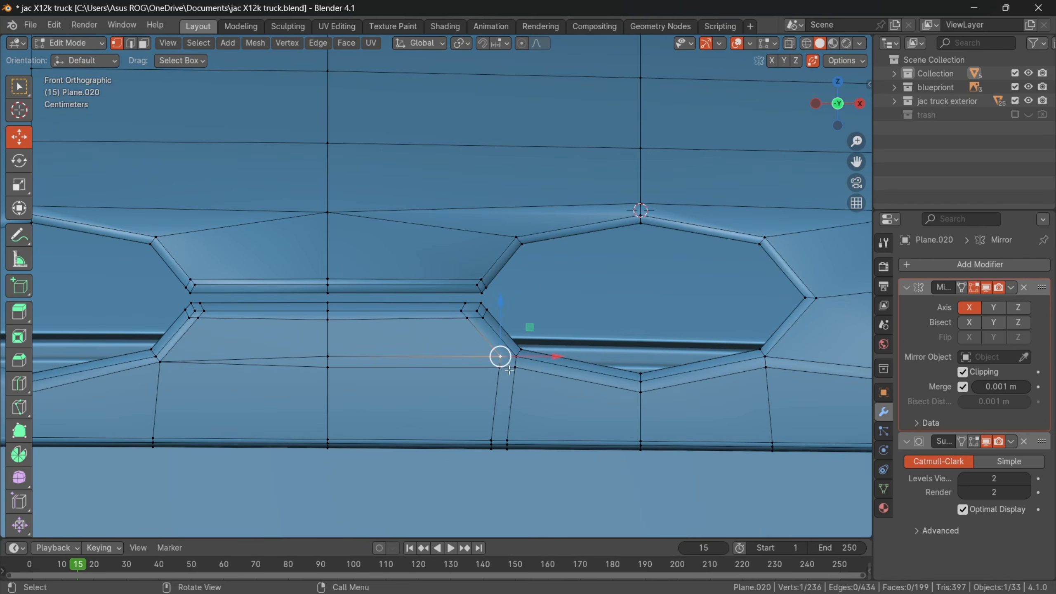
key("m")
left_click(512, 328)
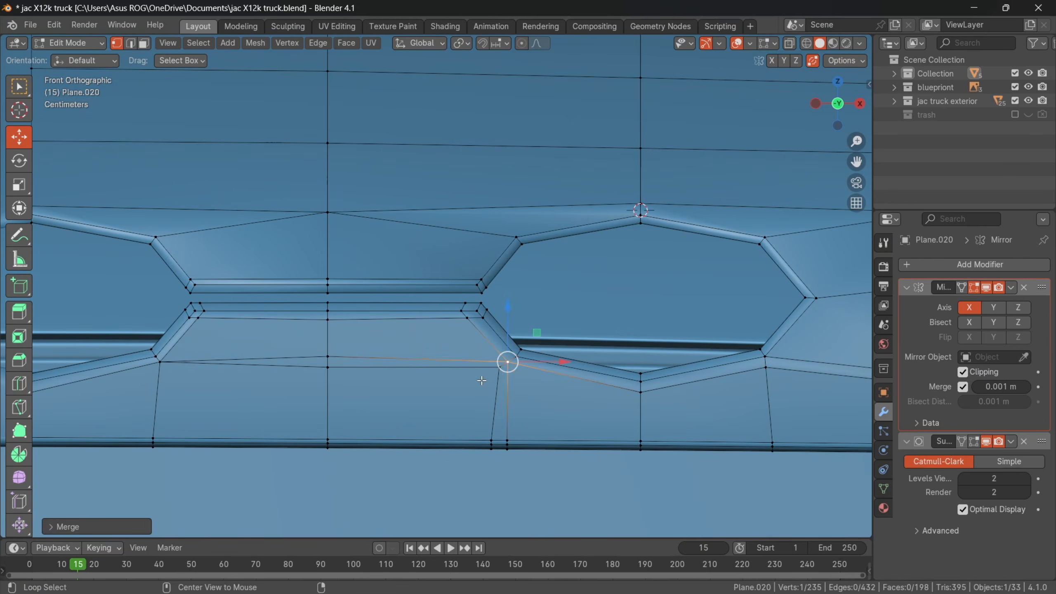
left_click(482, 382, "alt")
left_click(495, 388, "alt")
key("g")
key("g")
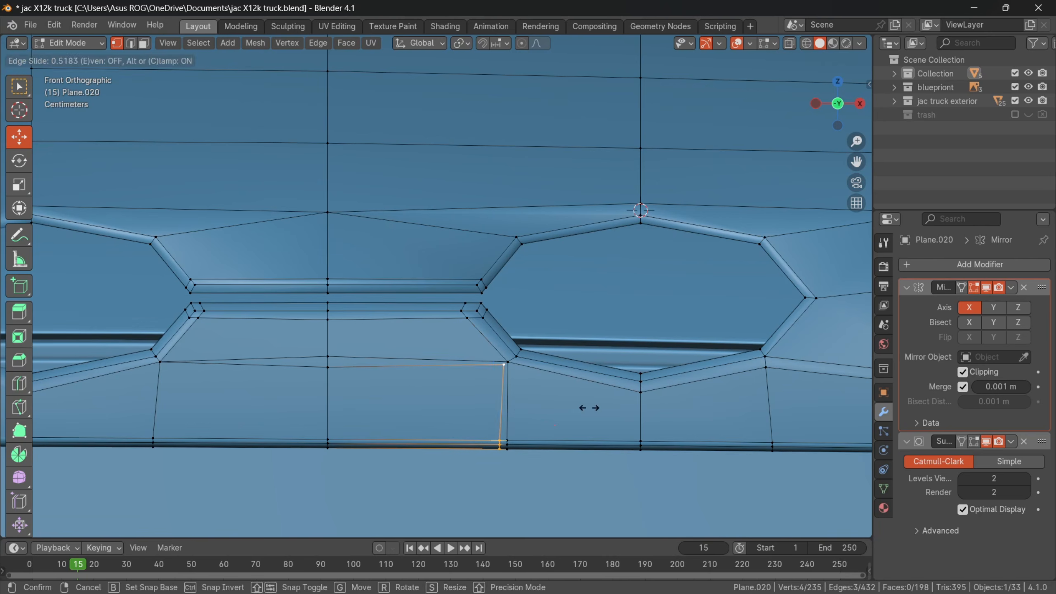
left_click(481, 389)
- Merge the two stacked vertices on the middle vertical edge below the groove at center
left_click(329, 358)
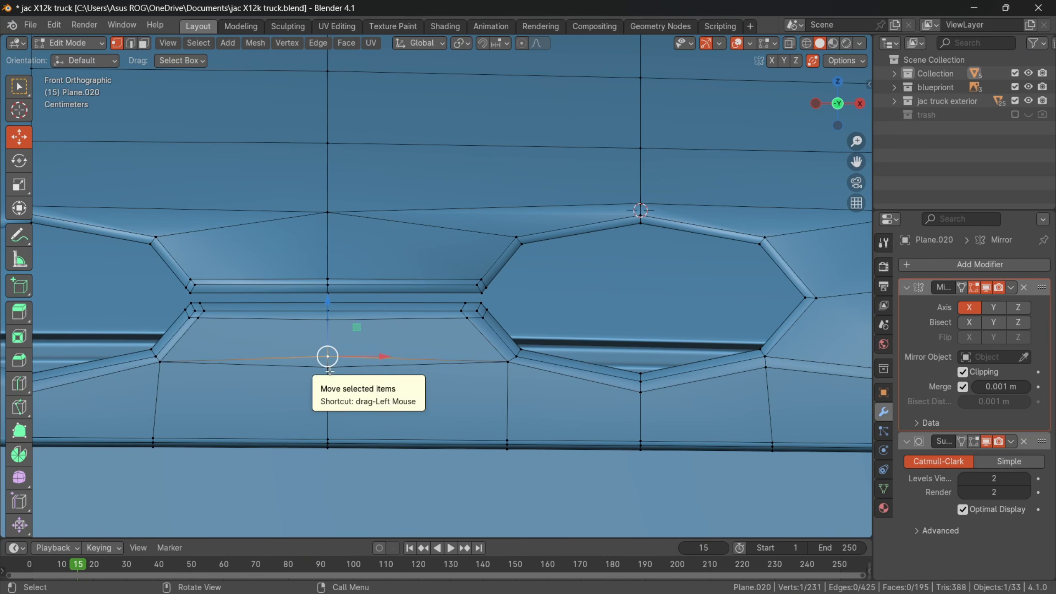
left_click(330, 371, "shift")
key("m")
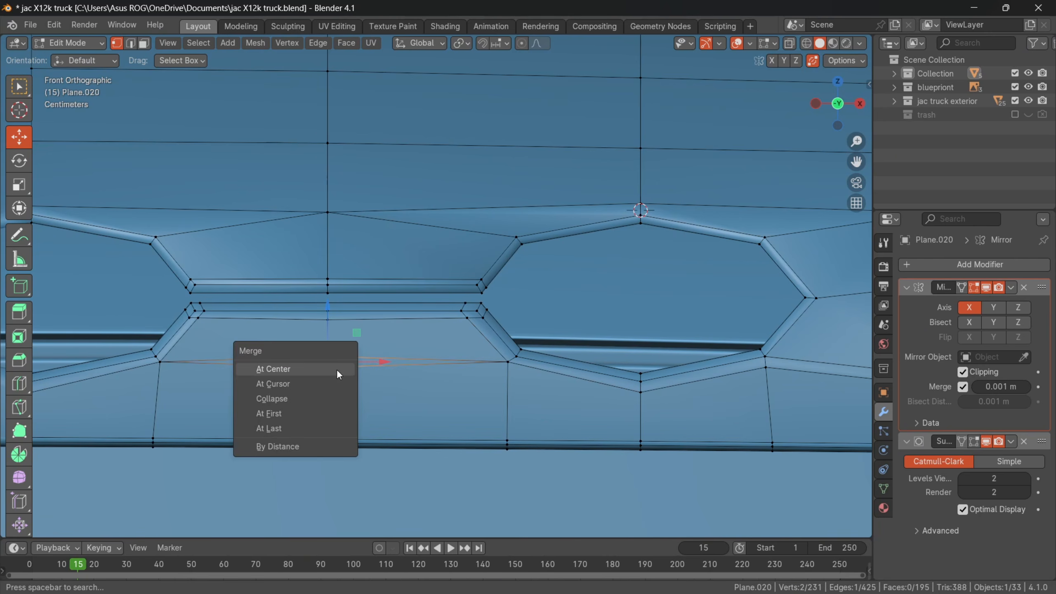
left_click(337, 369)
left_click(428, 397)
- Add an edge loop along the central oval's upper rim, slid evenly close to its upper groove corner
scroll(394, 312, "down", 2)
scroll(383, 315, "down", 1)
middle_click_drag(386, 286, 495, 327, "shift")
key("Tab")
scroll(367, 289, "down", 2)
key("KP_1")
scroll(495, 327, "up", 2)
key("Tab")
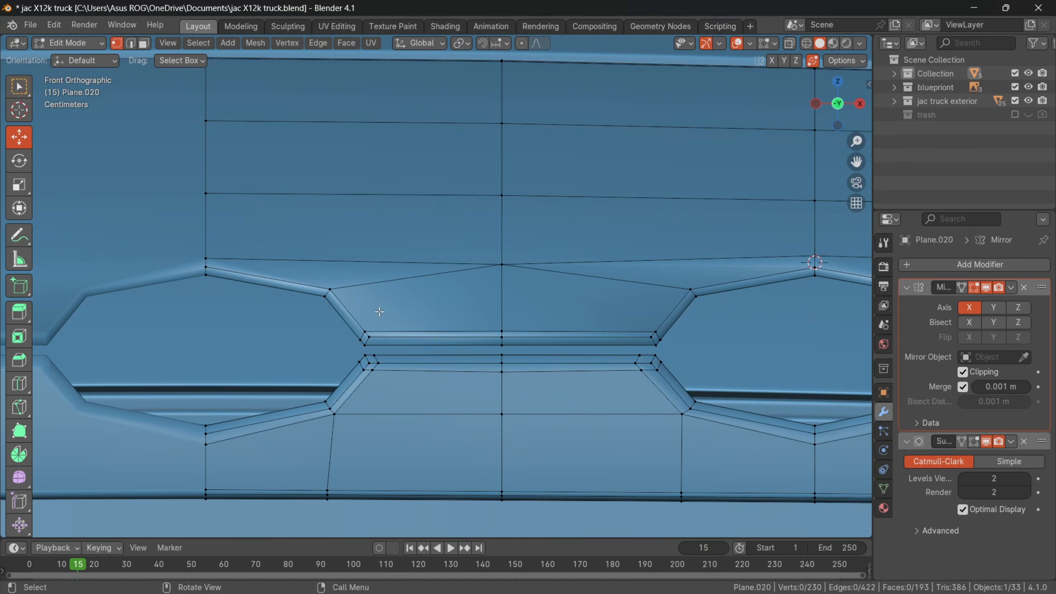
key("ctrl+r")
left_click(400, 299)
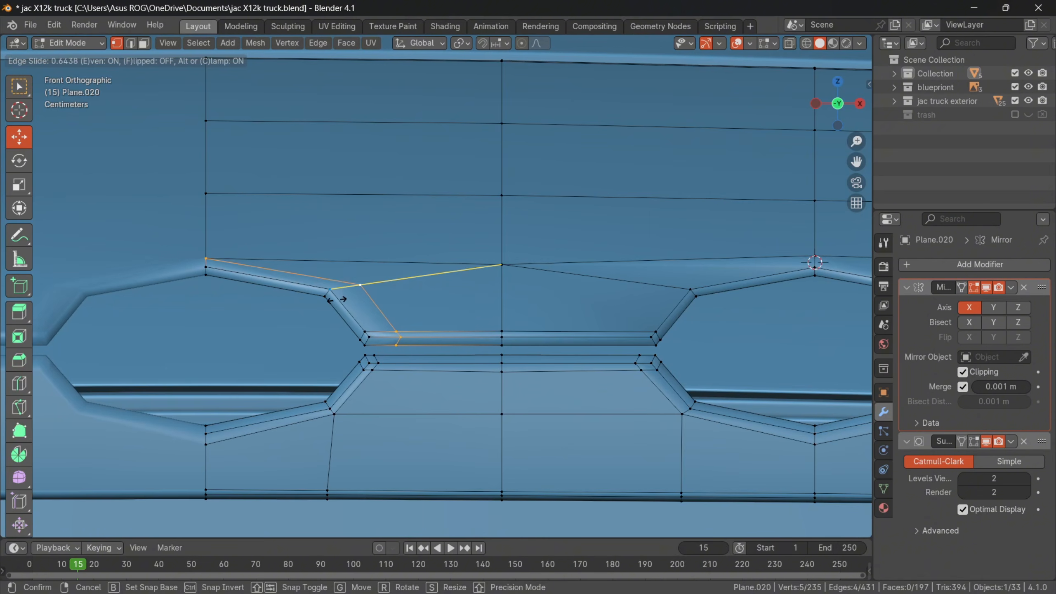
left_click(313, 294)
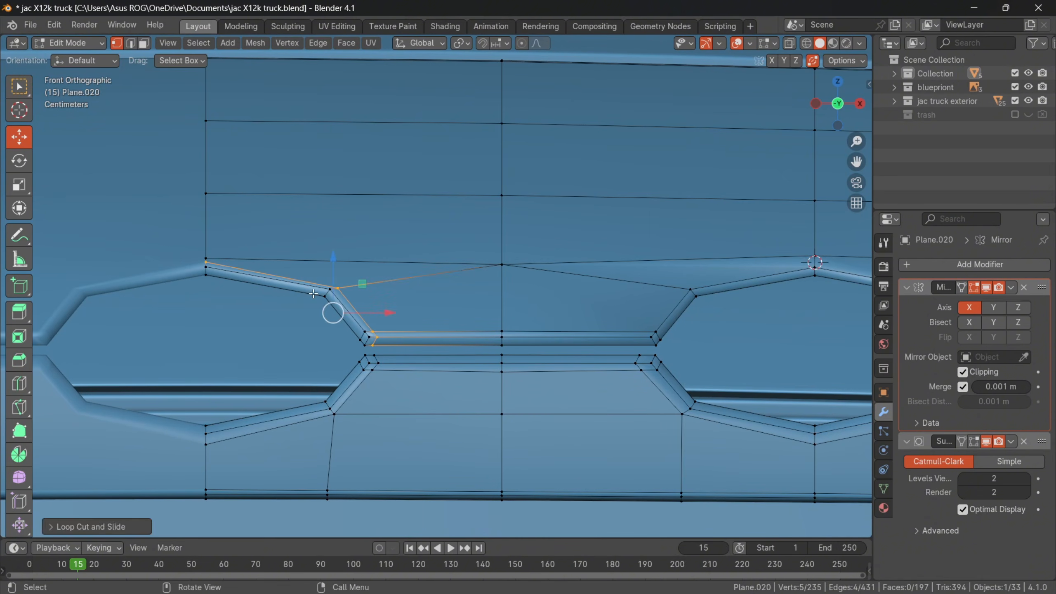
- Add a matching edge loop along the outer oval's upper rim, slid evenly close to its upper groove corner
key("alt+a")
key("ctrl+r")
left_click(632, 349)
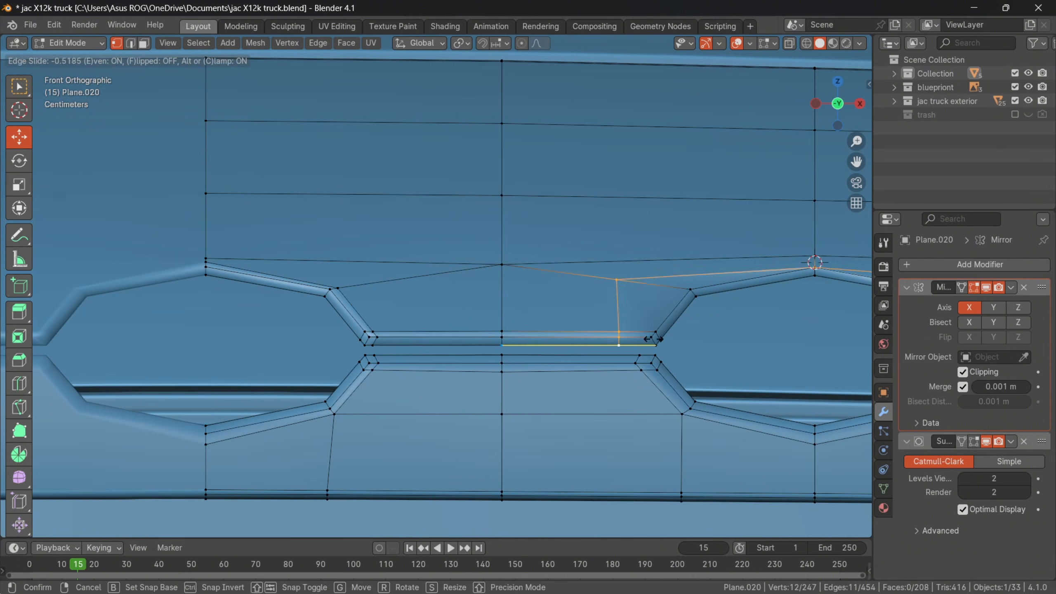
left_click(677, 342)
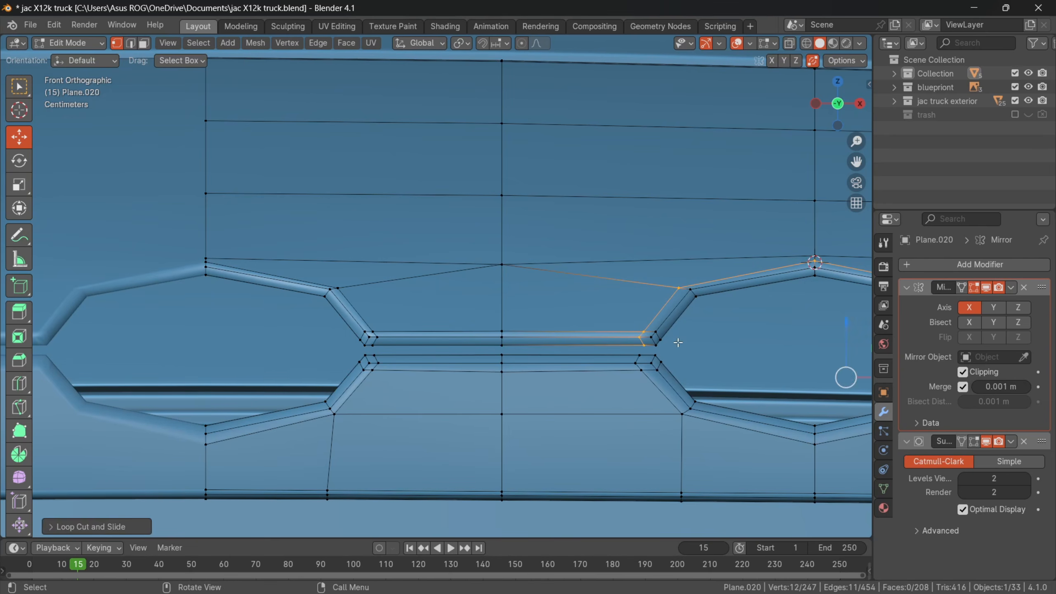
key("alt+a")
- Compare the smoothed oval openings and groove corners with the marker-light reference photo
middle_click_drag(329, 298, 590, 361)
key("Tab")
left_click(709, 586)
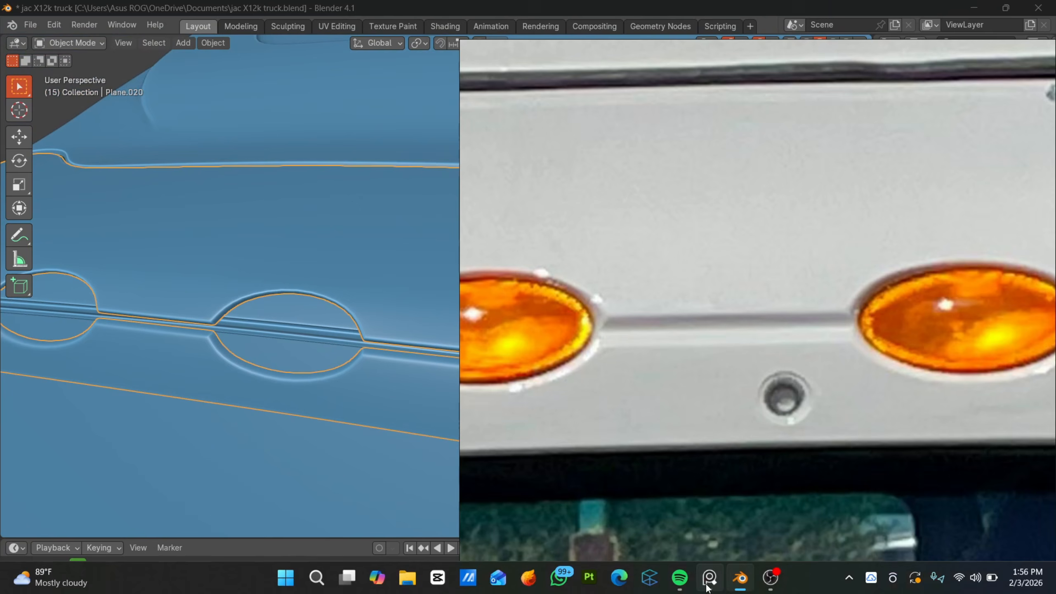
scroll(344, 354, "up", 1)
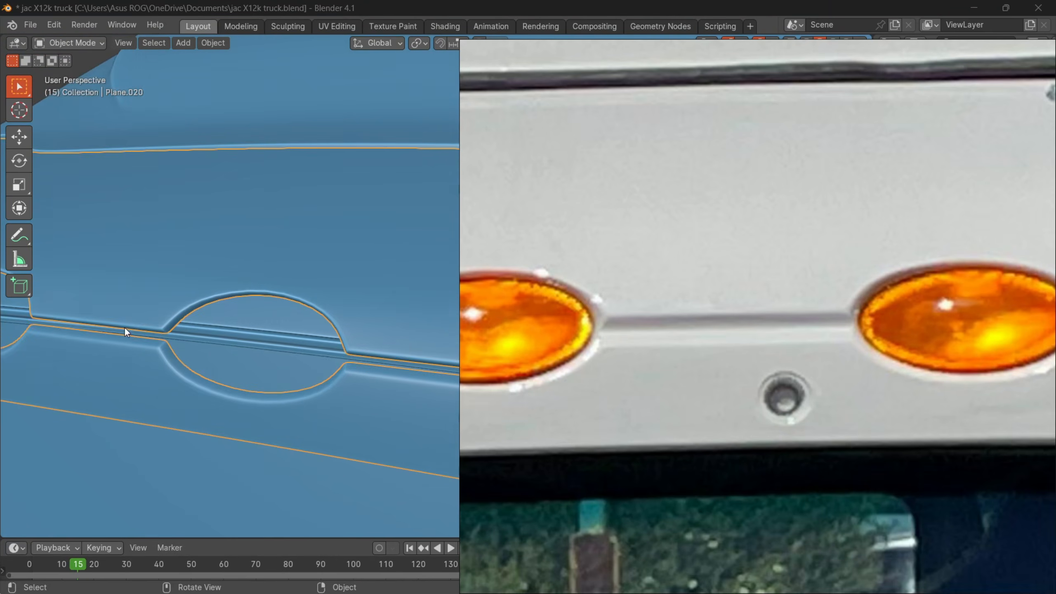
middle_click_drag(123, 327, 455, 312)
scroll(271, 329, "down", 2)
scroll(456, 312, "up", 6)
- Fill a face across the groove's gap at the central oval's end using the four end vertices
key("Tab")
middle_click_drag(266, 229, 335, 266, "shift")
scroll(334, 266, "up", 4)
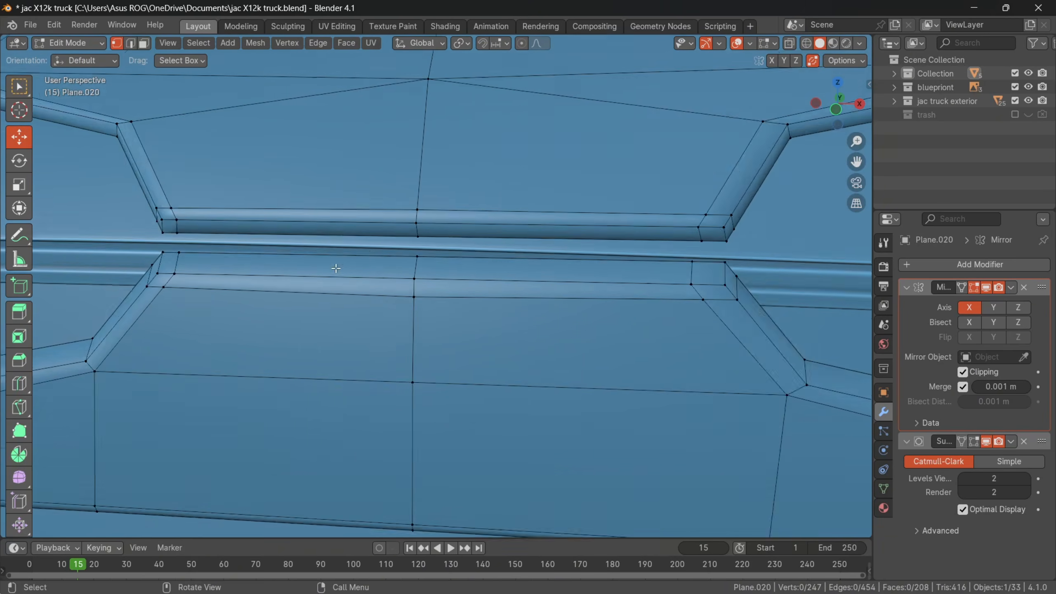
left_click(64, 216)
left_click(66, 242, "shift")
left_click(87, 241, "shift")
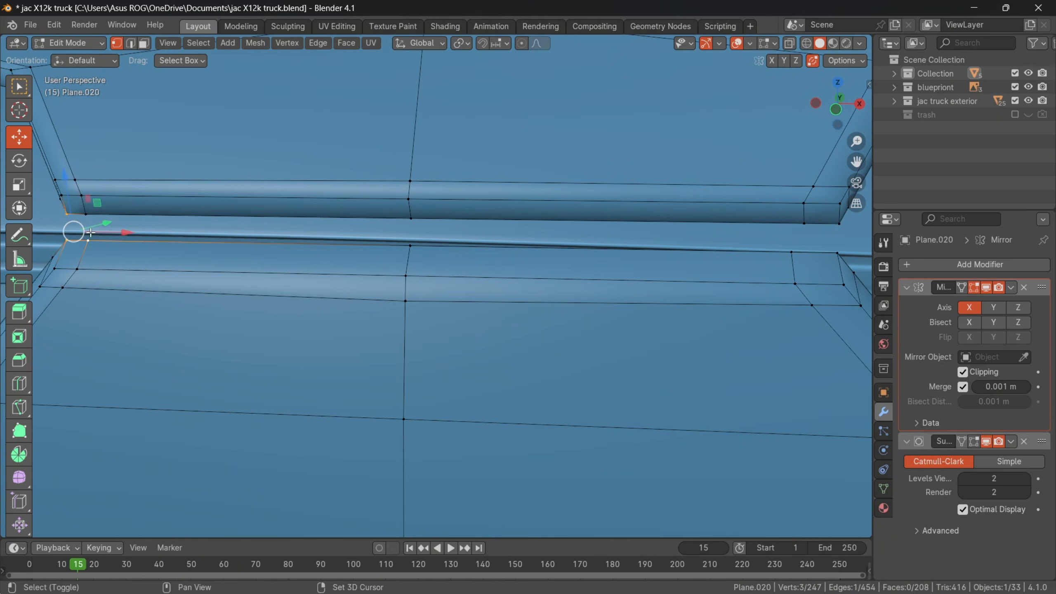
left_click(87, 216, "shift")
key("f")
- Fill the remaining groove gap with three consecutive faces running to the outer oval
left_click(89, 214)
left_click(90, 240, "shift")
scroll(308, 266, "down", 1)
key("f")
key("f")
key("f")
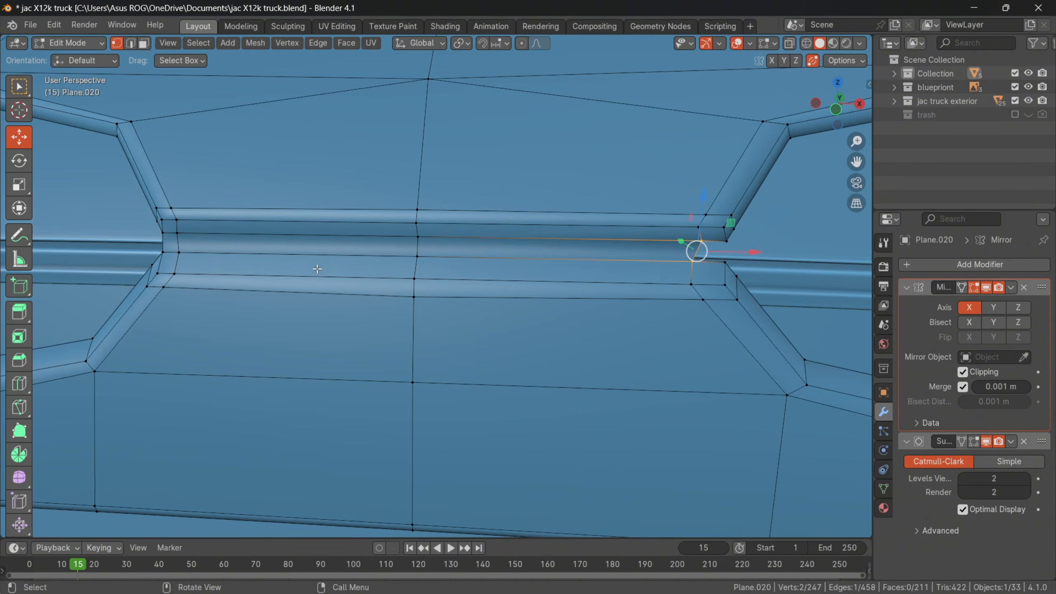
scroll(337, 272, "down", 1)
- Inspect the smoothed visor and the filled groove between the oval openings from several angles
key("alt+a")
key("Tab")
scroll(401, 272, "down", 3)
middle_click_drag(401, 272, 535, 213)
scroll(535, 213, "down", 6)
middle_click_drag(592, 232, 617, 334)
key("alt+a")
scroll(552, 262, "down", 4)
- Return to the front view and save the truck file
key("KP_1")
scroll(597, 239, "up", 4)
key("ctrl+s")
- Merge the two diagonal vertices below the outer oval's lower outer corner at center
key("Tab")
scroll(549, 297, "up", 6)
scroll(618, 334, "up", 6)
middle_click_drag(375, 290, 491, 313, "shift")
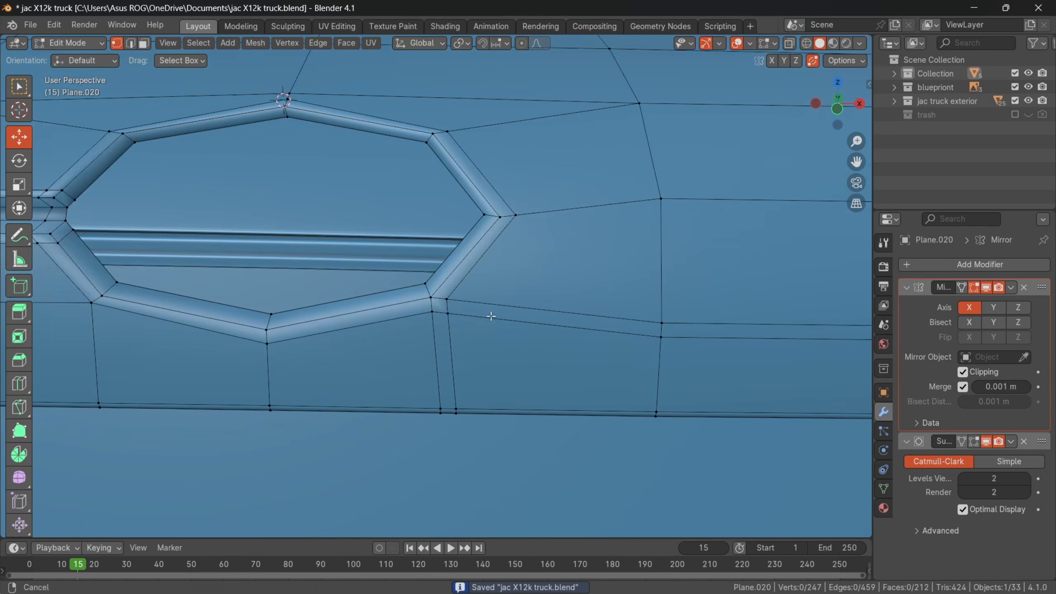
scroll(491, 314, "up", 5)
left_click(426, 353)
left_click(465, 319, "shift")
key("m")
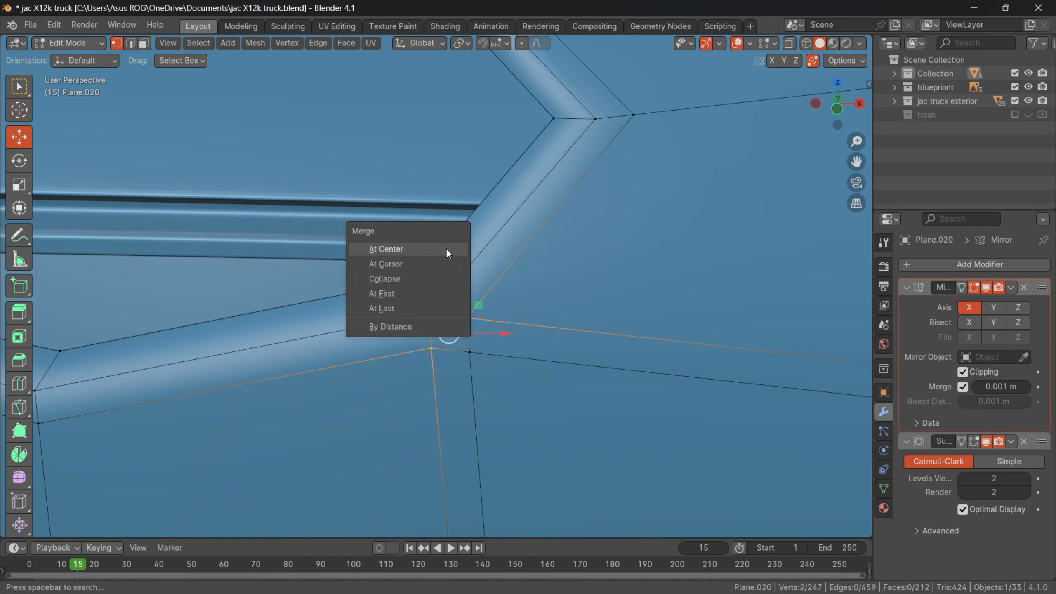
left_click(448, 249)
- Slide the extra vertical edges below the outer oval's lower outer corner onto the neighbouring loop
left_click(476, 383, "alt")
scroll(530, 361, "down", 6)
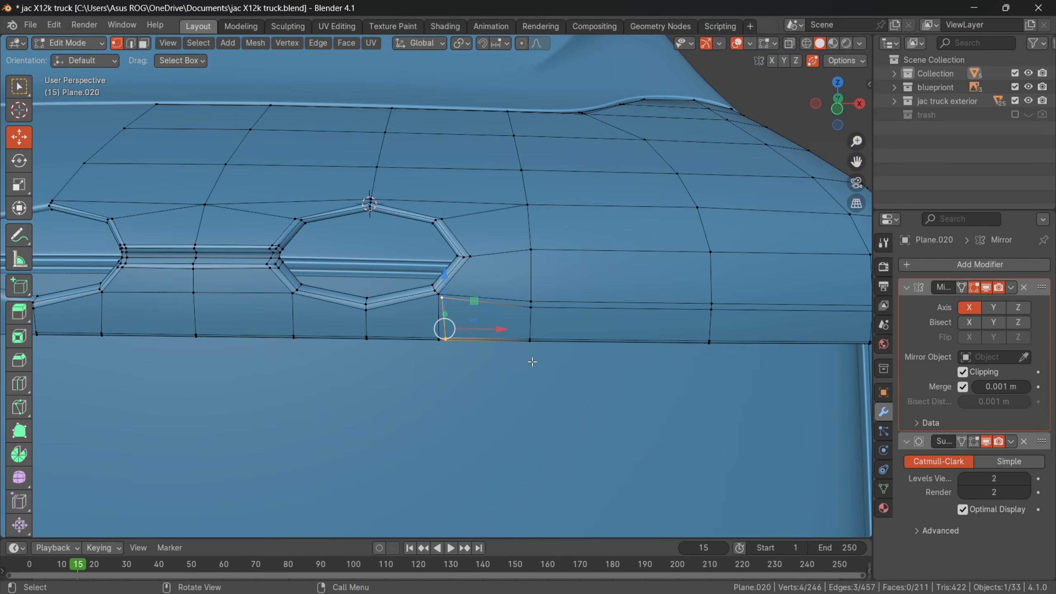
key("g")
key("g")
left_click(438, 355)
- Slide the extra horizontal edge loop running from the outer oval to the visor's side onto the adjacent loop
left_click(554, 313, "alt")
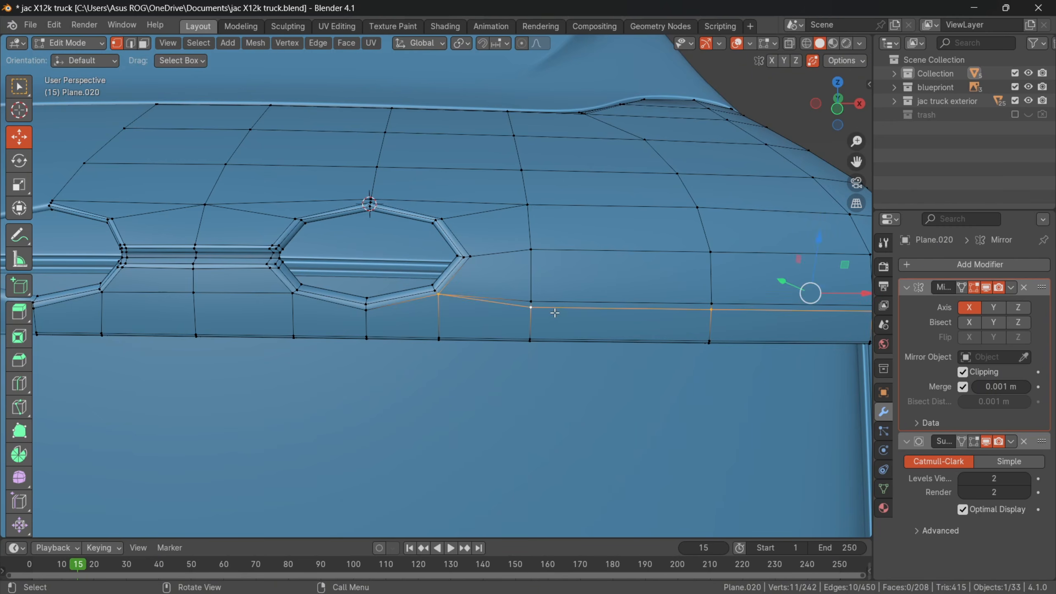
key("g")
key("g")
right_click(503, 291)
scroll(438, 295, "down", 4)
key("g")
key("g")
left_click(658, 296)
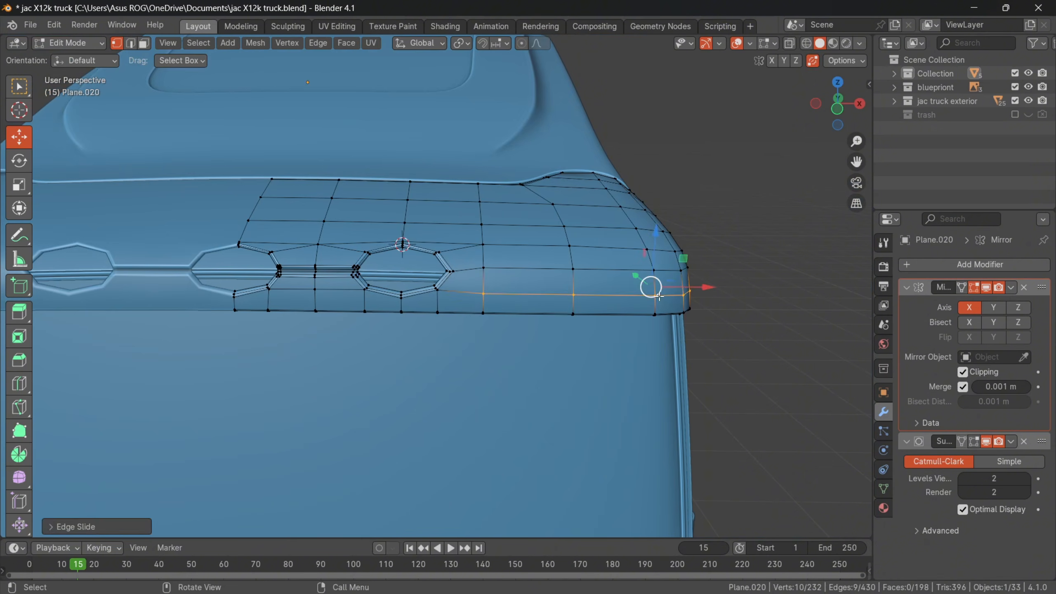
- Leave mesh editing and reset the 3D cursor to the world origin
key("Tab")
scroll(501, 254, "down", 5)
middle_click_drag(502, 254, 539, 248)
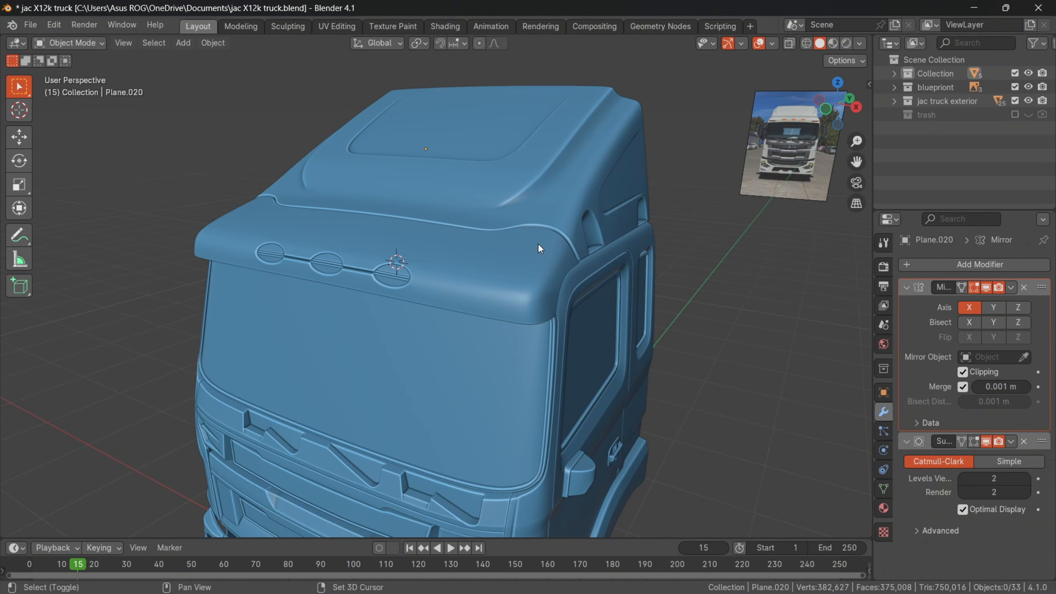
key("shift+s")
key("shift+s")
left_click(354, 366)
- Review the finished visor and the whole truck cab from the front and both sides
scroll(481, 314, "down", 3)
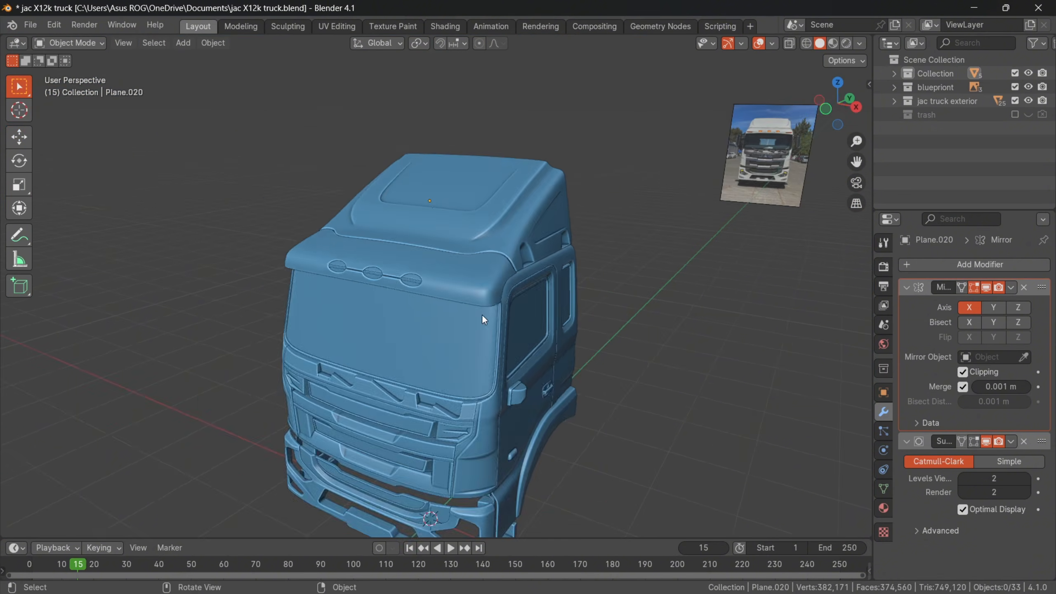
scroll(482, 313, "up", 5)
middle_click_drag(482, 314, 489, 338)
scroll(575, 294, "up", 2)
scroll(594, 313, "up", 2)
scroll(594, 313, "down", 3)
scroll(555, 305, "down", 2)
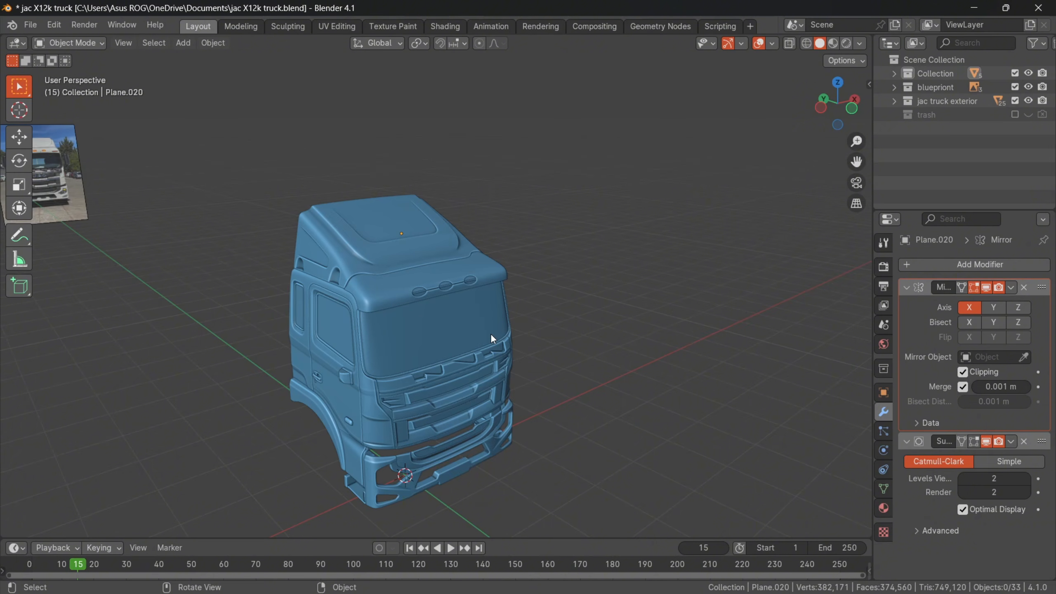
middle_click_drag(483, 311, 682, 341)
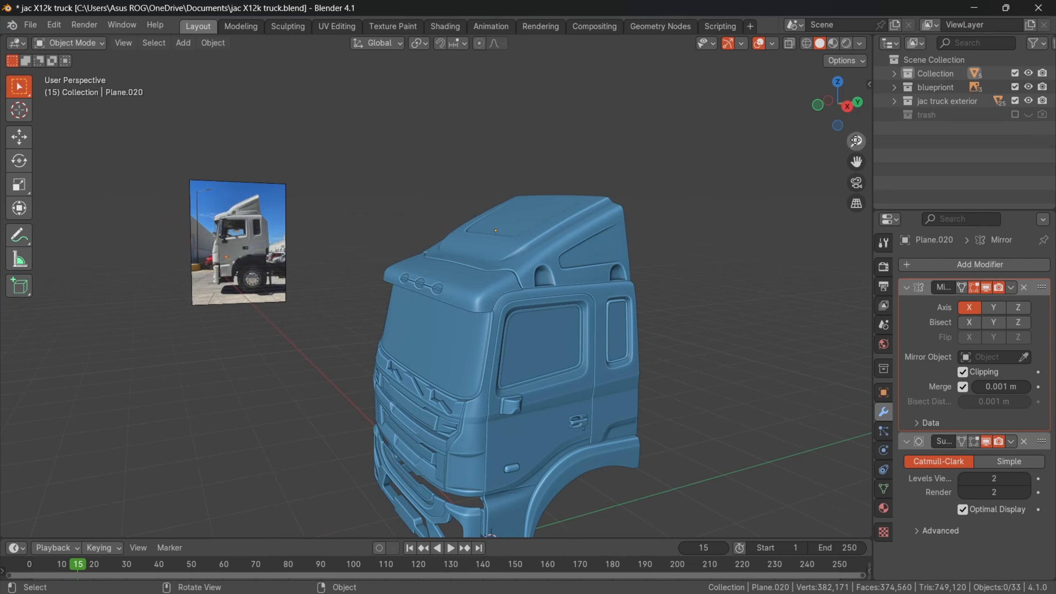
left_click_drag(856, 161, 852, 160)
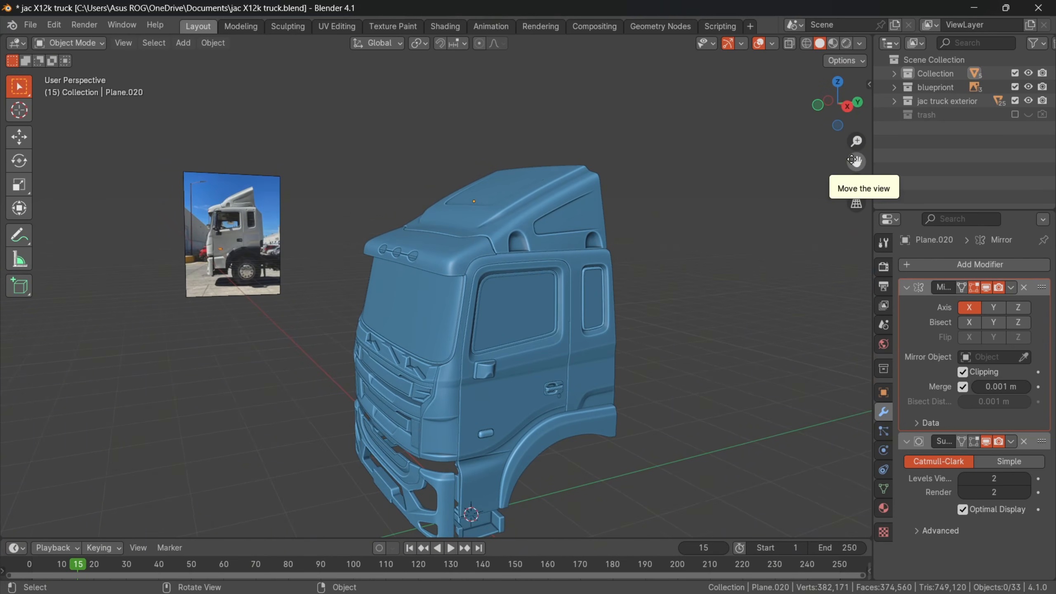